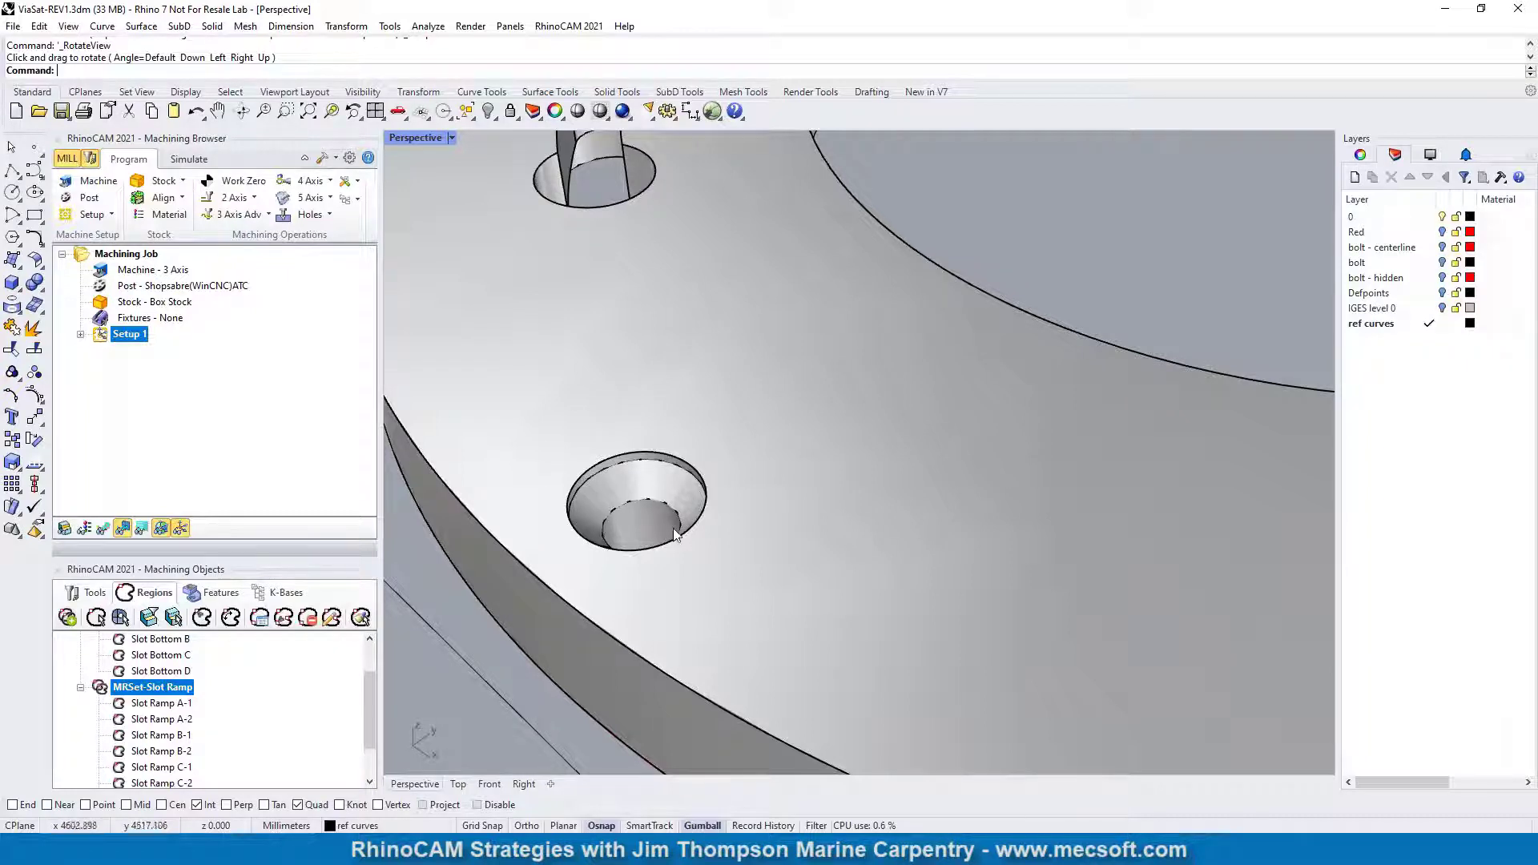
{"action": "scroll", "coordinate": [645, 530], "scroll_direction": "up", "scroll_amount": 4}
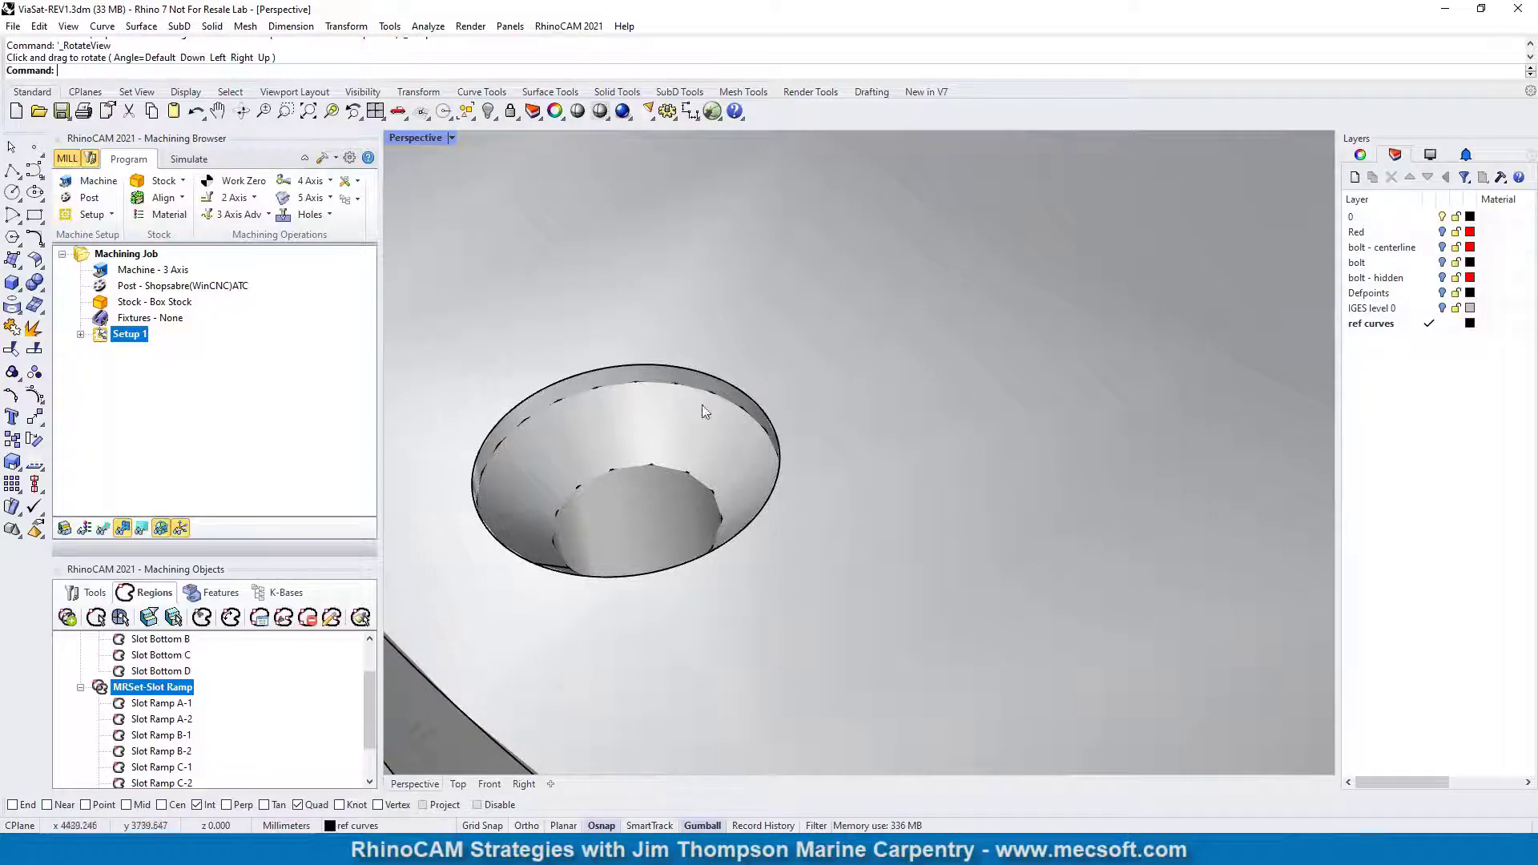
{"action": "scroll", "coordinate": [726, 343], "scroll_direction": "down", "scroll_amount": 3}
{"action": "scroll", "coordinate": [676, 338], "scroll_direction": "up", "scroll_amount": 3}
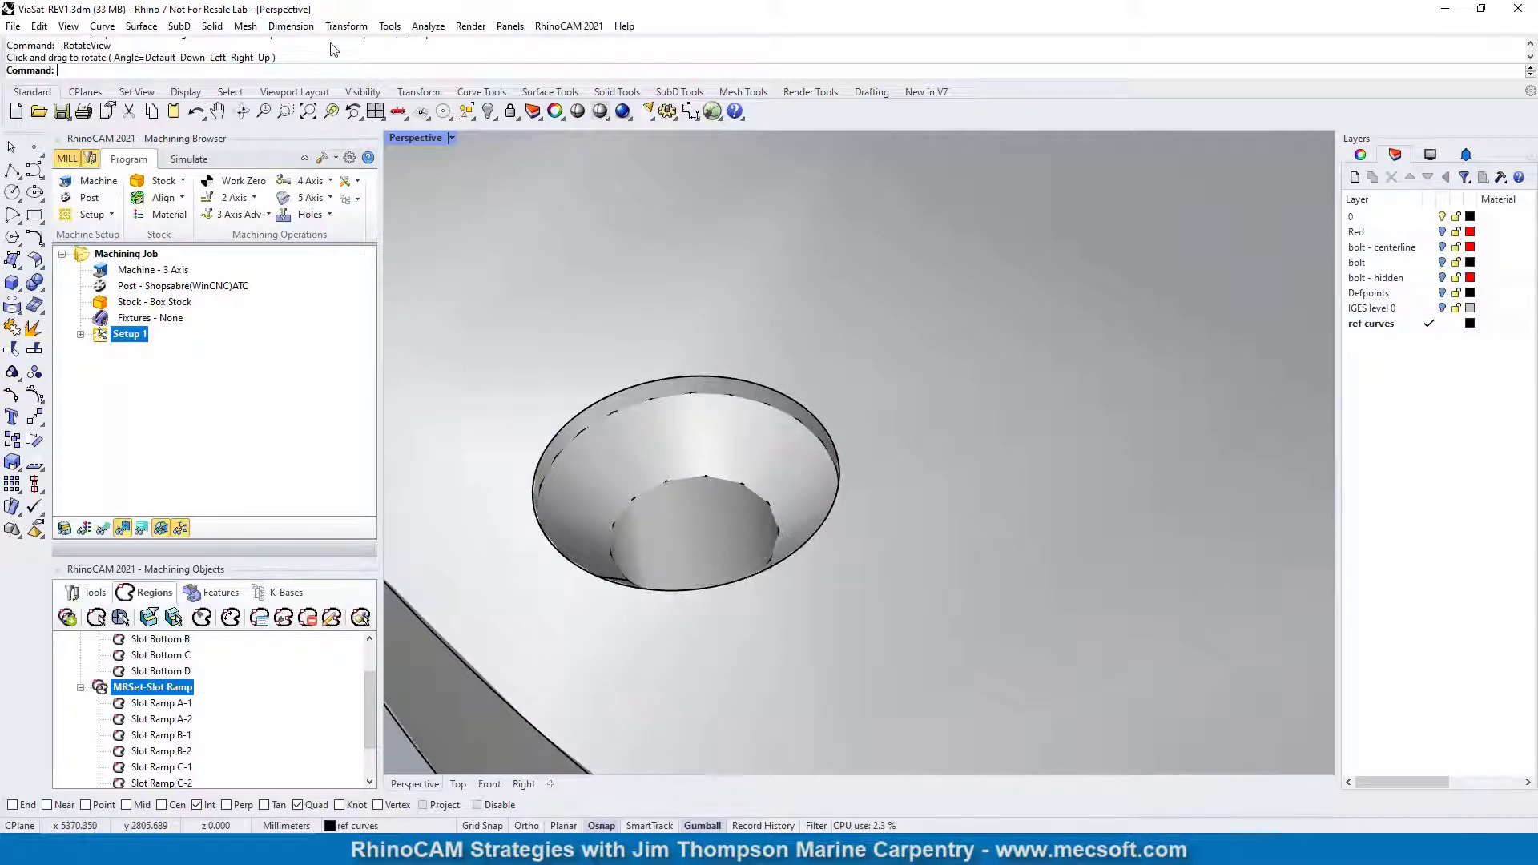
{"action": "left_click", "coordinate": [429, 27]}
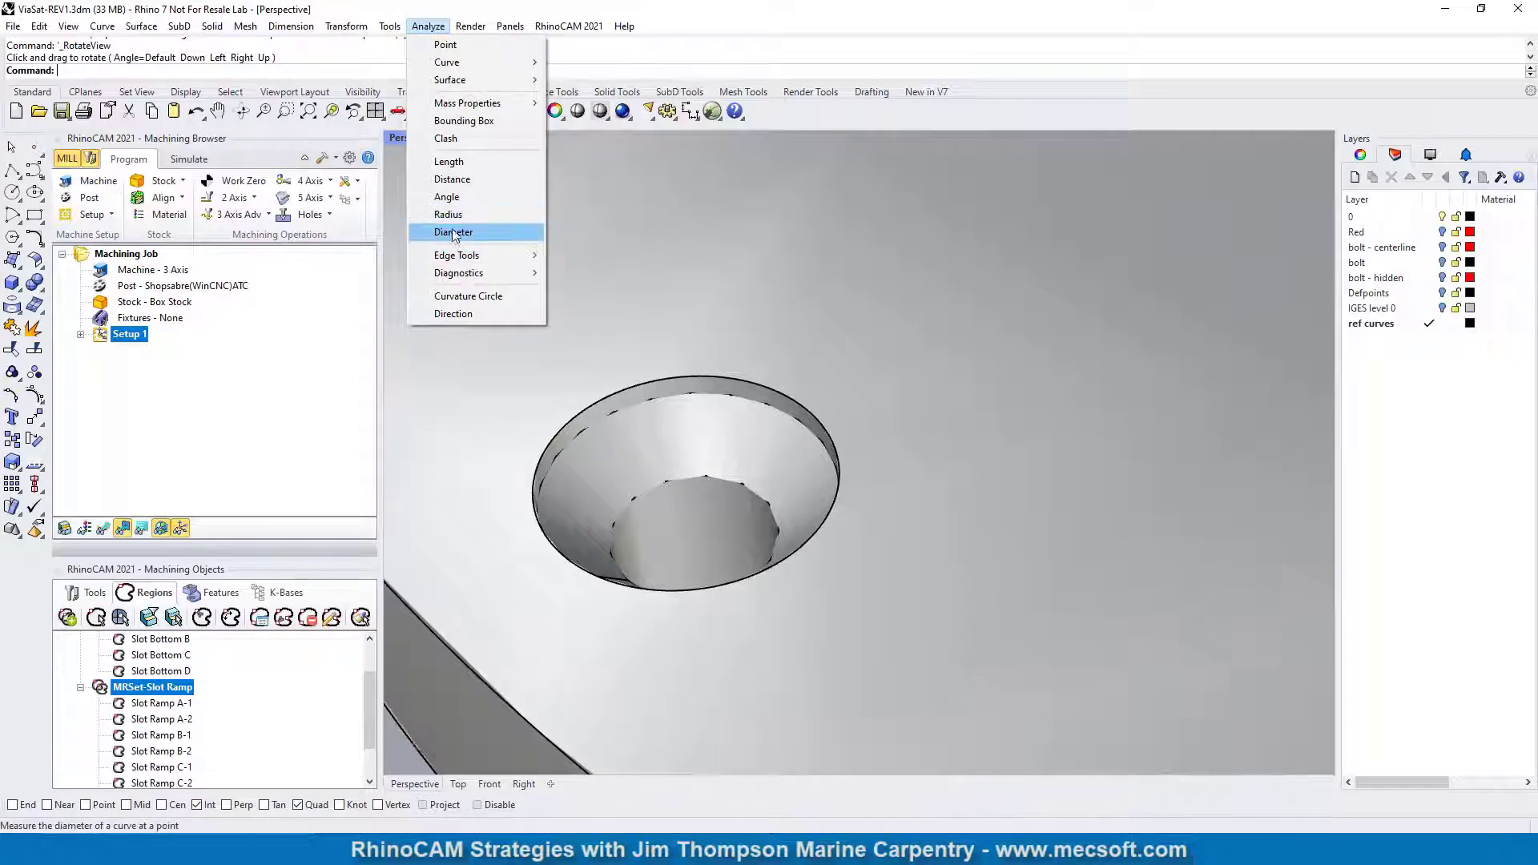
{"action": "left_click", "coordinate": [454, 234]}
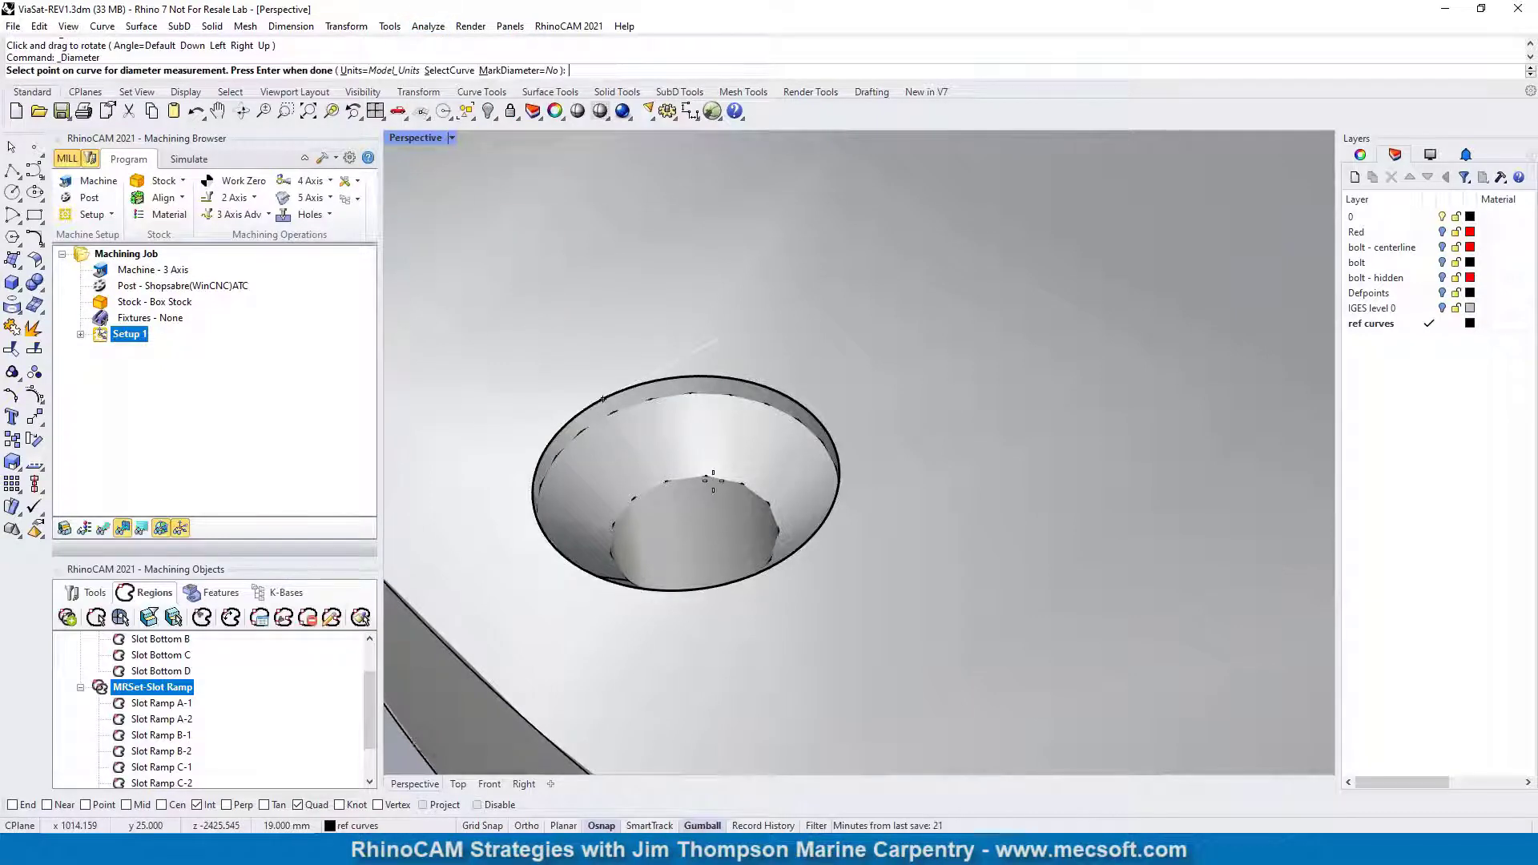
{"action": "key", "text": "Escape"}
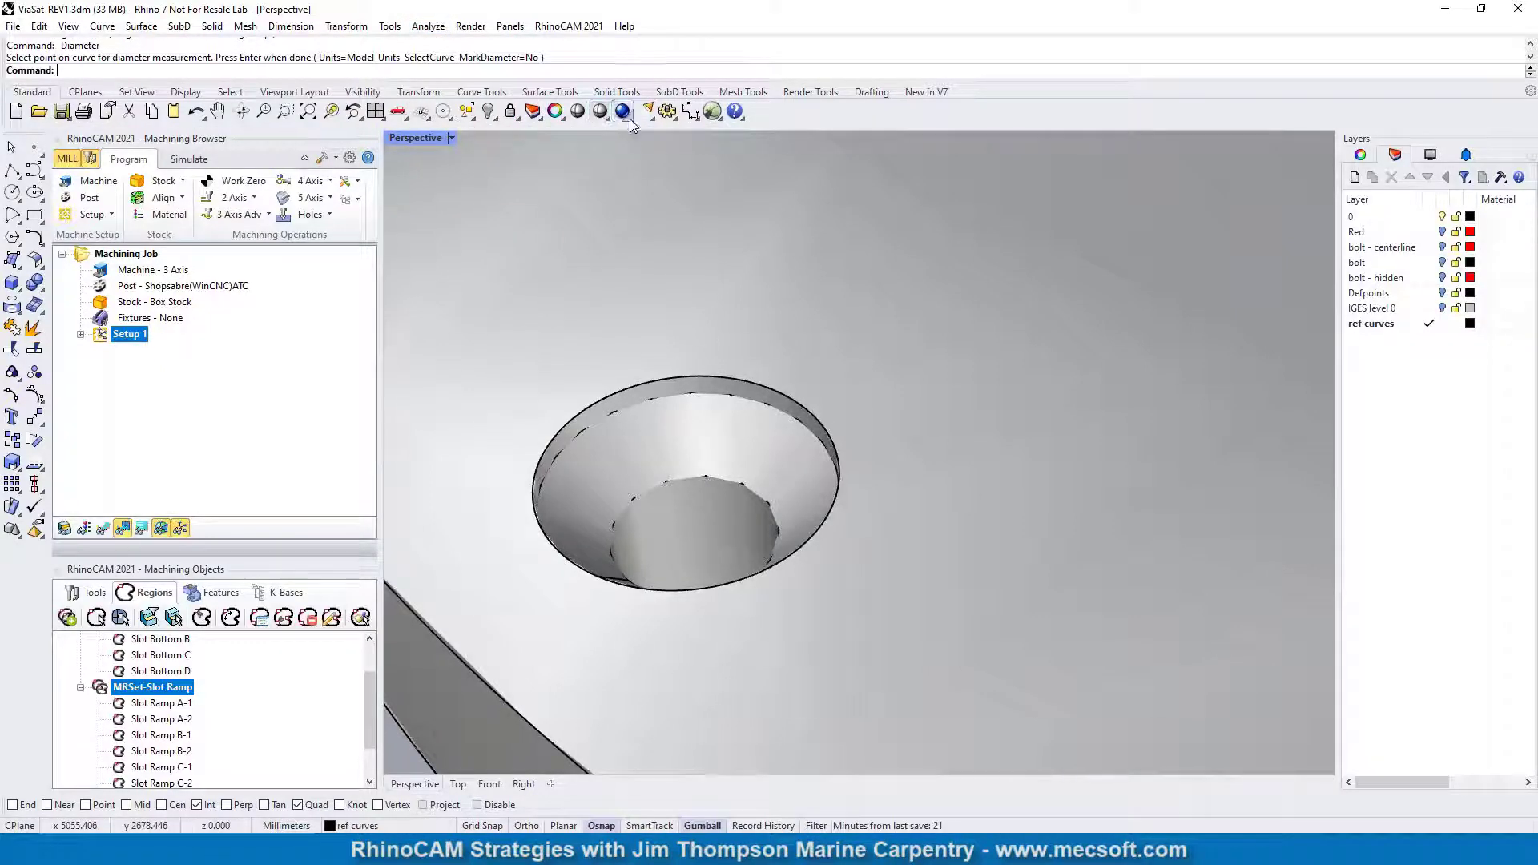
Switch the Perspective view to Wireframe display and measure the diameter of the countersunk hole's small inner circle.
{"action": "left_click", "coordinate": [600, 112]}
{"action": "left_click", "coordinate": [601, 144]}
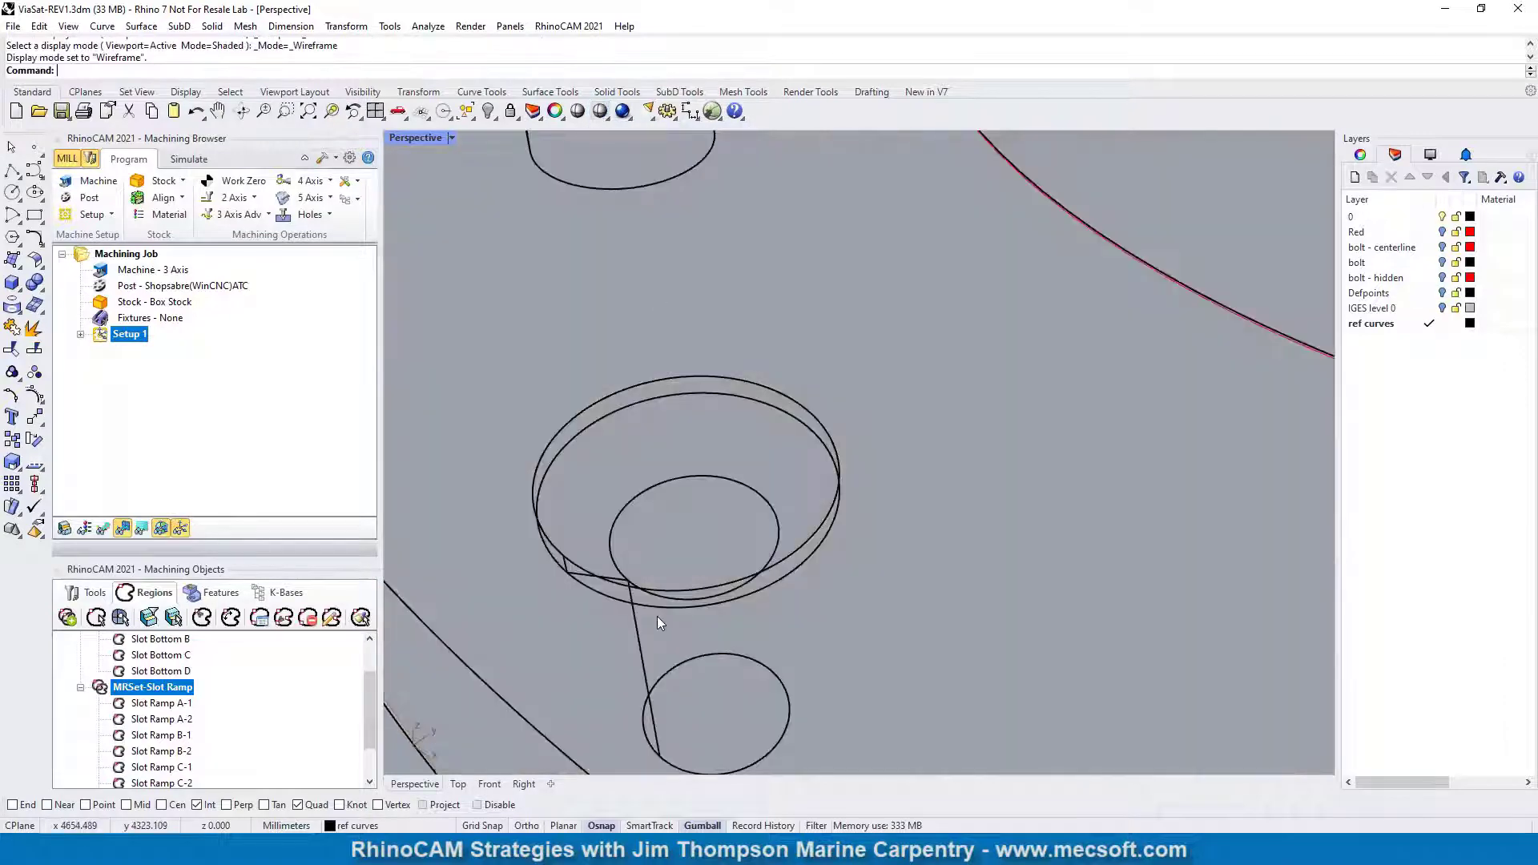
{"action": "left_click", "coordinate": [428, 27]}
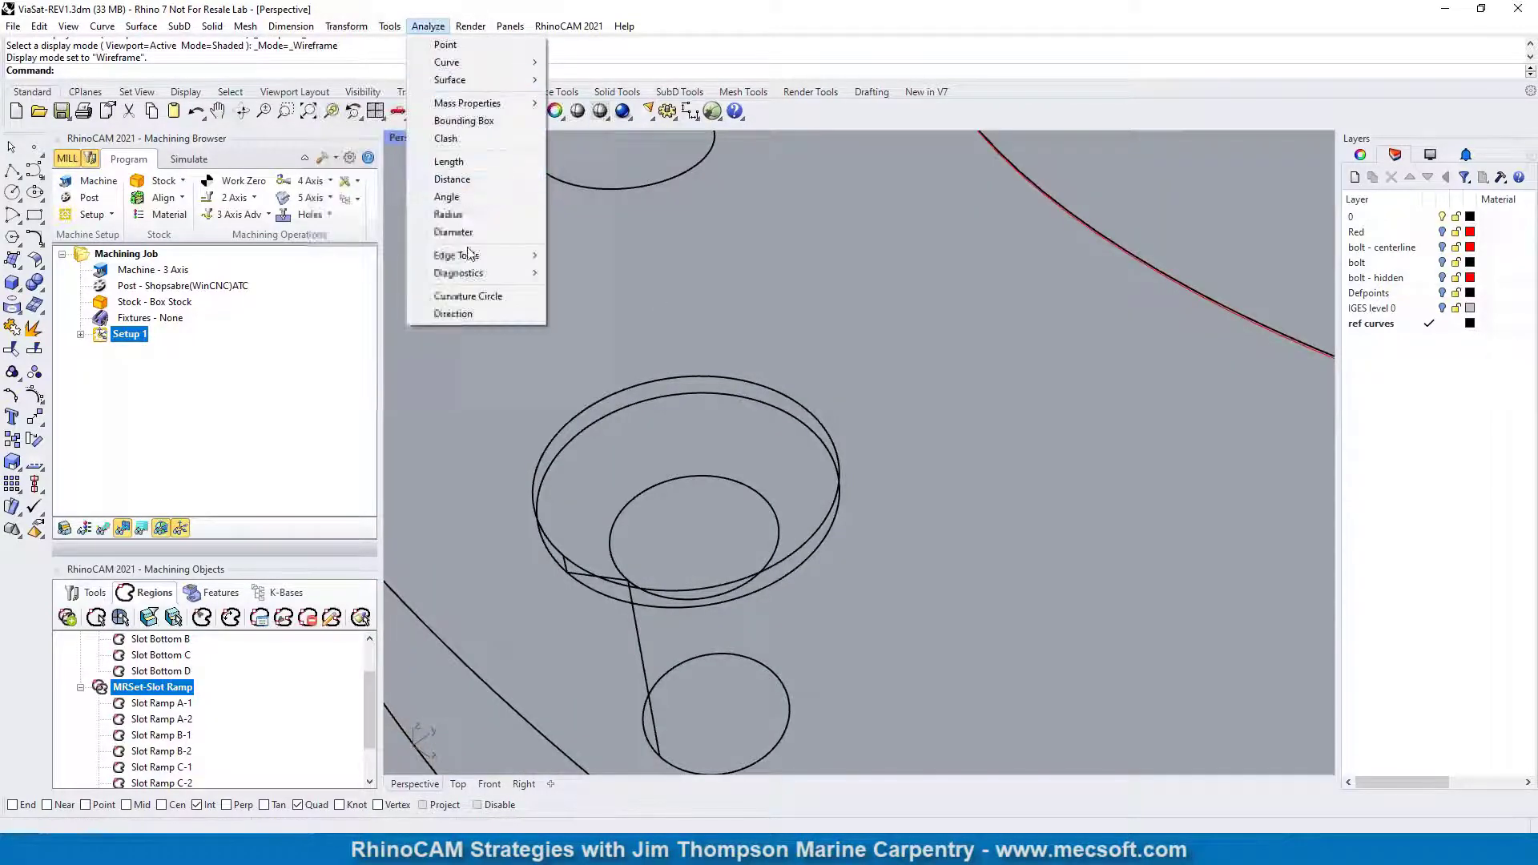
{"action": "left_click", "coordinate": [457, 231]}
{"action": "left_click", "coordinate": [732, 478]}
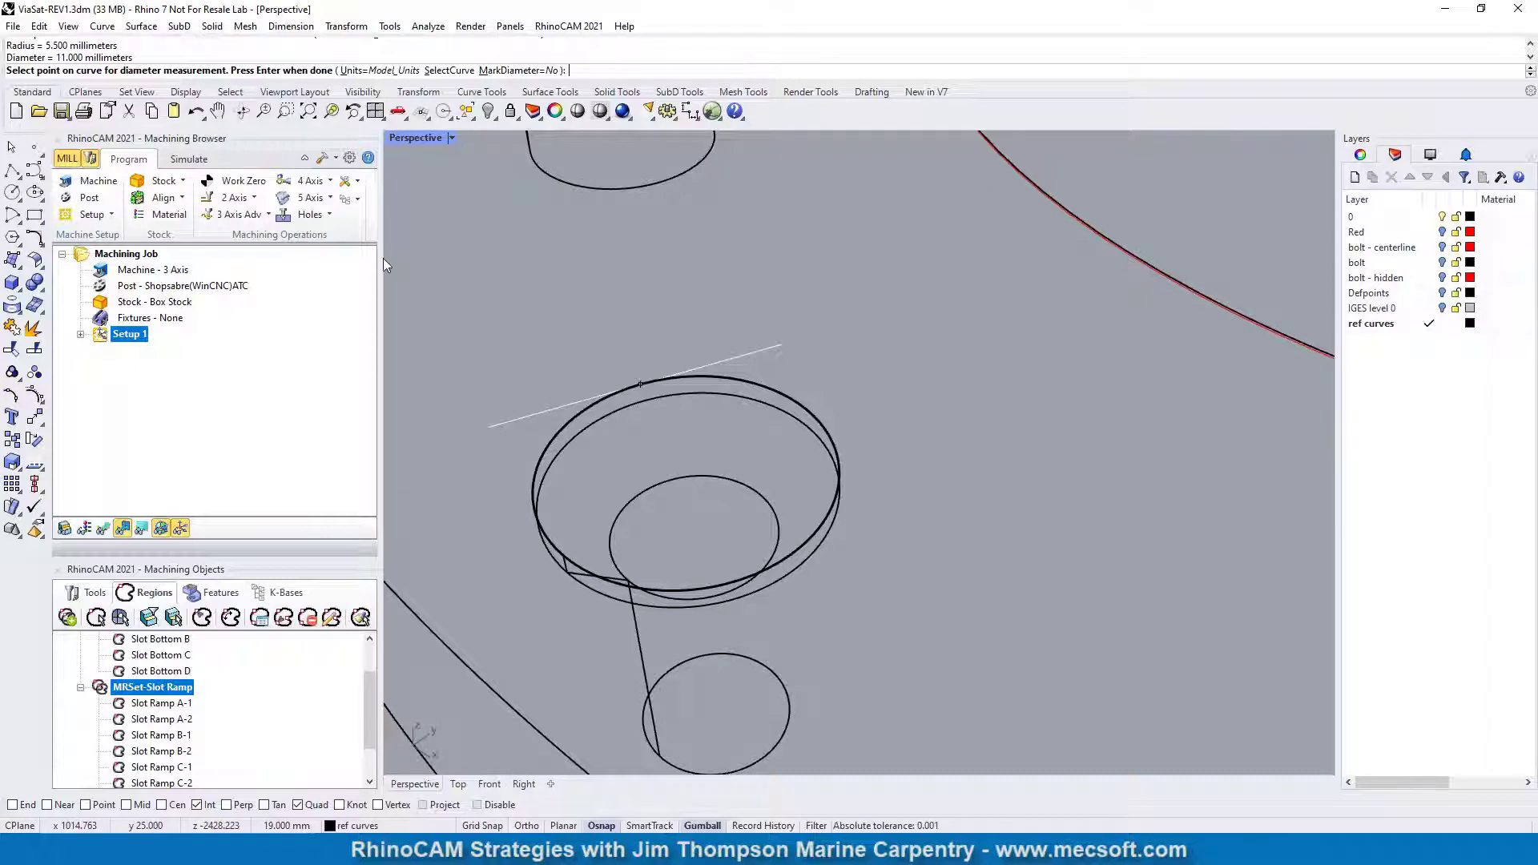
{"action": "key", "text": "Return"}
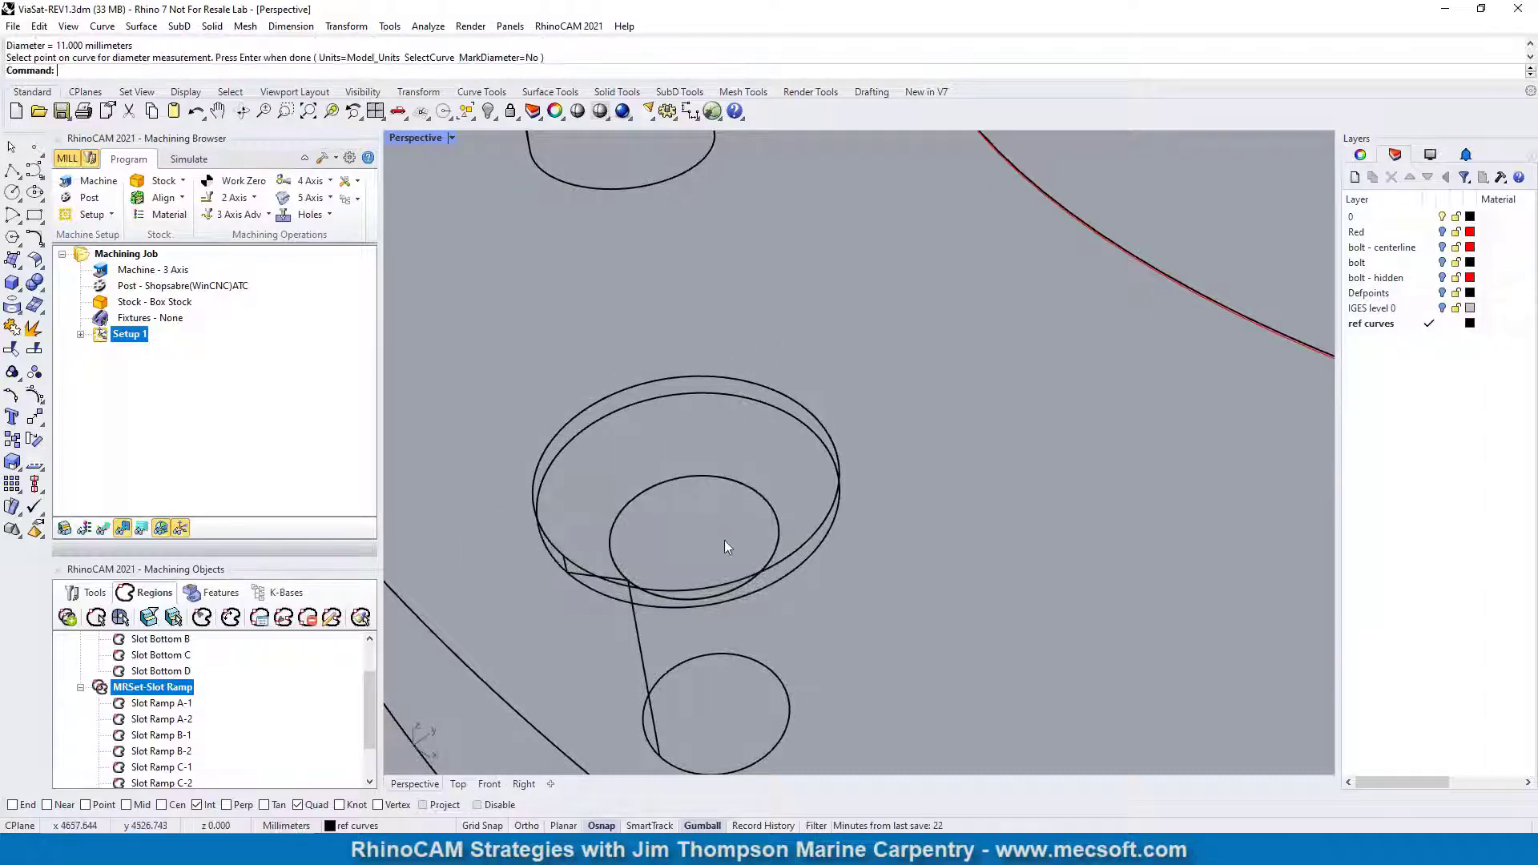
Measure the diameter of the large circle at the rim of the countersunk hole.
{"action": "key", "text": "Return"}
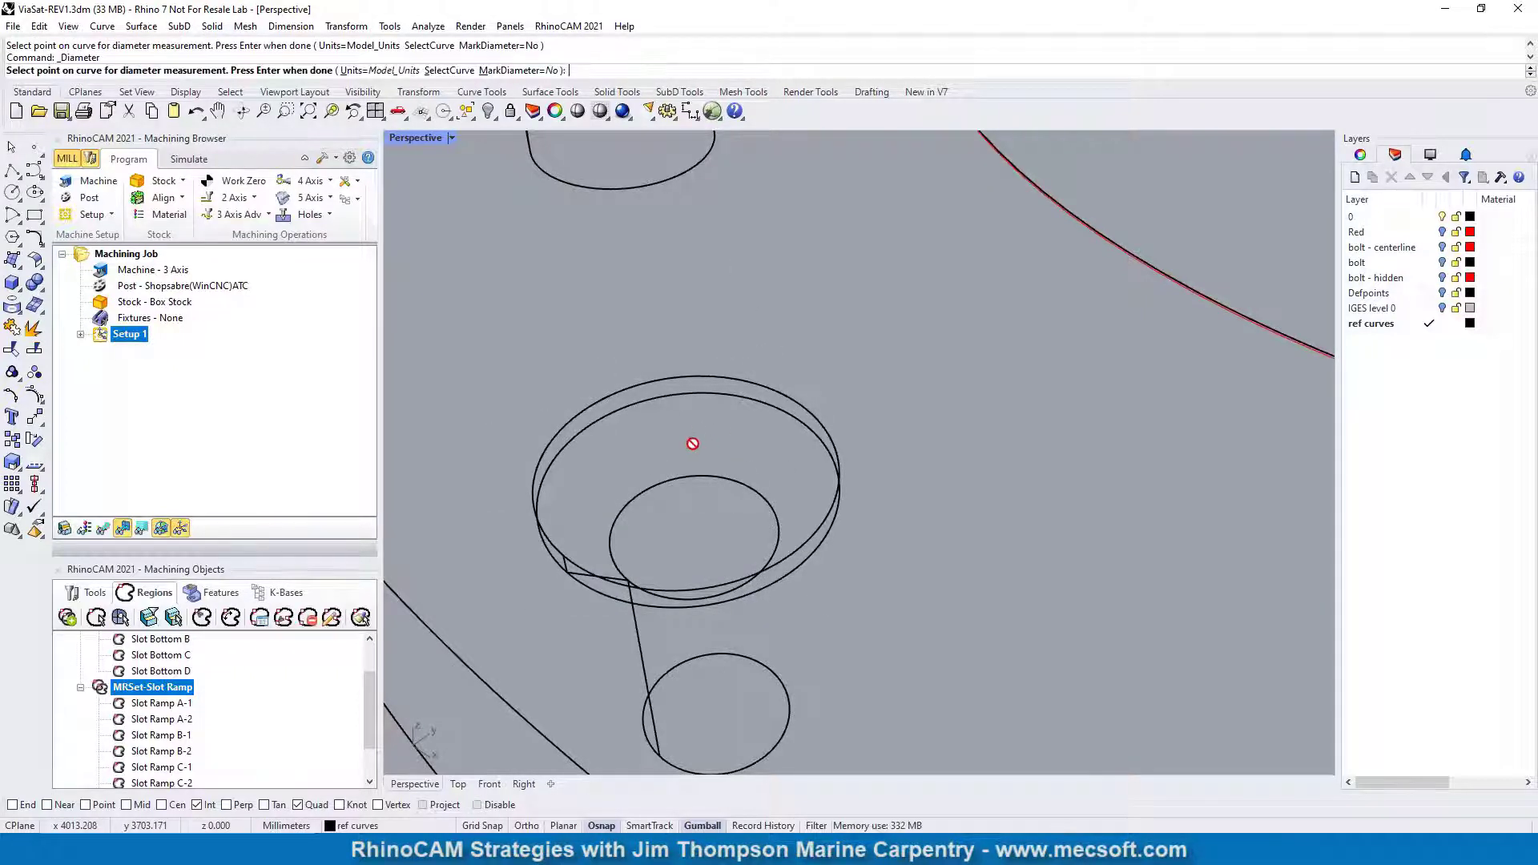
{"action": "key", "text": "Return"}
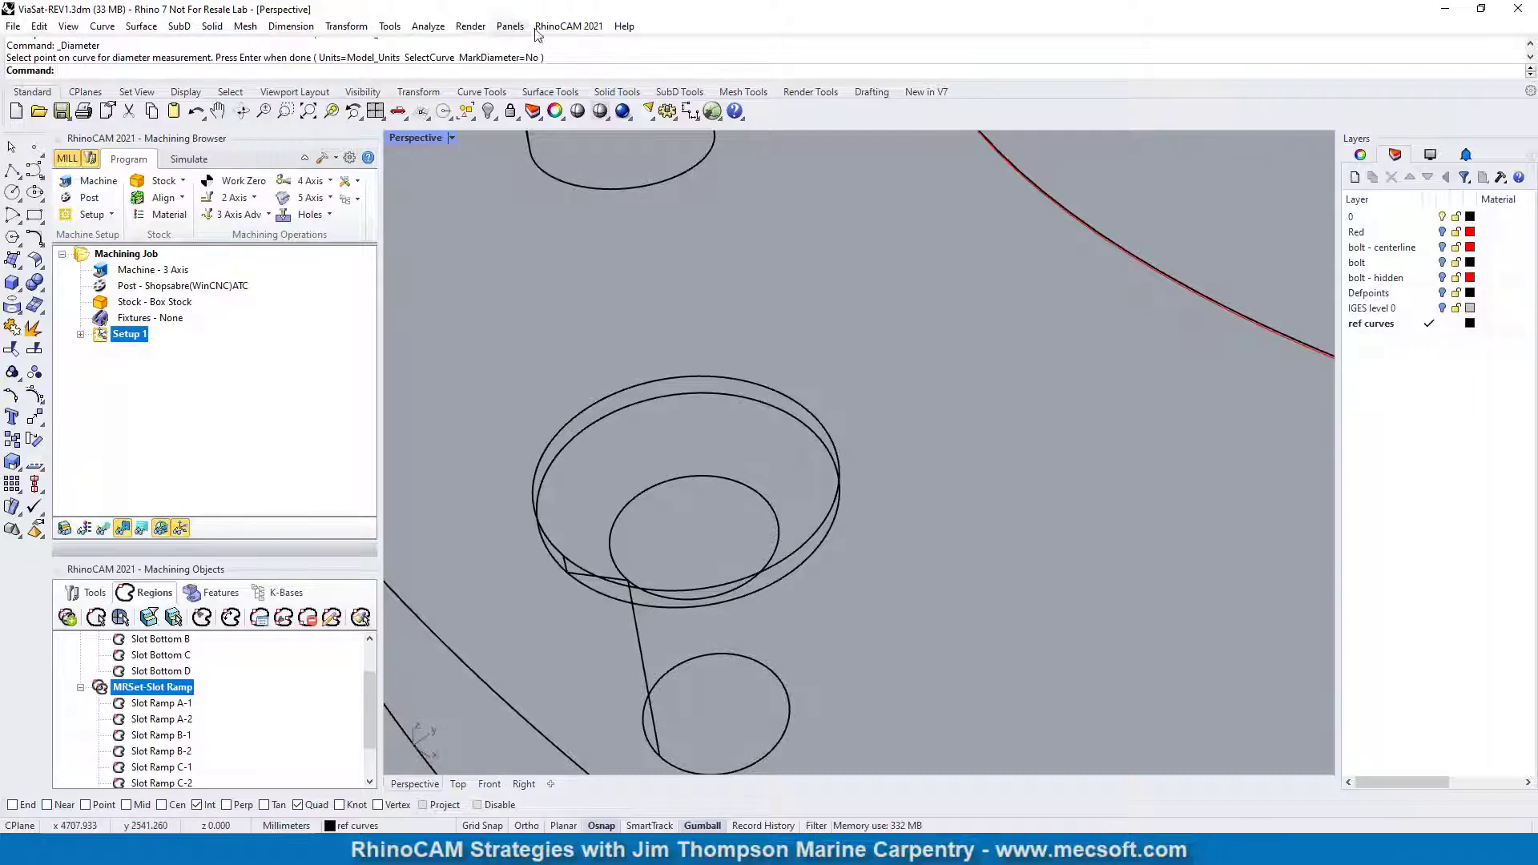
{"action": "left_click", "coordinate": [444, 28]}
{"action": "left_click", "coordinate": [454, 233]}
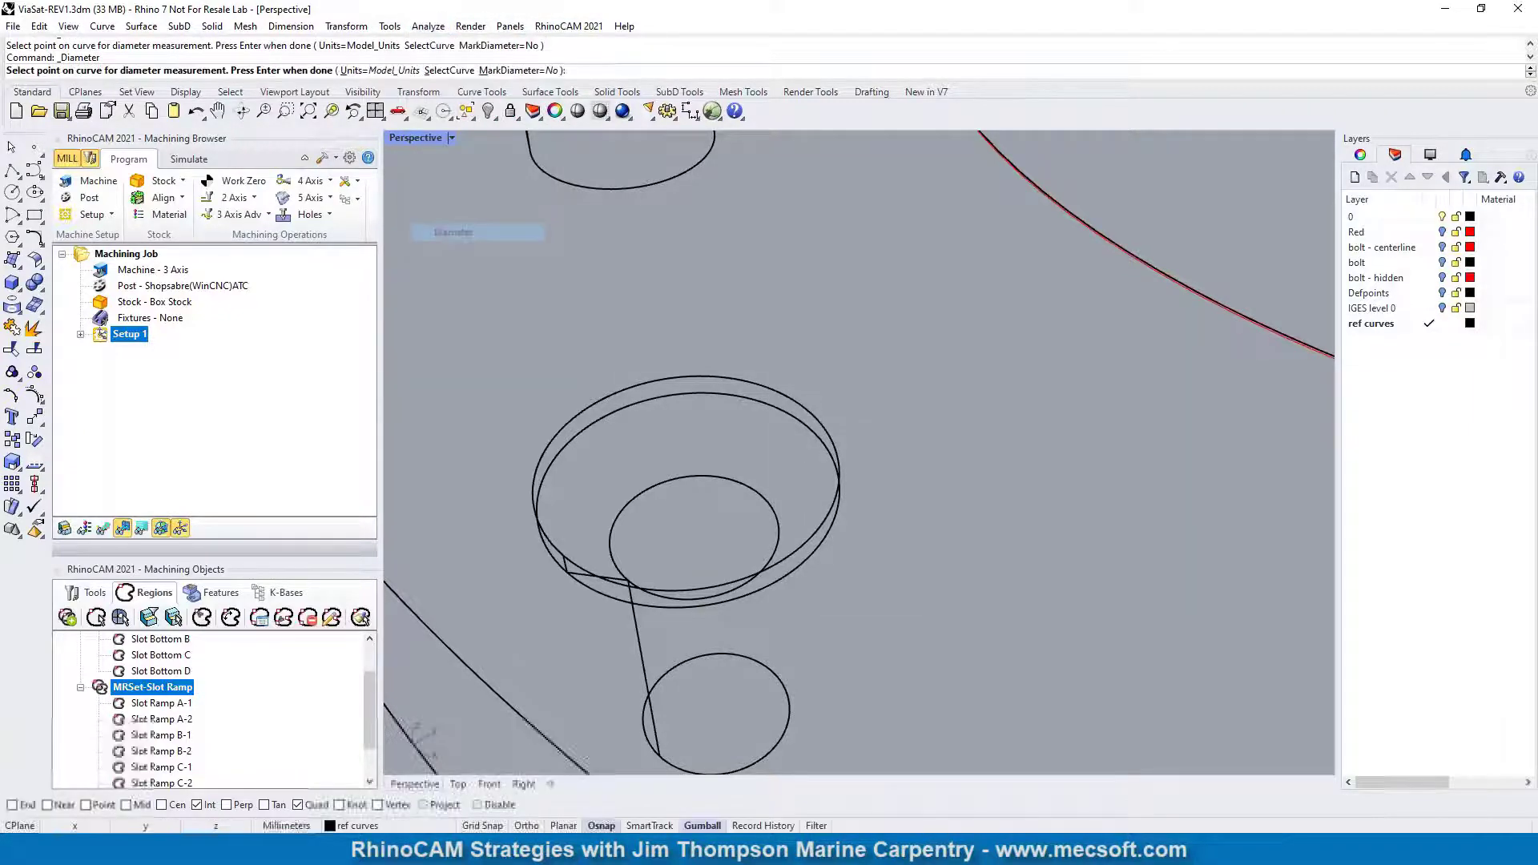
{"action": "left_click", "coordinate": [712, 393]}
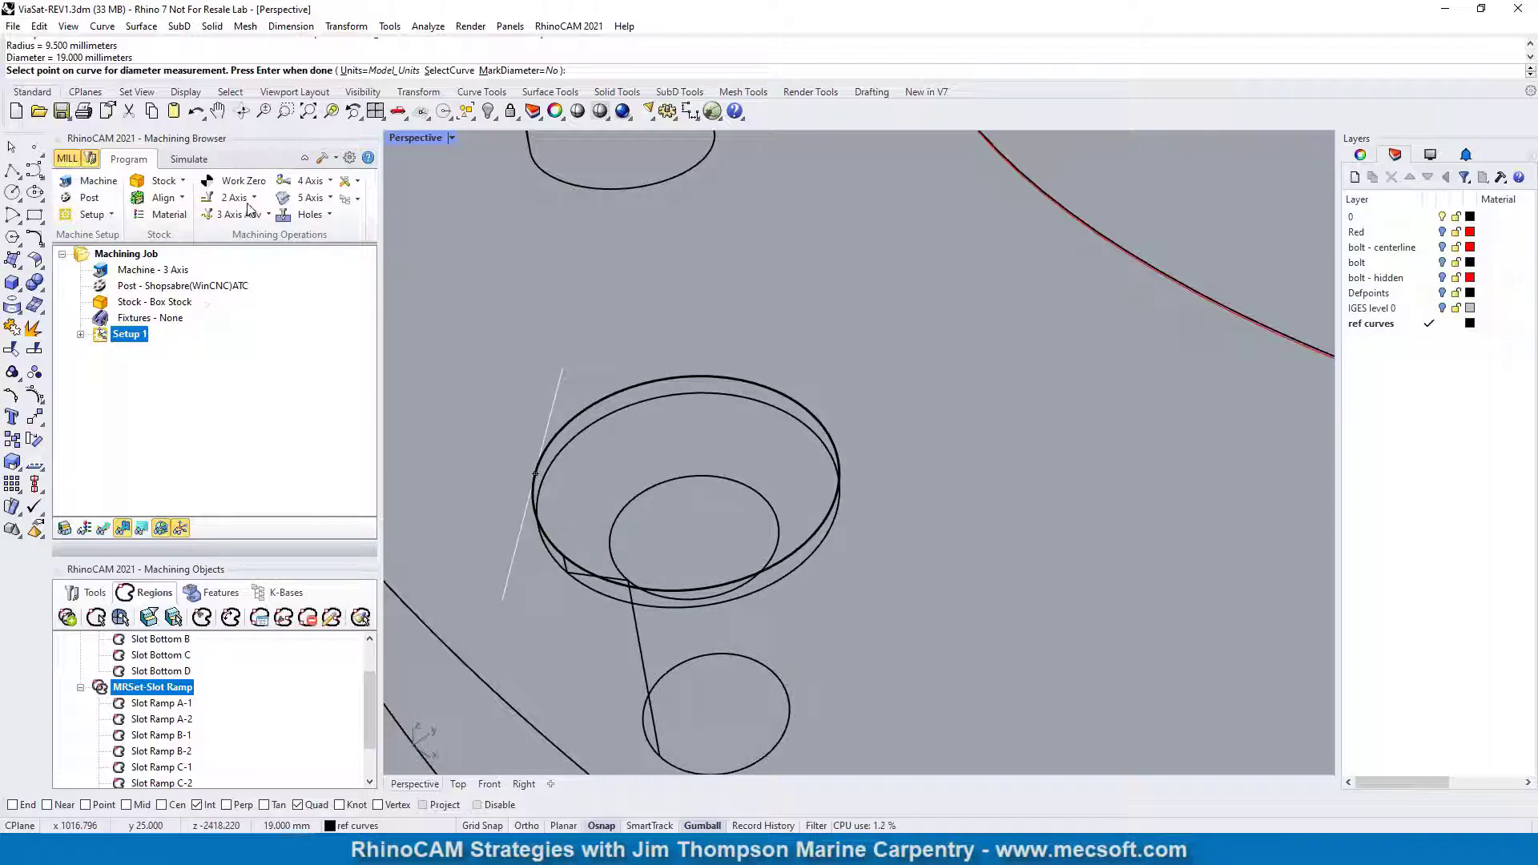
{"action": "key", "text": "Return"}
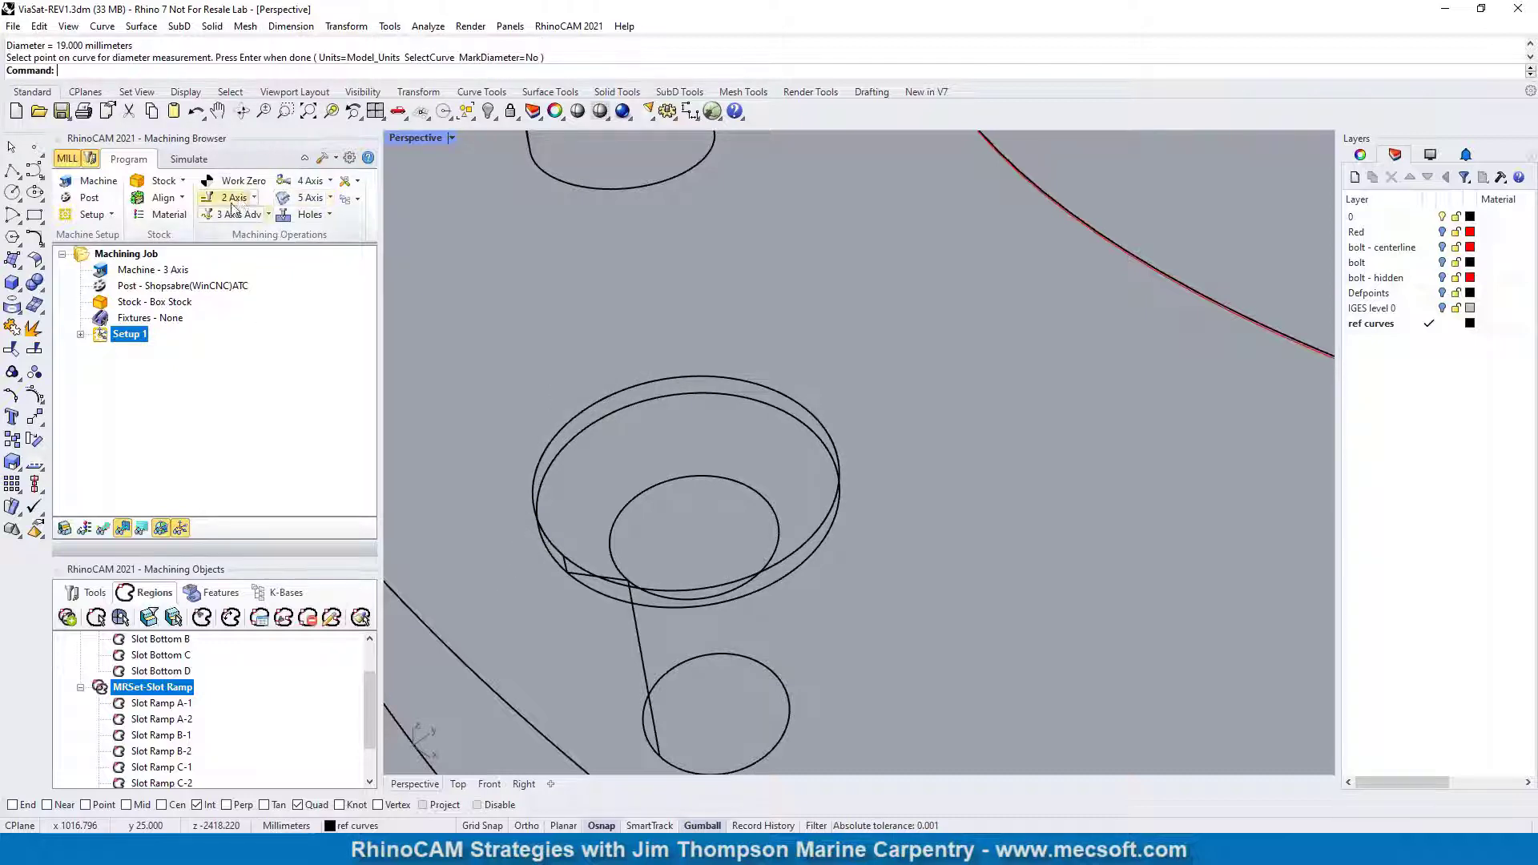
Create a 2 1/2 Axis Pocketing operation with the hole's small inner circle as its machining region.
{"action": "left_click", "coordinate": [253, 198]}
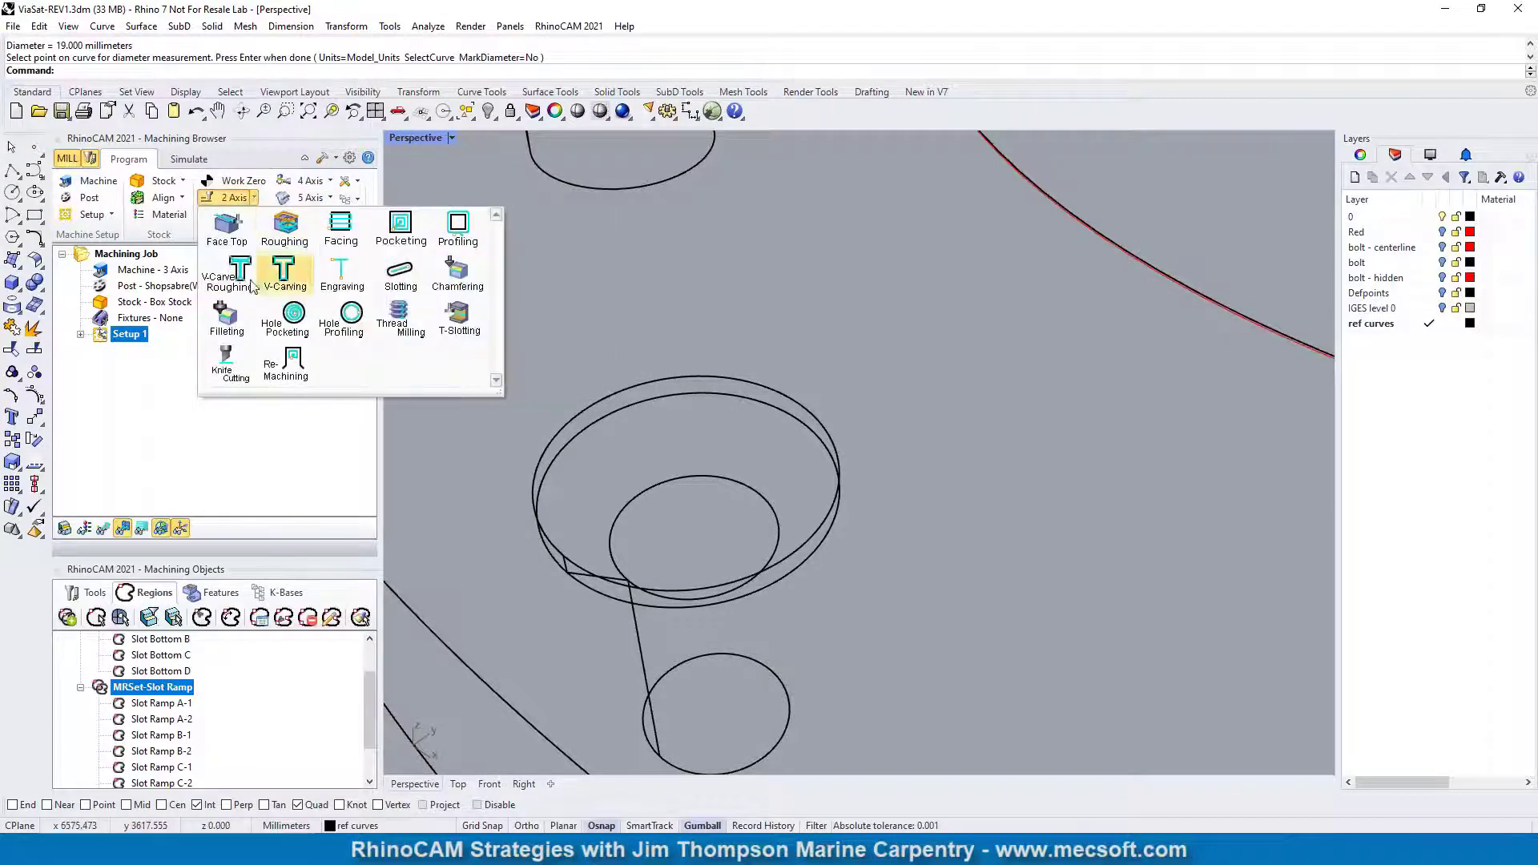
{"action": "left_click", "coordinate": [401, 228]}
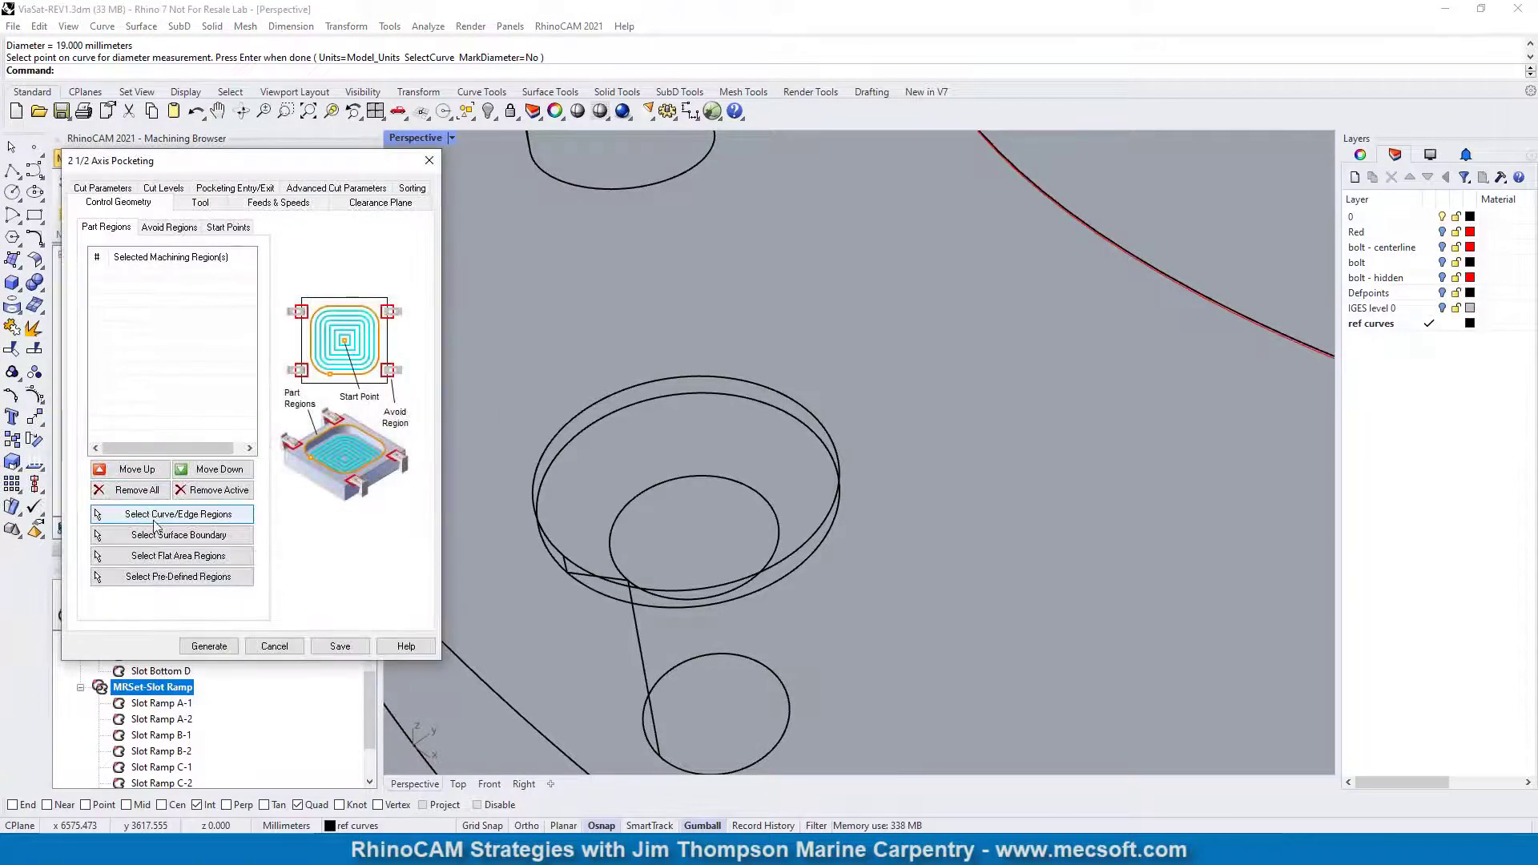
{"action": "left_click", "coordinate": [172, 509]}
{"action": "left_click", "coordinate": [699, 477]}
{"action": "key", "text": "Return"}
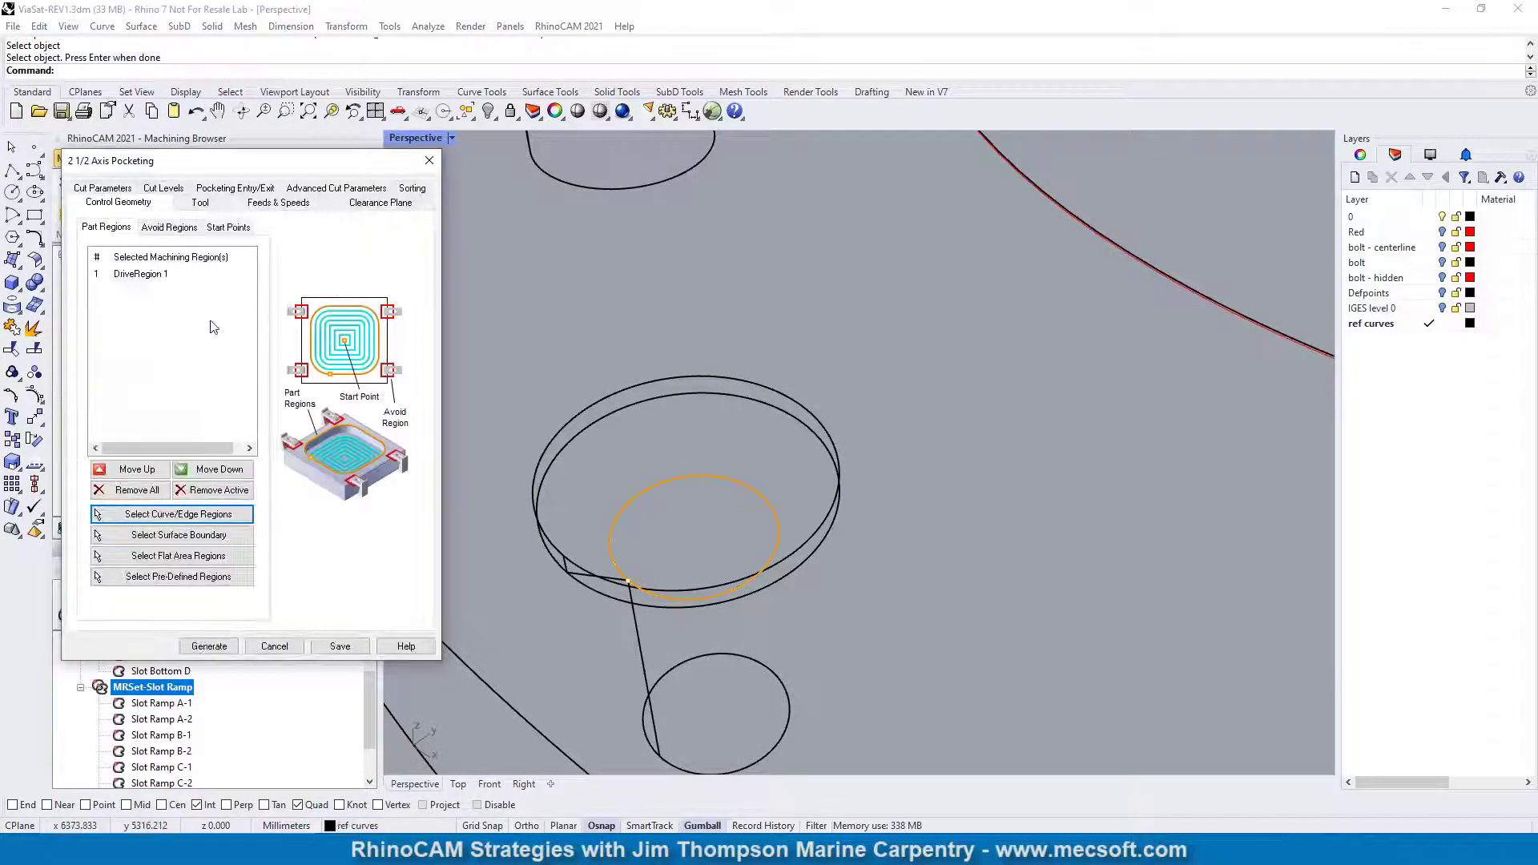
Assign the 6.33 Glass/Carbon 46264 tool to the pocketing operation and set its stock to 0.
{"action": "left_click", "coordinate": [199, 201]}
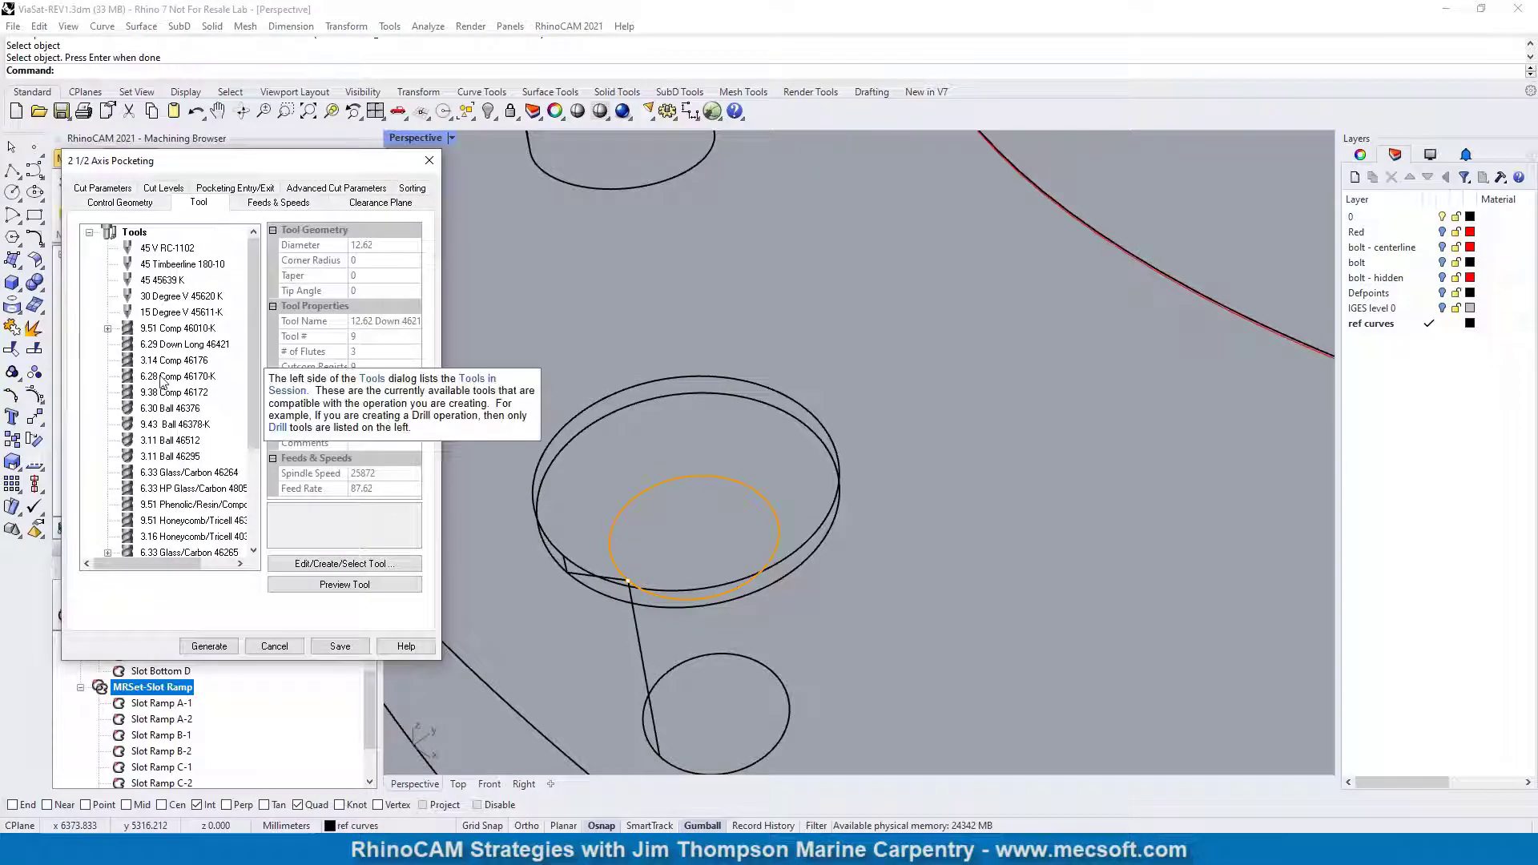
{"action": "scroll", "coordinate": [167, 346], "scroll_direction": "down", "scroll_amount": 2}
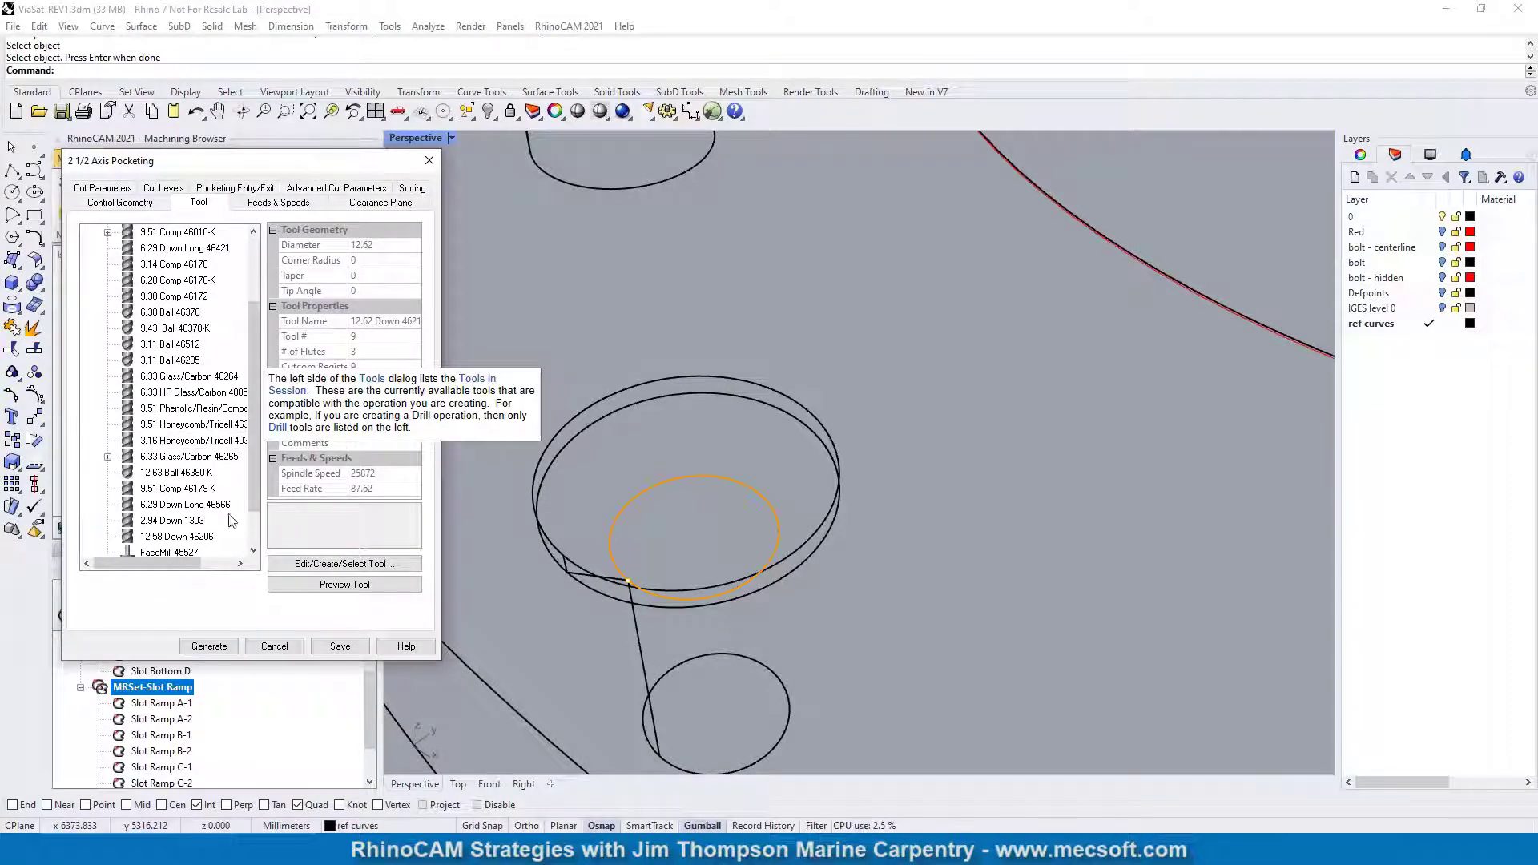
{"action": "left_click", "coordinate": [153, 378]}
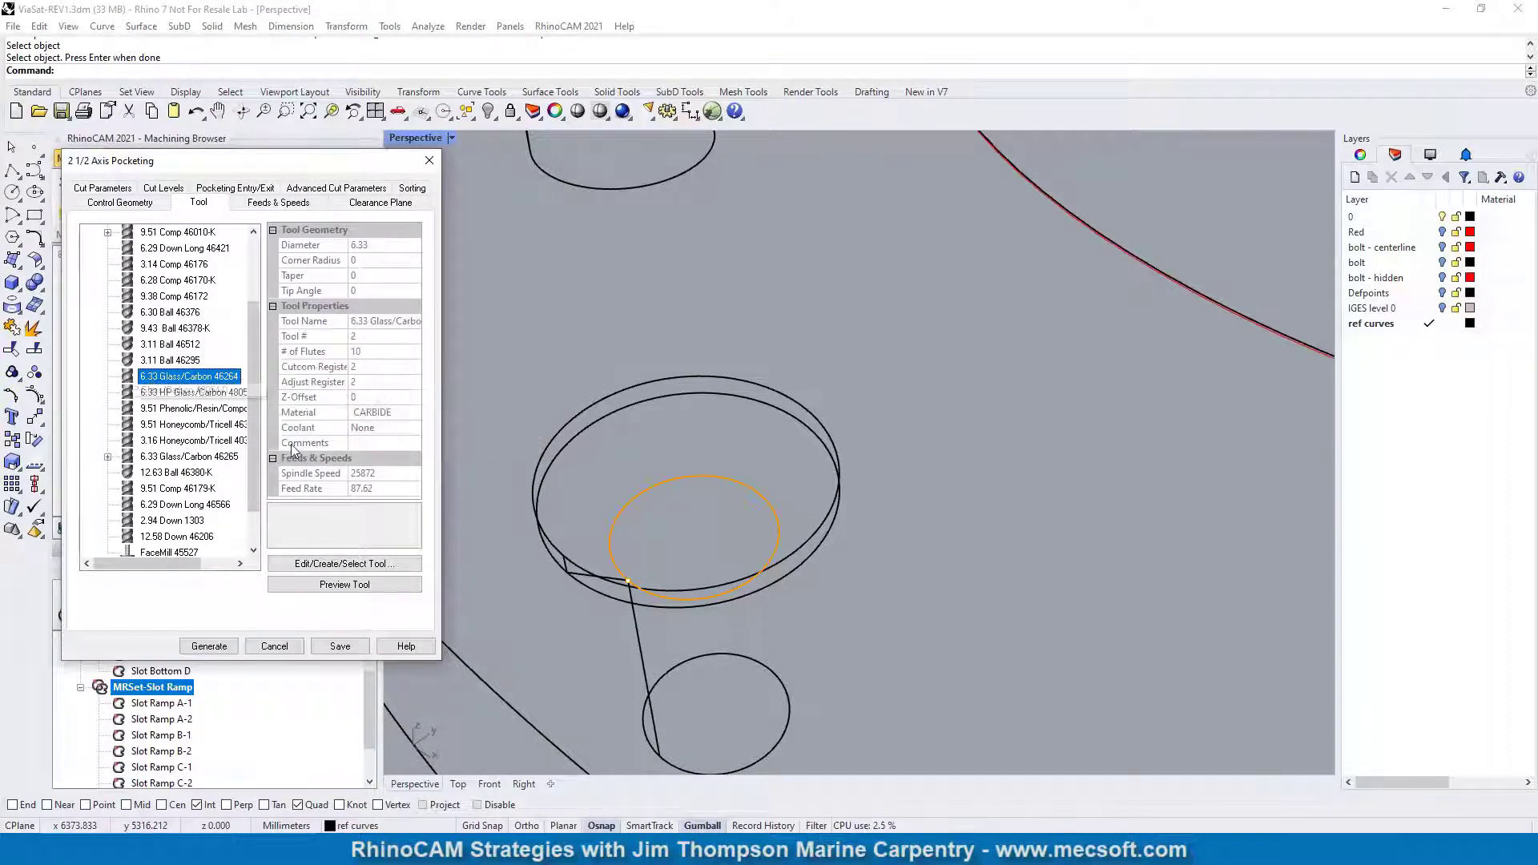
{"action": "left_click", "coordinate": [104, 189]}
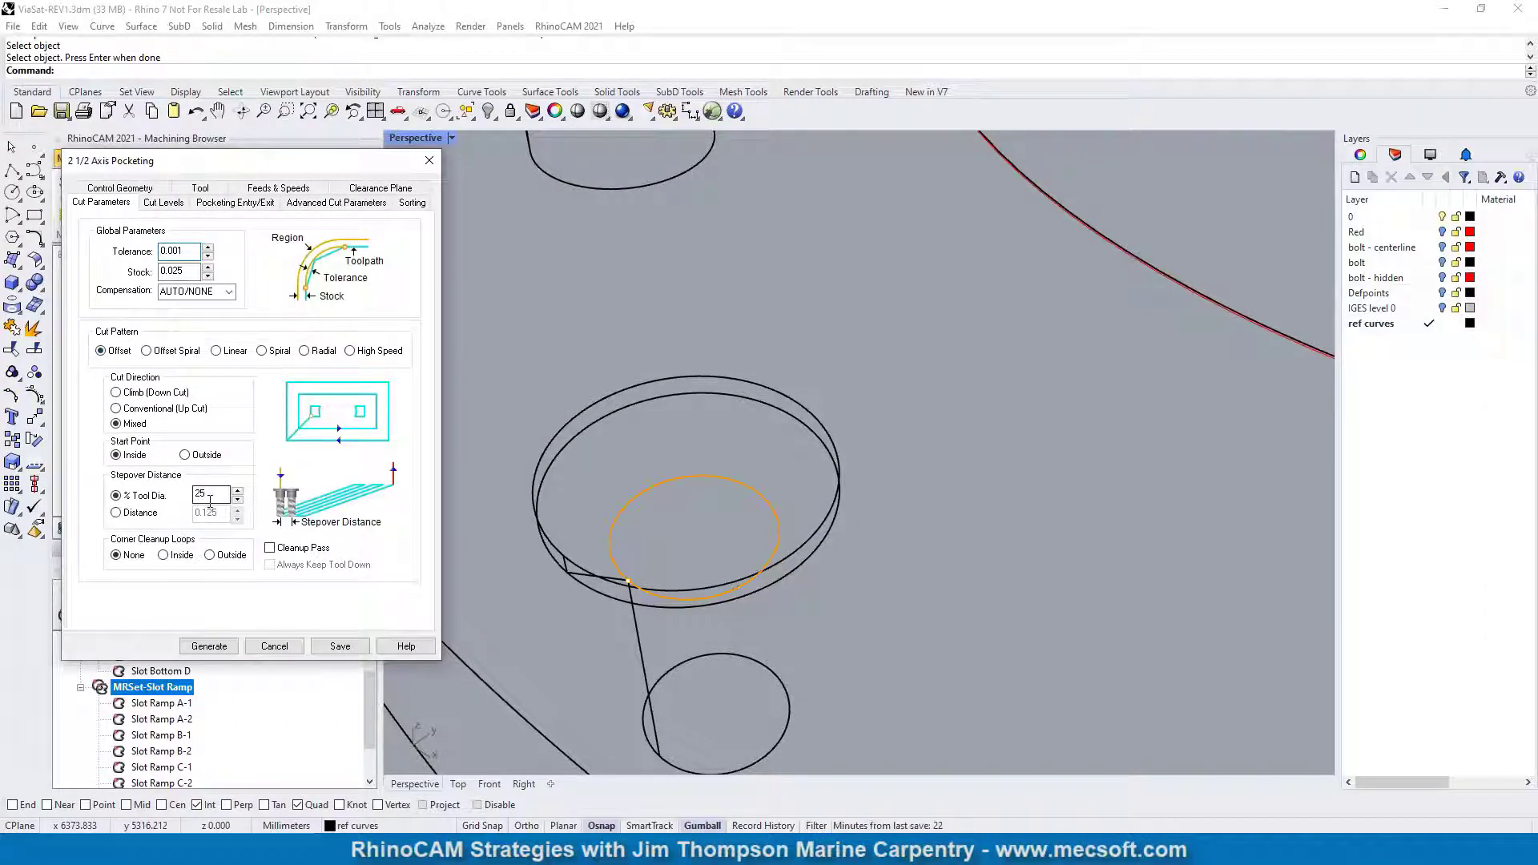
{"action": "key", "text": "Tab"}
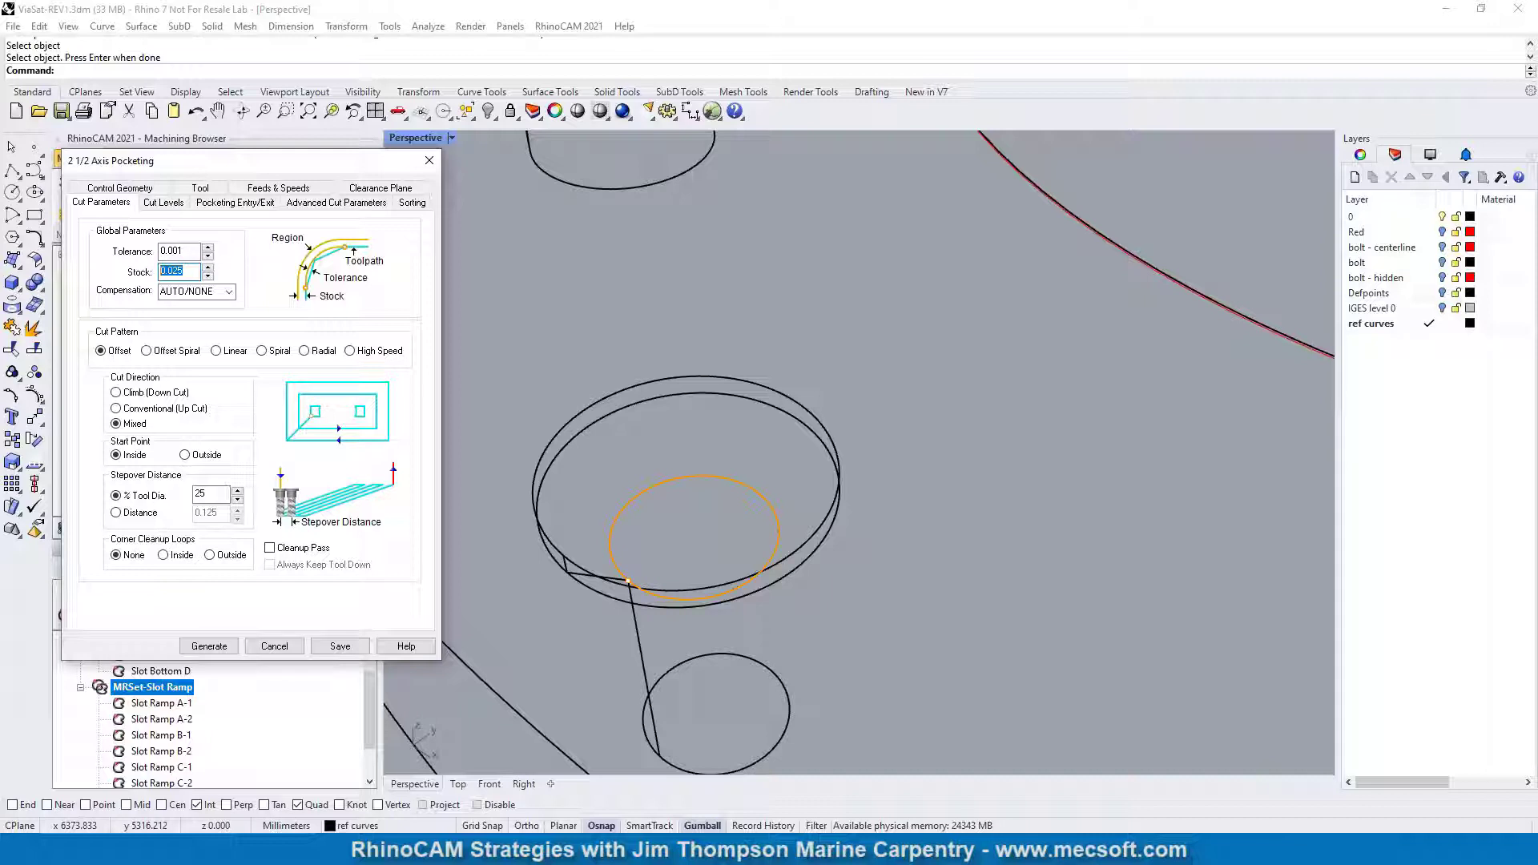
{"action": "type", "text": "0"}
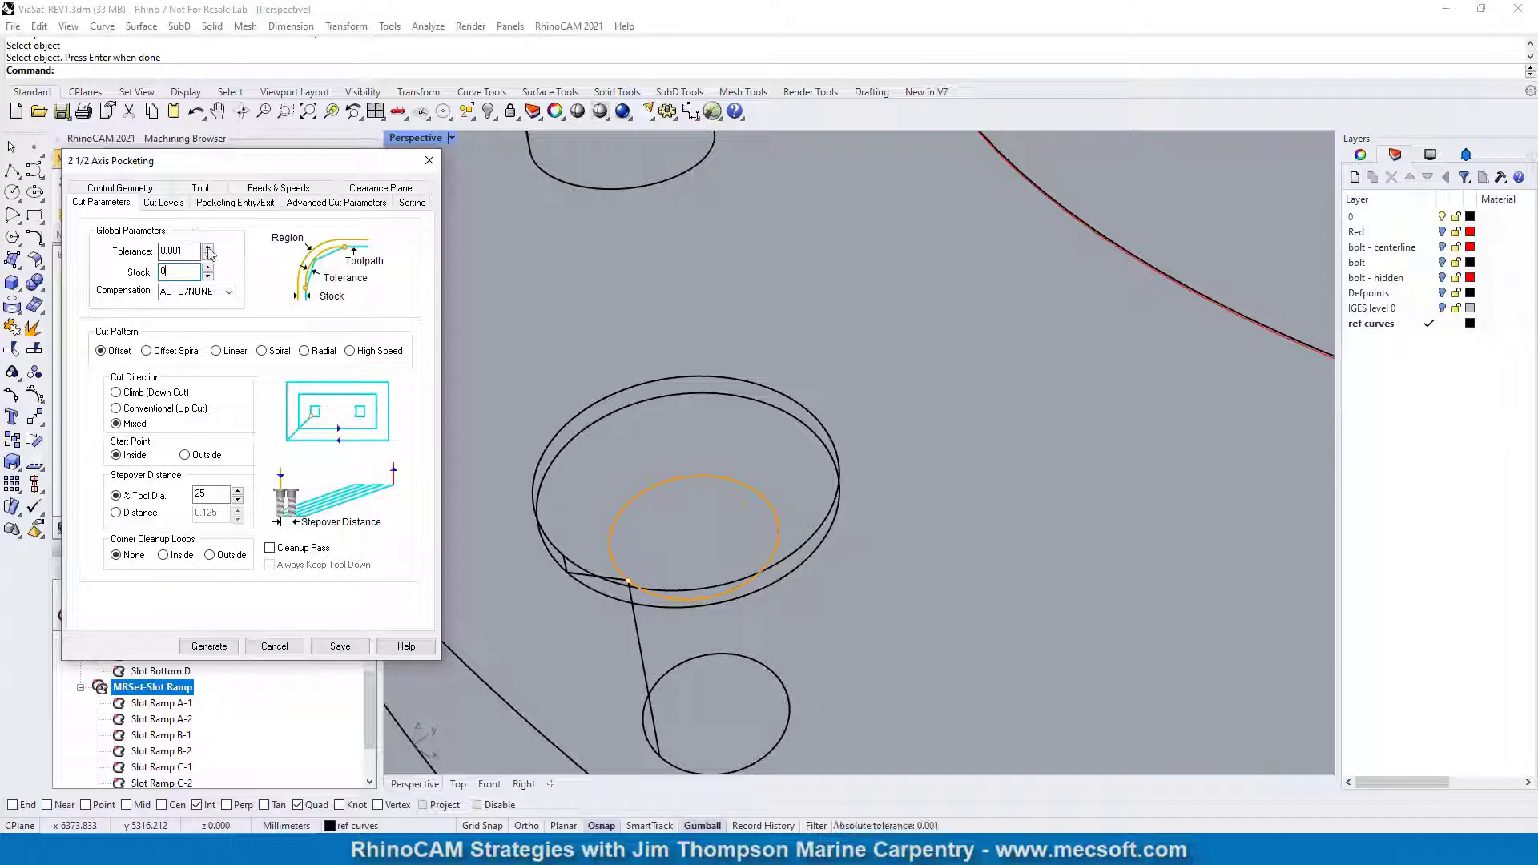
Set the total cut depth to 25 by picking two points on the hole's circles with the Near object snap enabled.
{"action": "left_click", "coordinate": [163, 203]}
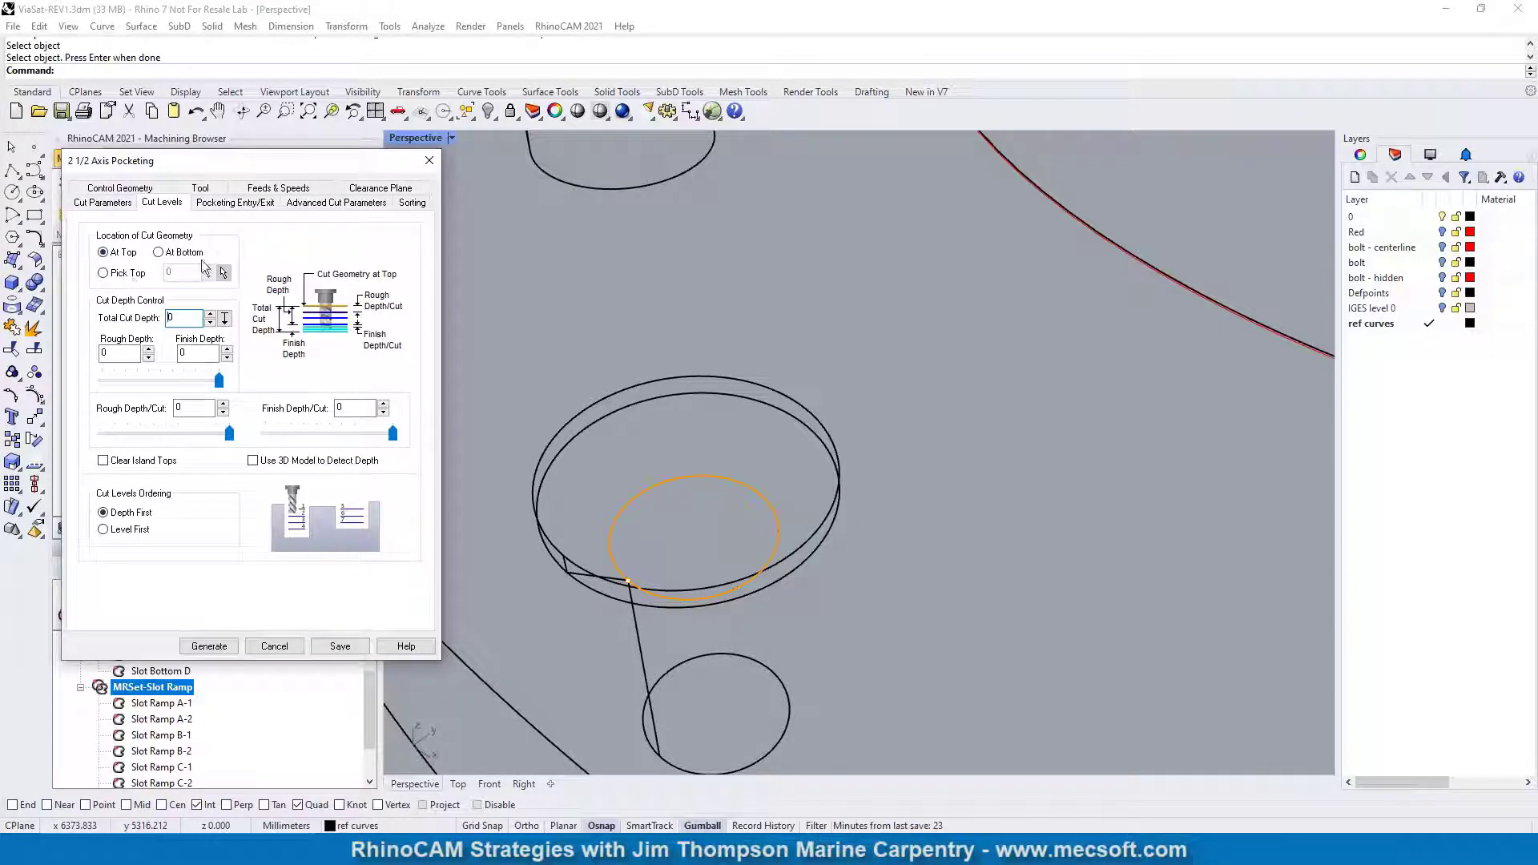
{"action": "left_click", "coordinate": [225, 319]}
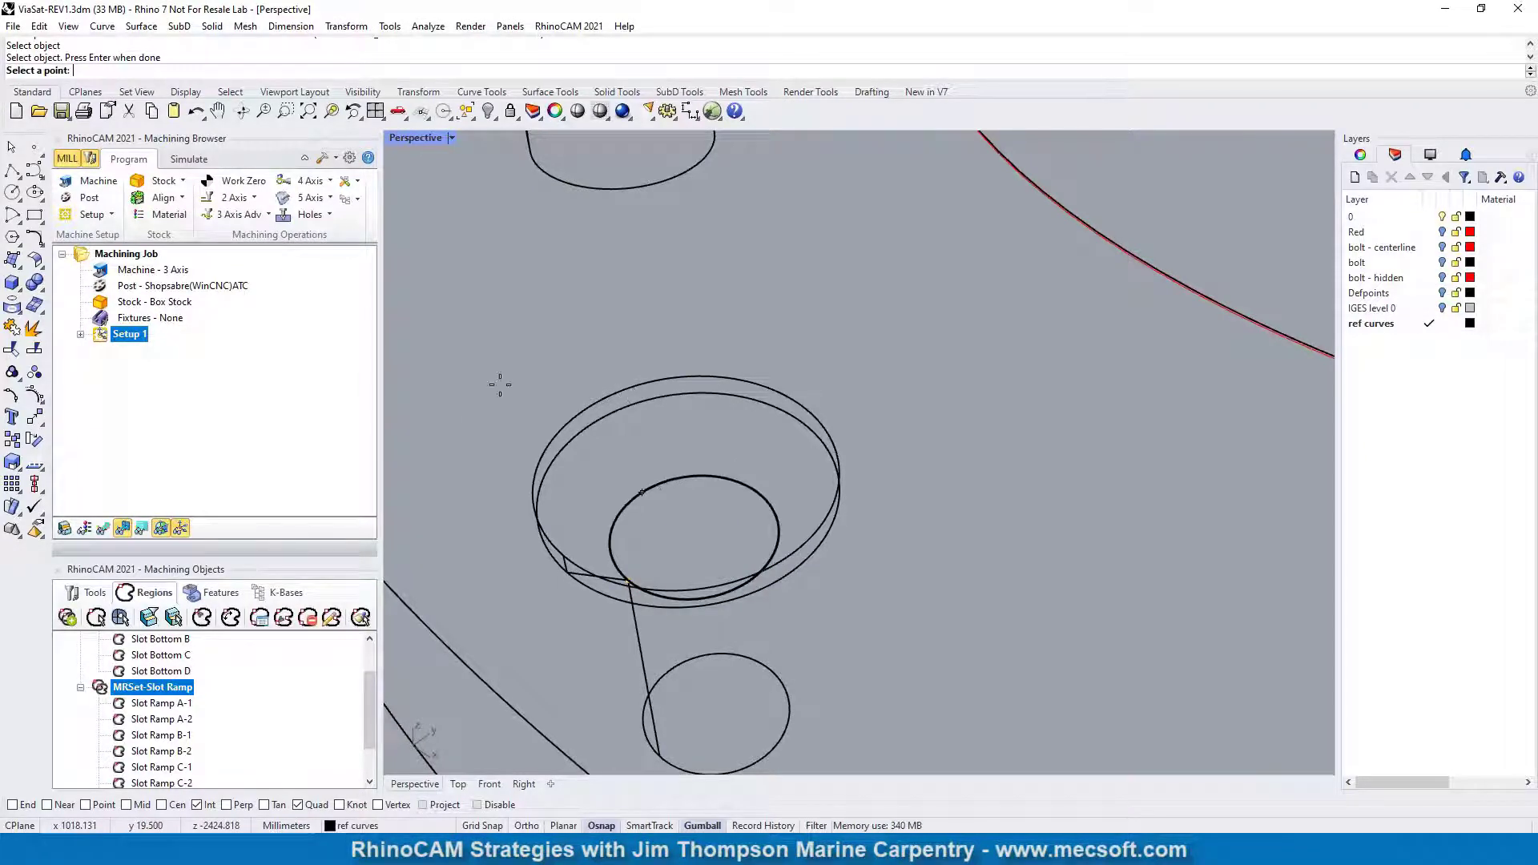
{"action": "left_click", "coordinate": [12, 804]}
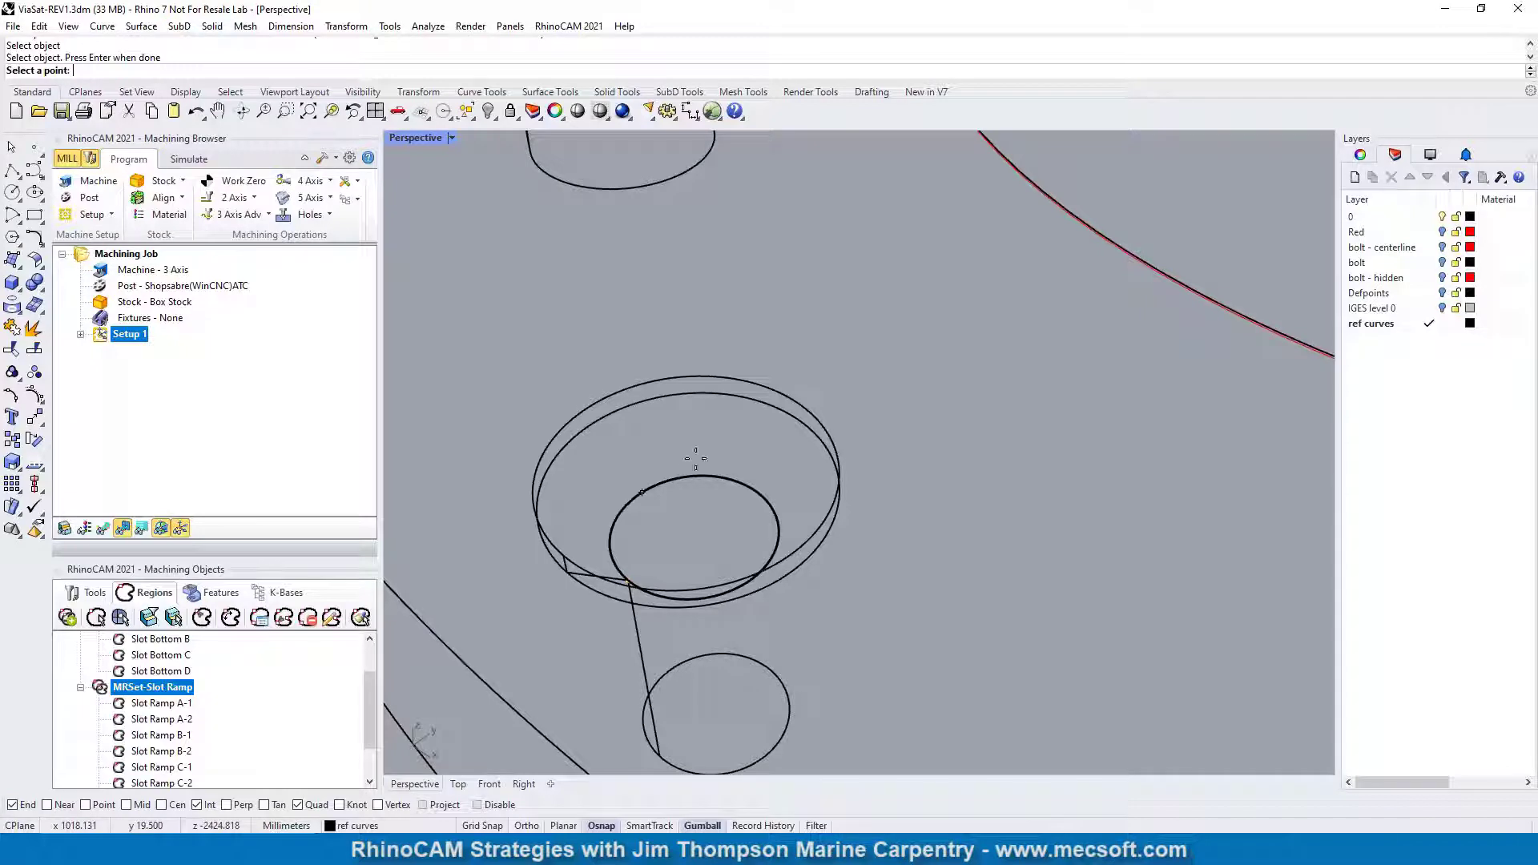
{"action": "left_click", "coordinate": [47, 804]}
{"action": "left_click", "coordinate": [12, 804]}
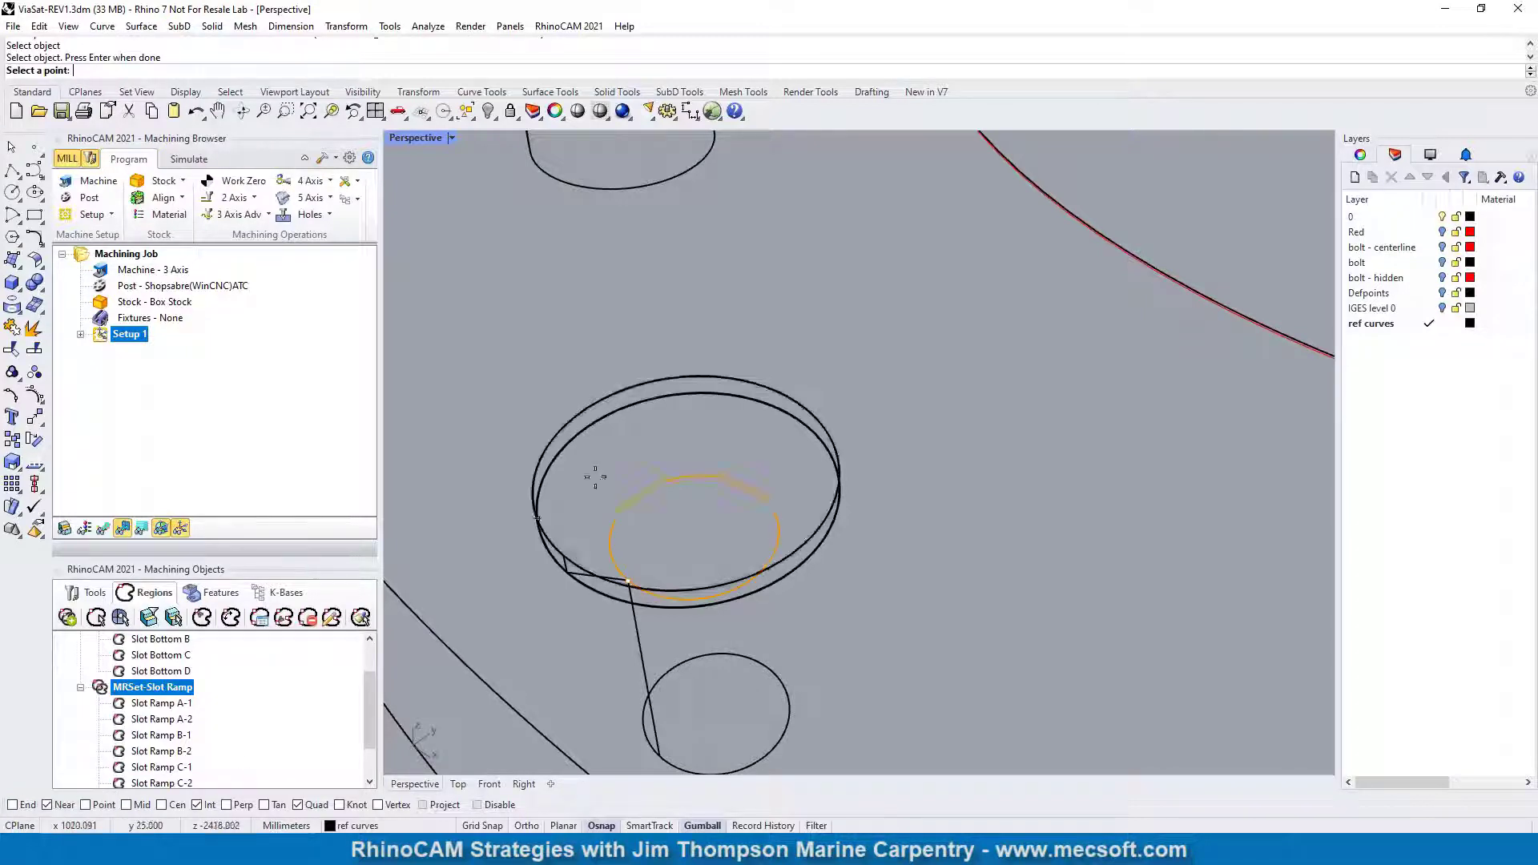
{"action": "left_click", "coordinate": [719, 679]}
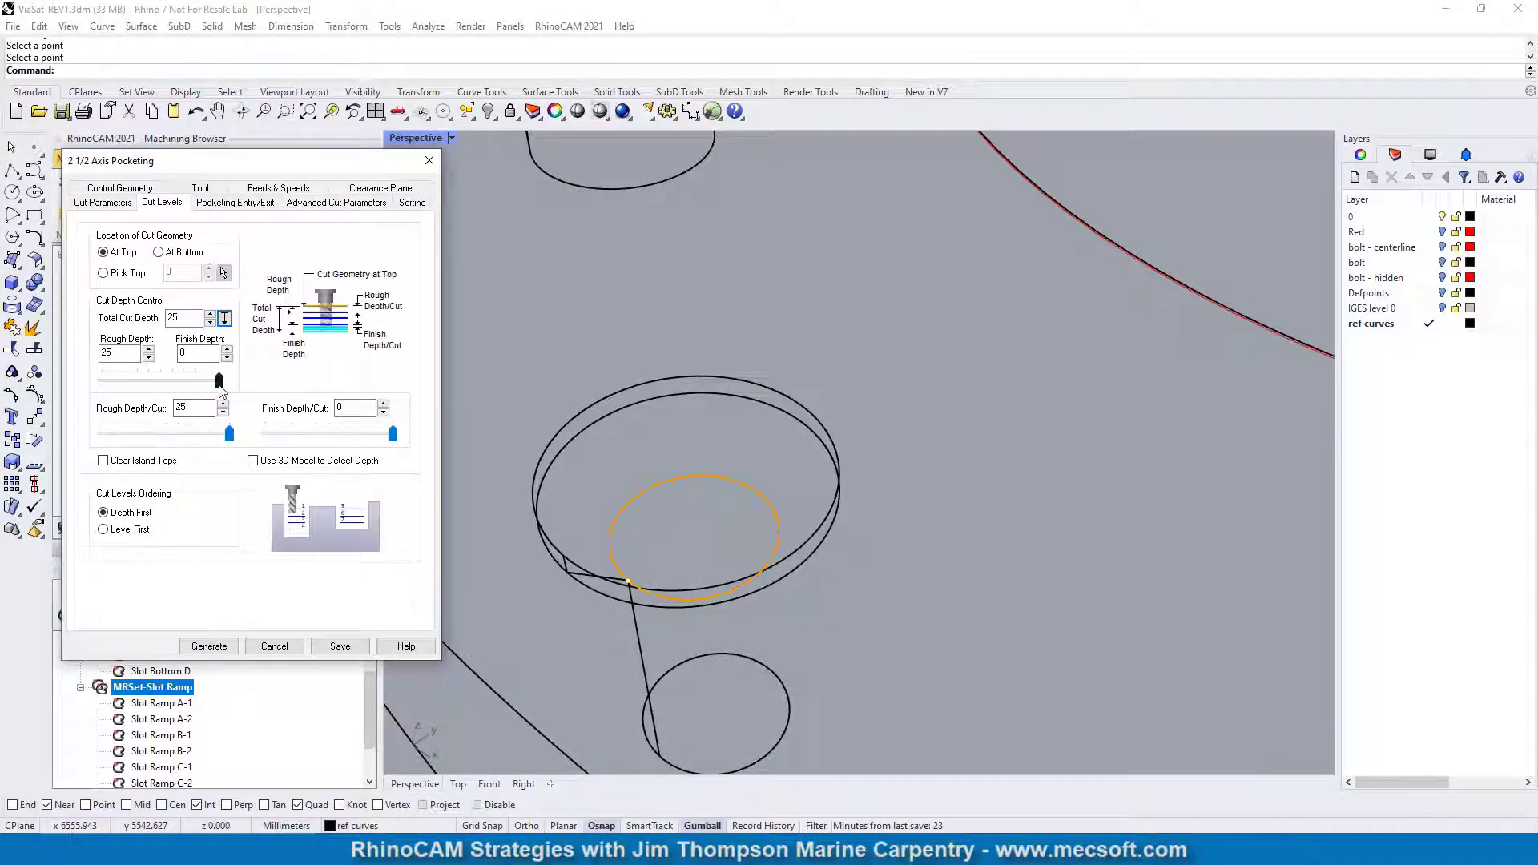
Set the rough depth per cut to 0.12.
{"action": "double_click", "coordinate": [201, 407]}
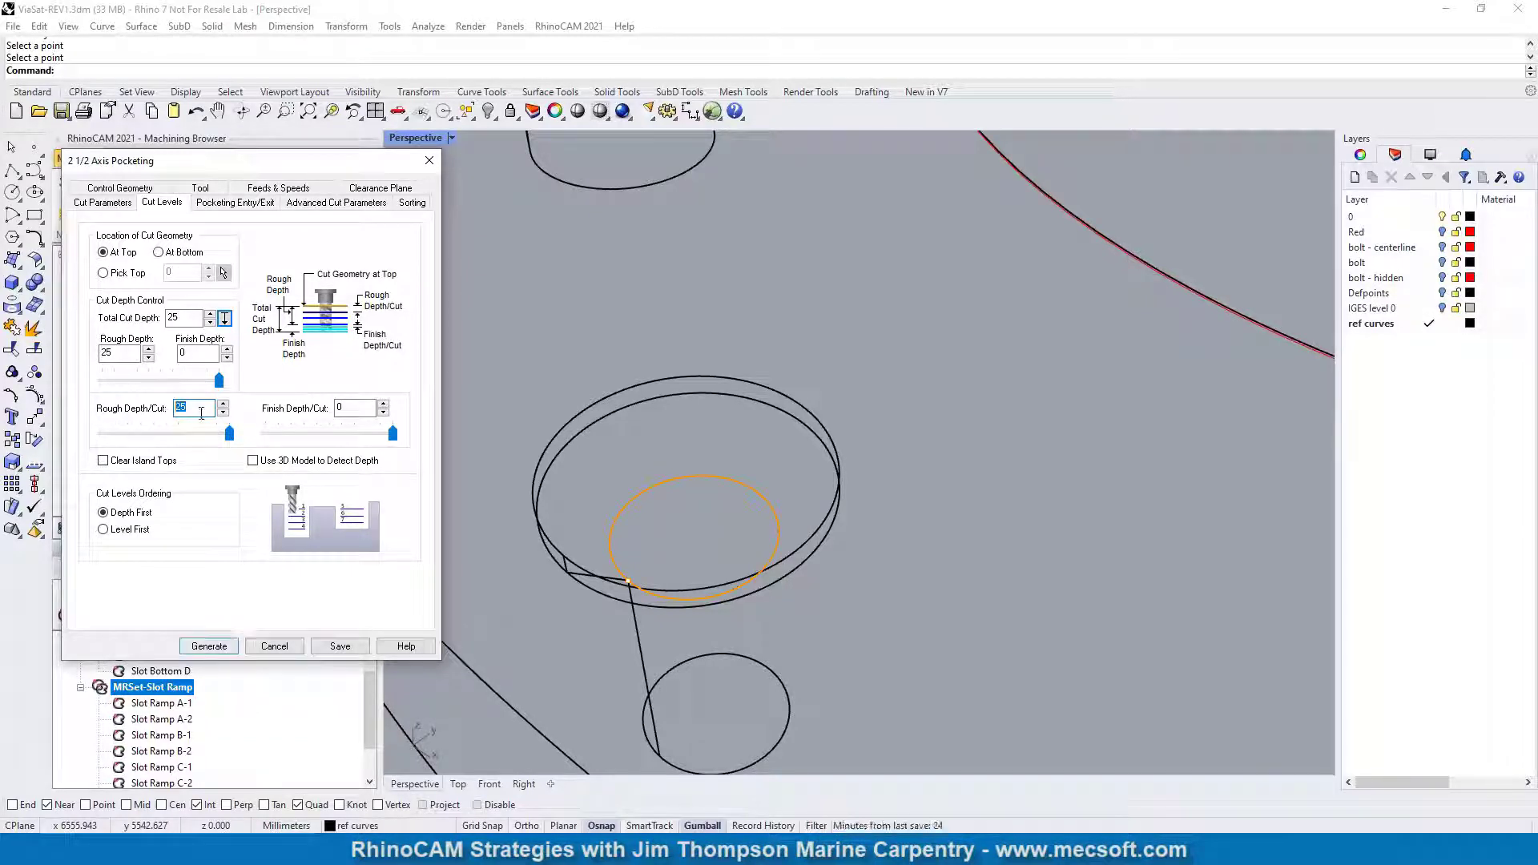
{"action": "mouse_move", "coordinate": [201, 413]}
{"action": "type", "text": "2"}
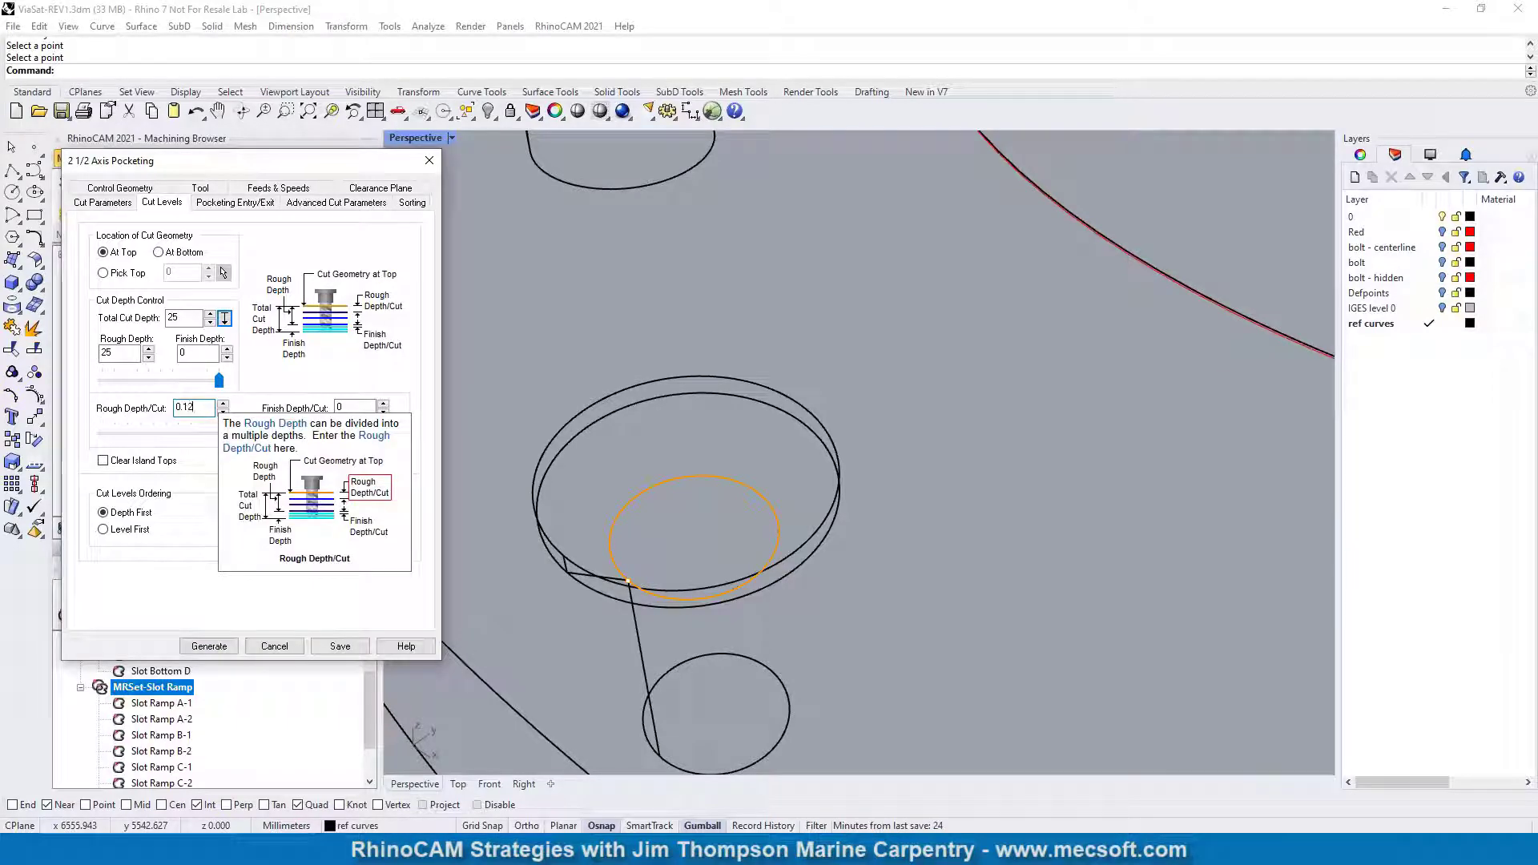
Set the pocketing operation's global tolerance to 0.01.
{"action": "left_click", "coordinate": [238, 204]}
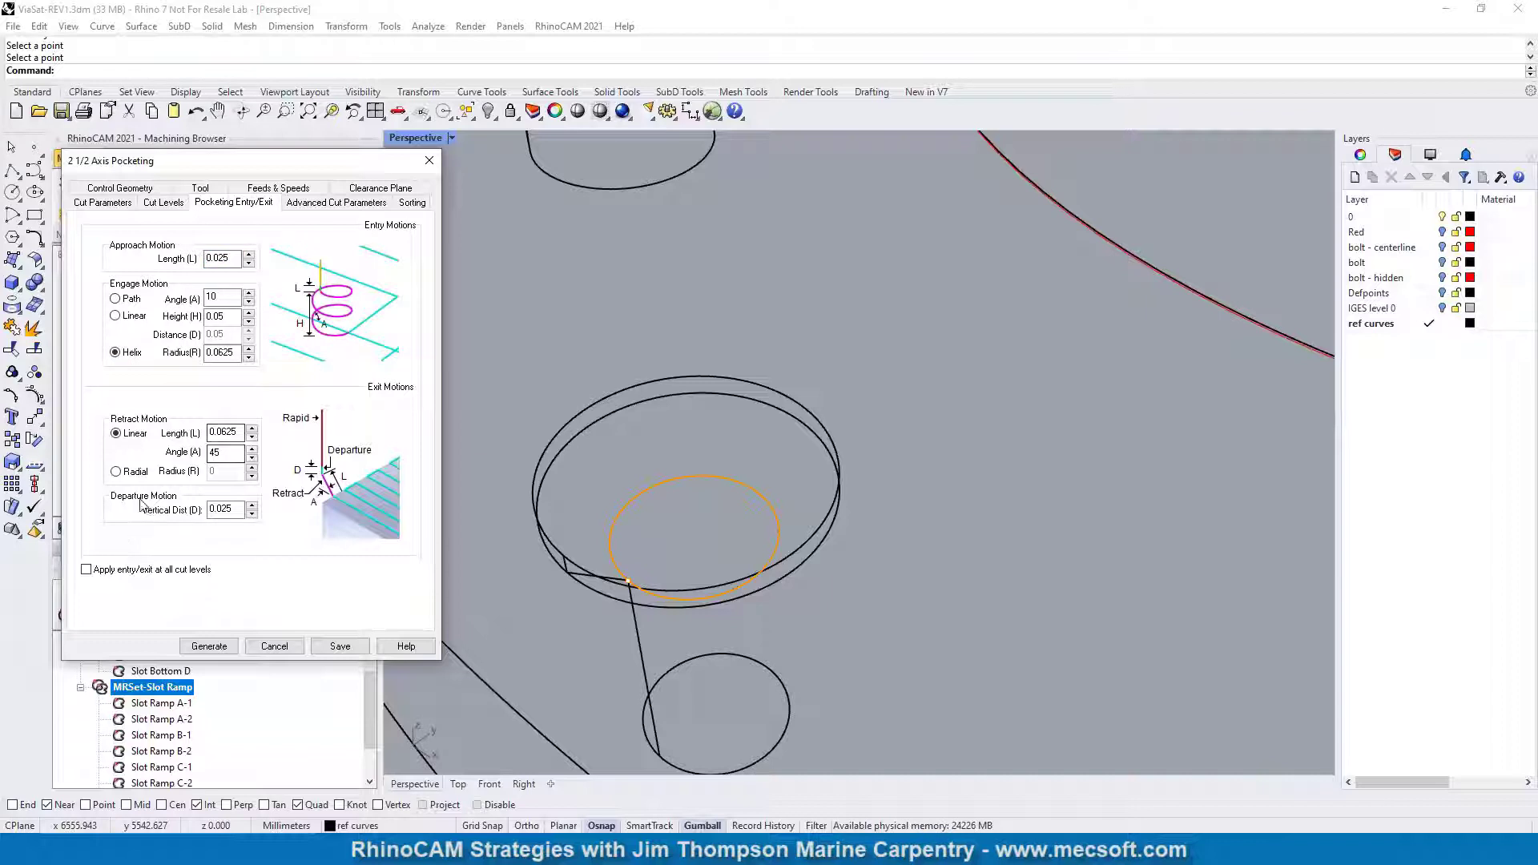
{"action": "left_click", "coordinate": [335, 203]}
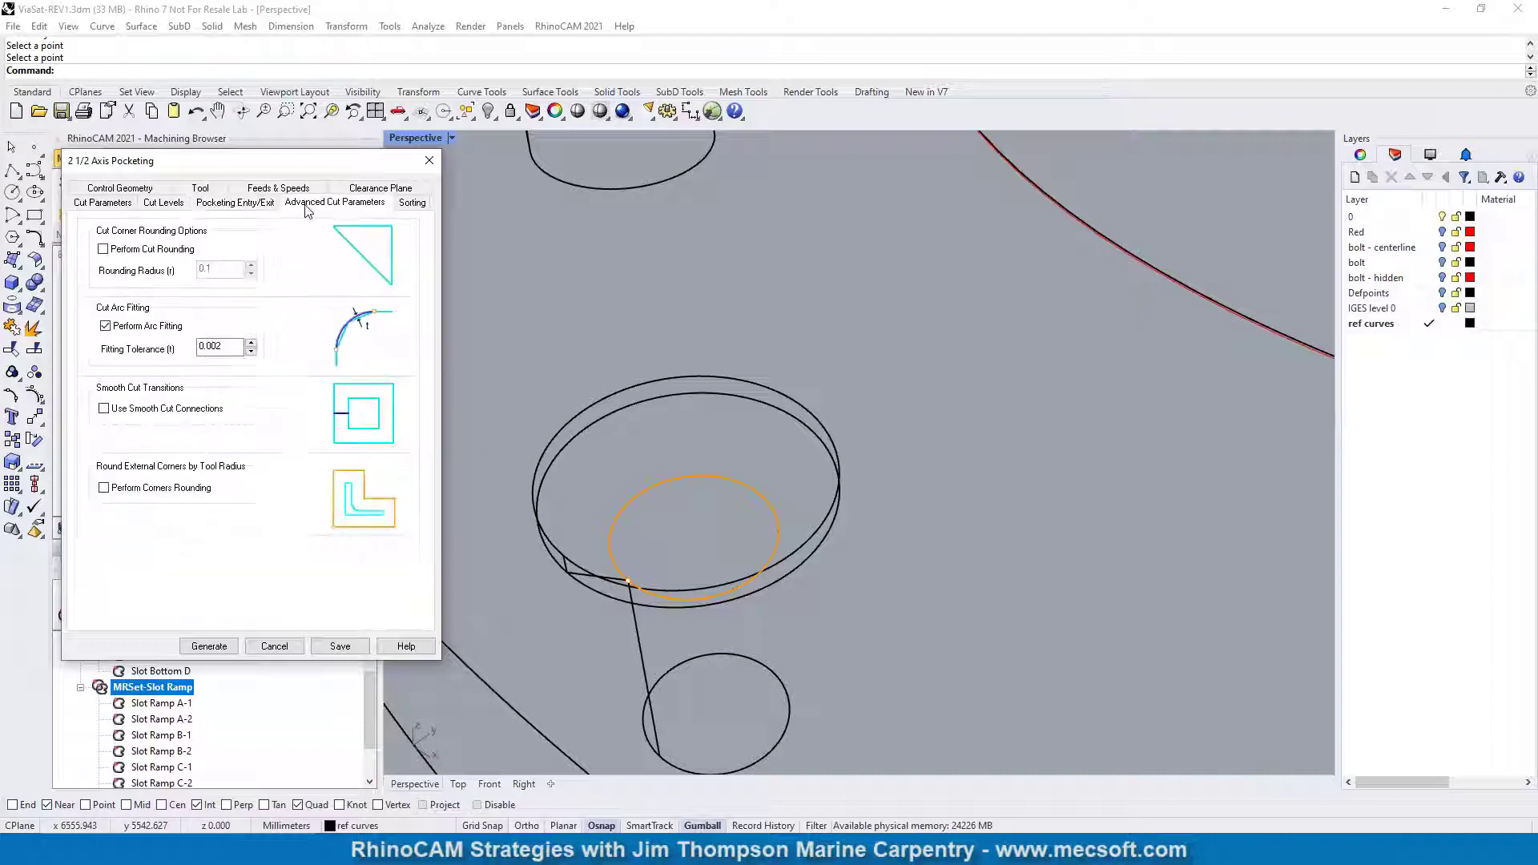
{"action": "left_click", "coordinate": [101, 202]}
{"action": "double_click", "coordinate": [186, 251]}
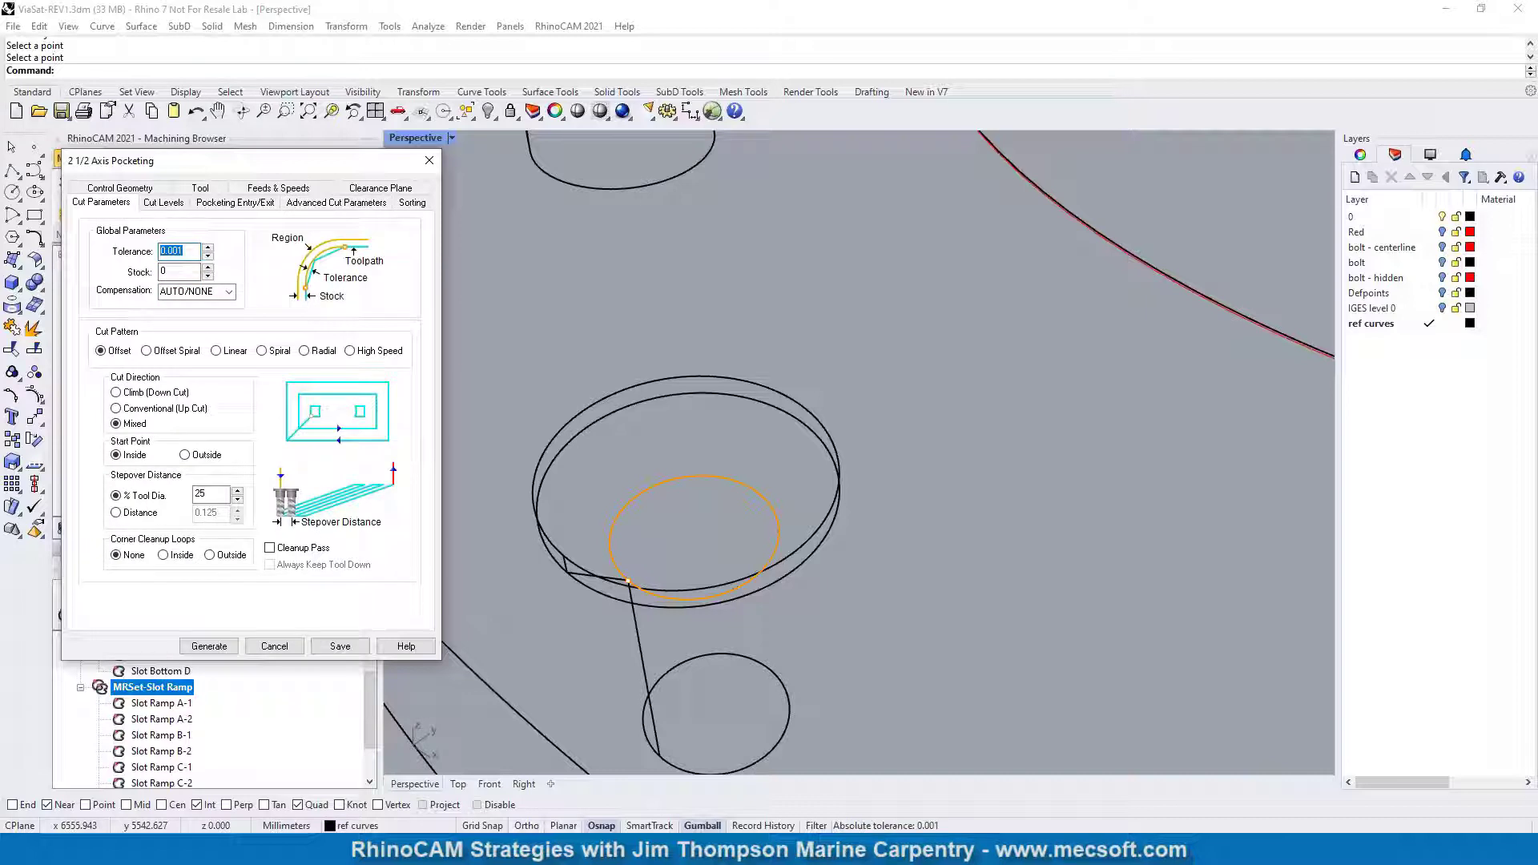
{"action": "type", "text": "0.01"}
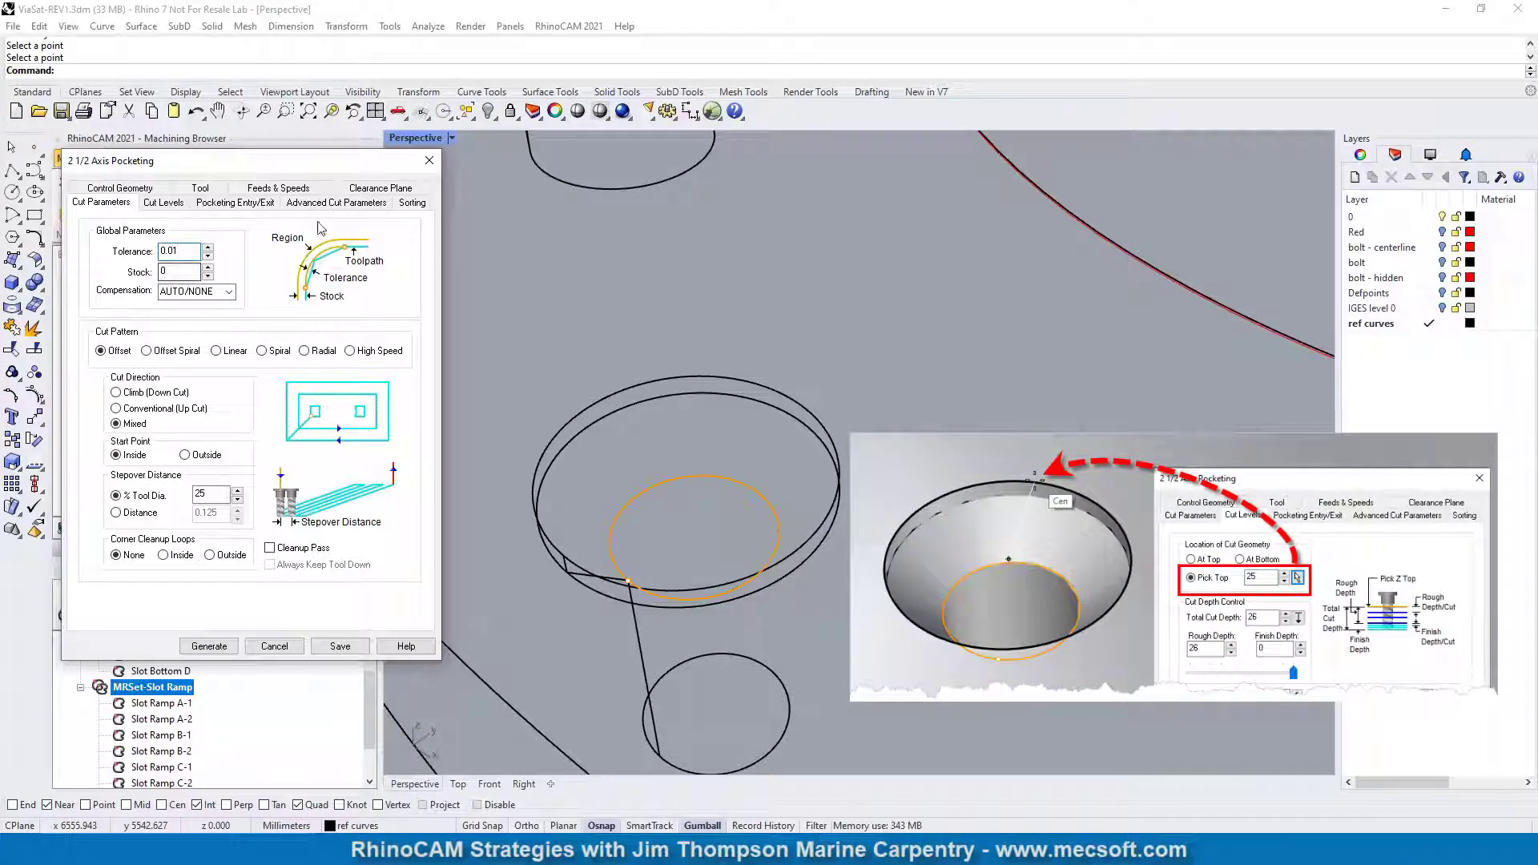
Set the pocketing operation's arc fitting tolerance to 0.02 and generate its toolpath.
{"action": "left_click", "coordinate": [333, 203]}
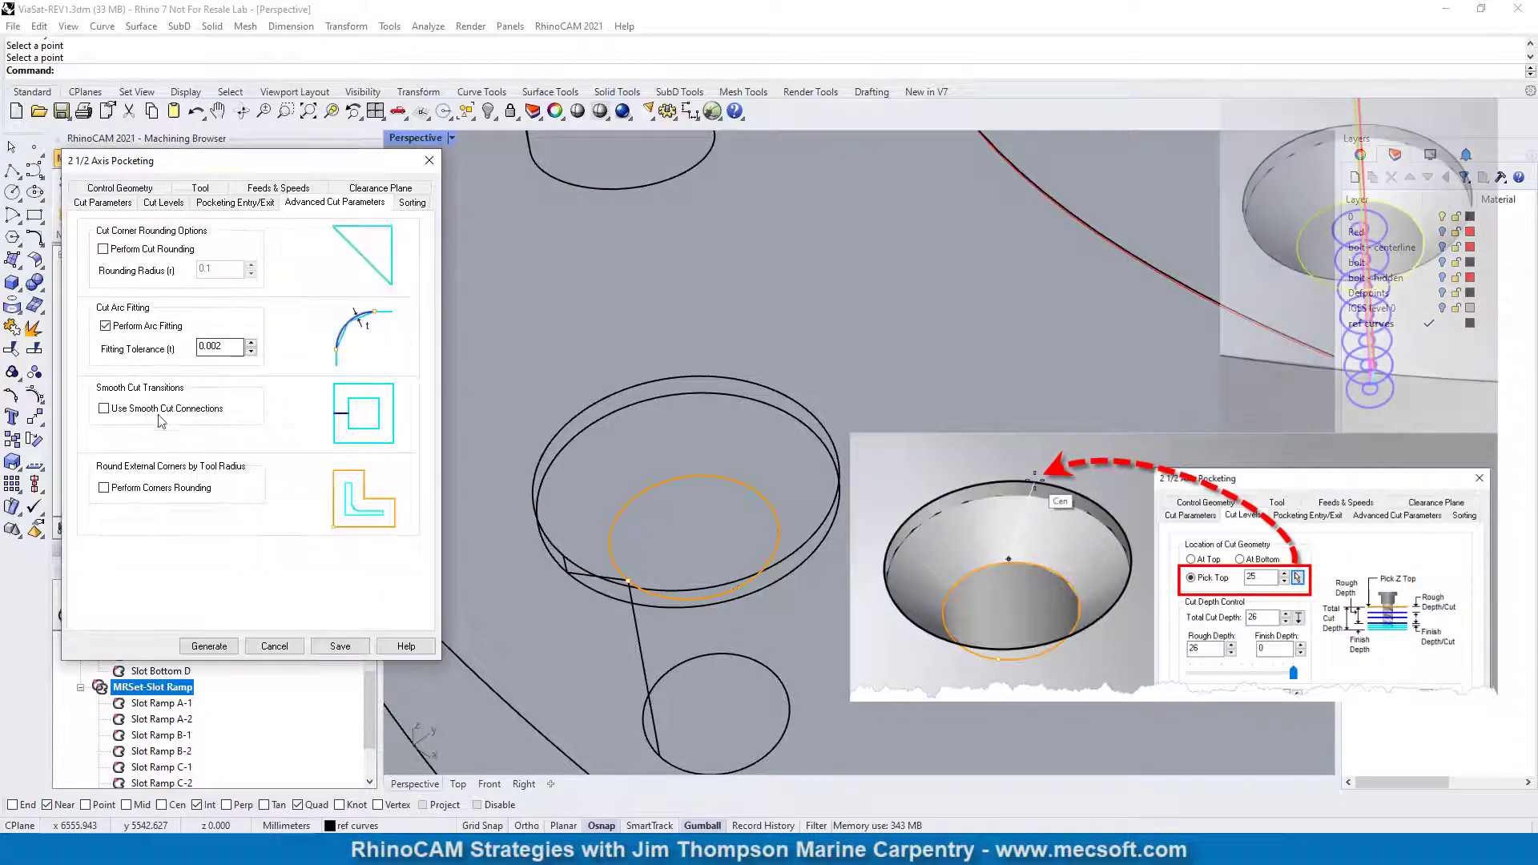
{"action": "double_click", "coordinate": [232, 348]}
{"action": "type", "text": "0"}
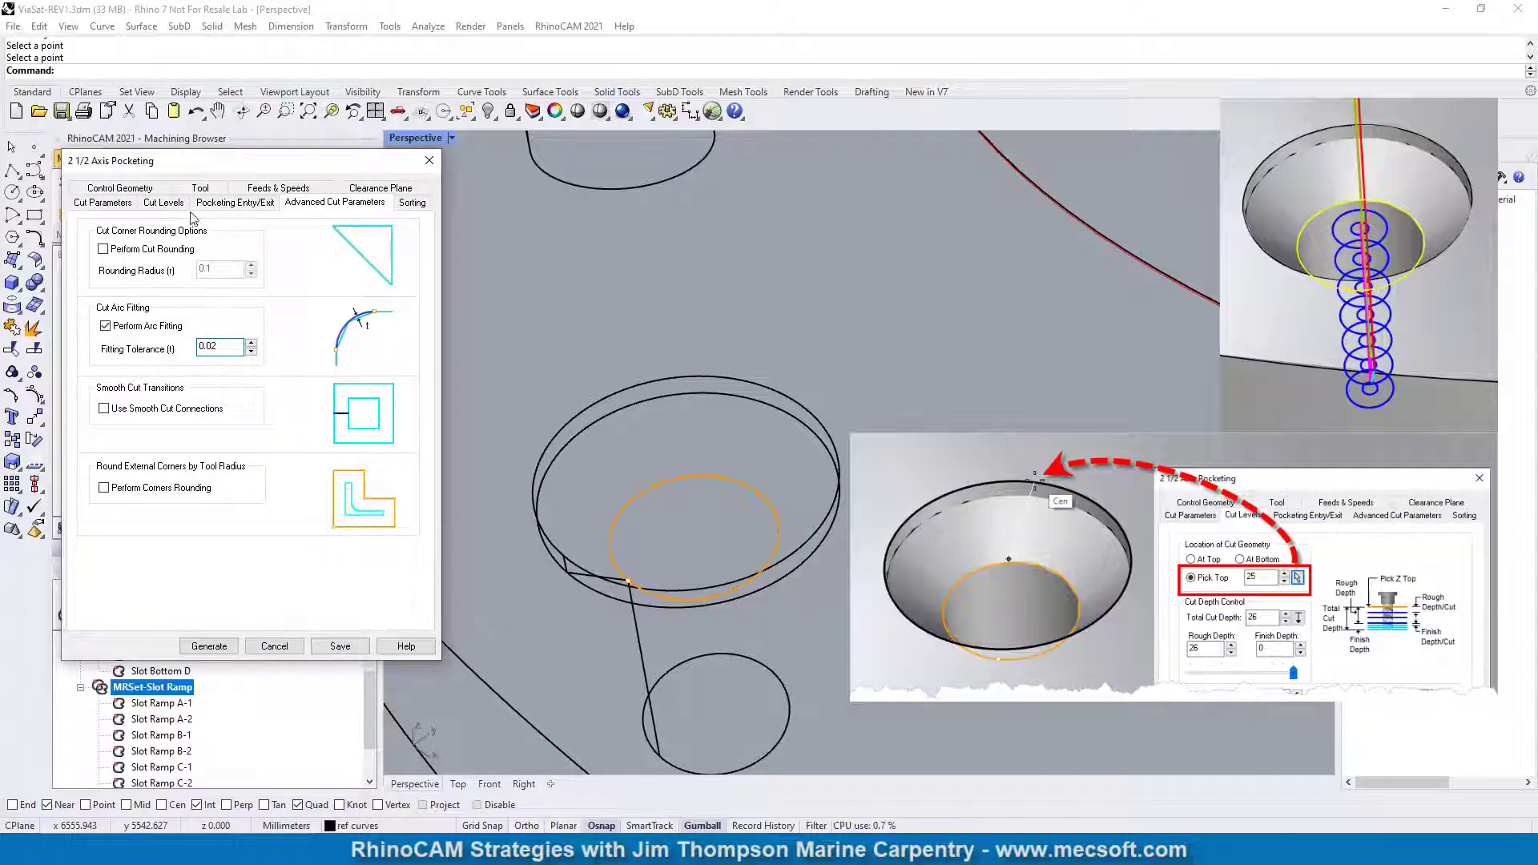
{"action": "left_click", "coordinate": [209, 645]}
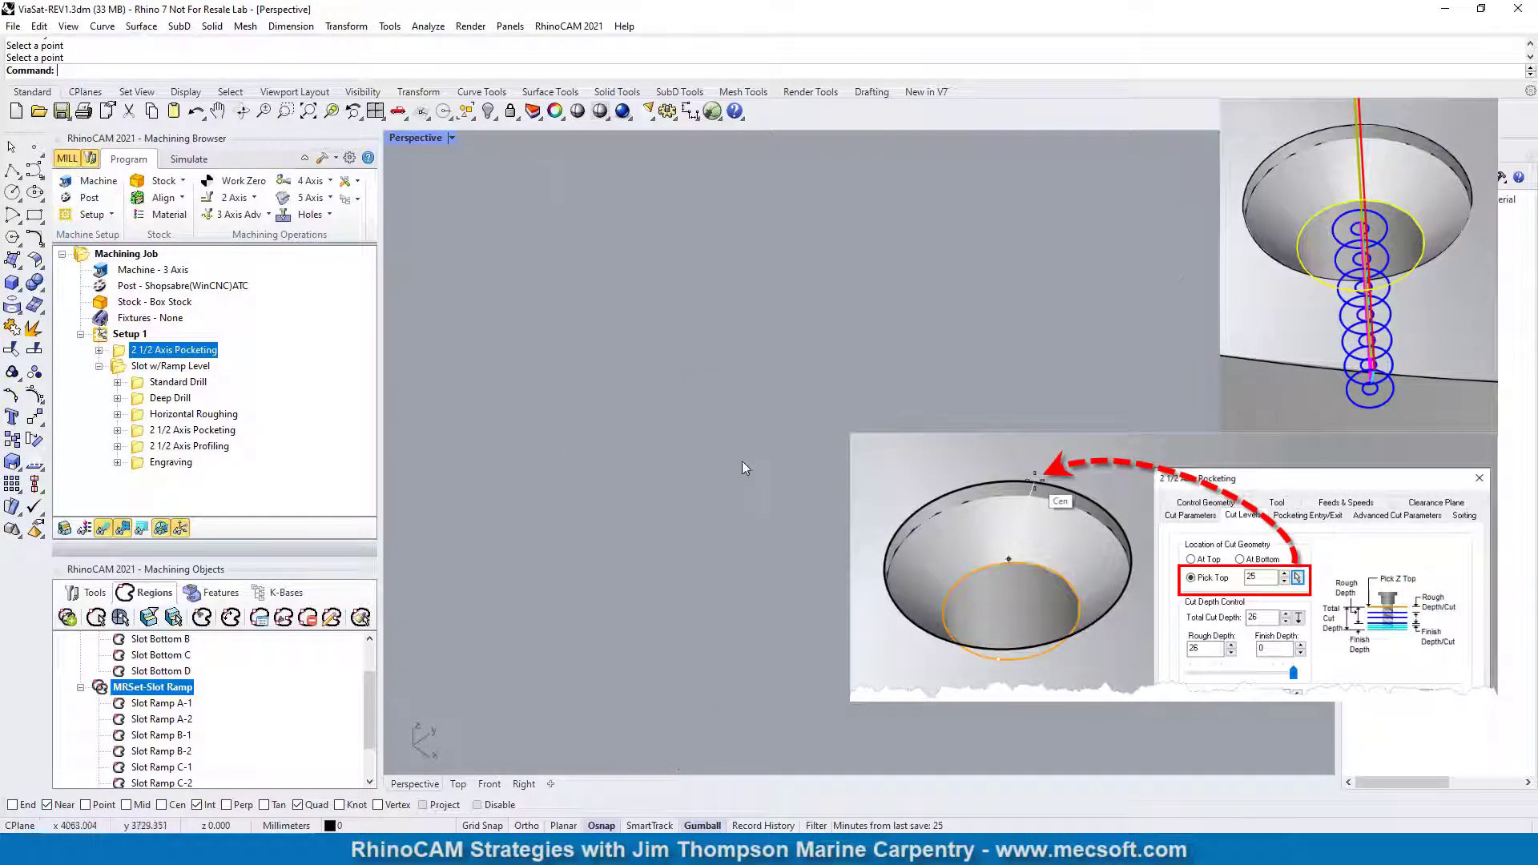
Set the bore pocketing operation's rough depth per cut to 4 and regenerate its toolpath.
{"action": "scroll", "coordinate": [742, 457], "scroll_direction": "up", "scroll_amount": 5}
{"action": "scroll", "coordinate": [674, 421], "scroll_direction": "down", "scroll_amount": 4}
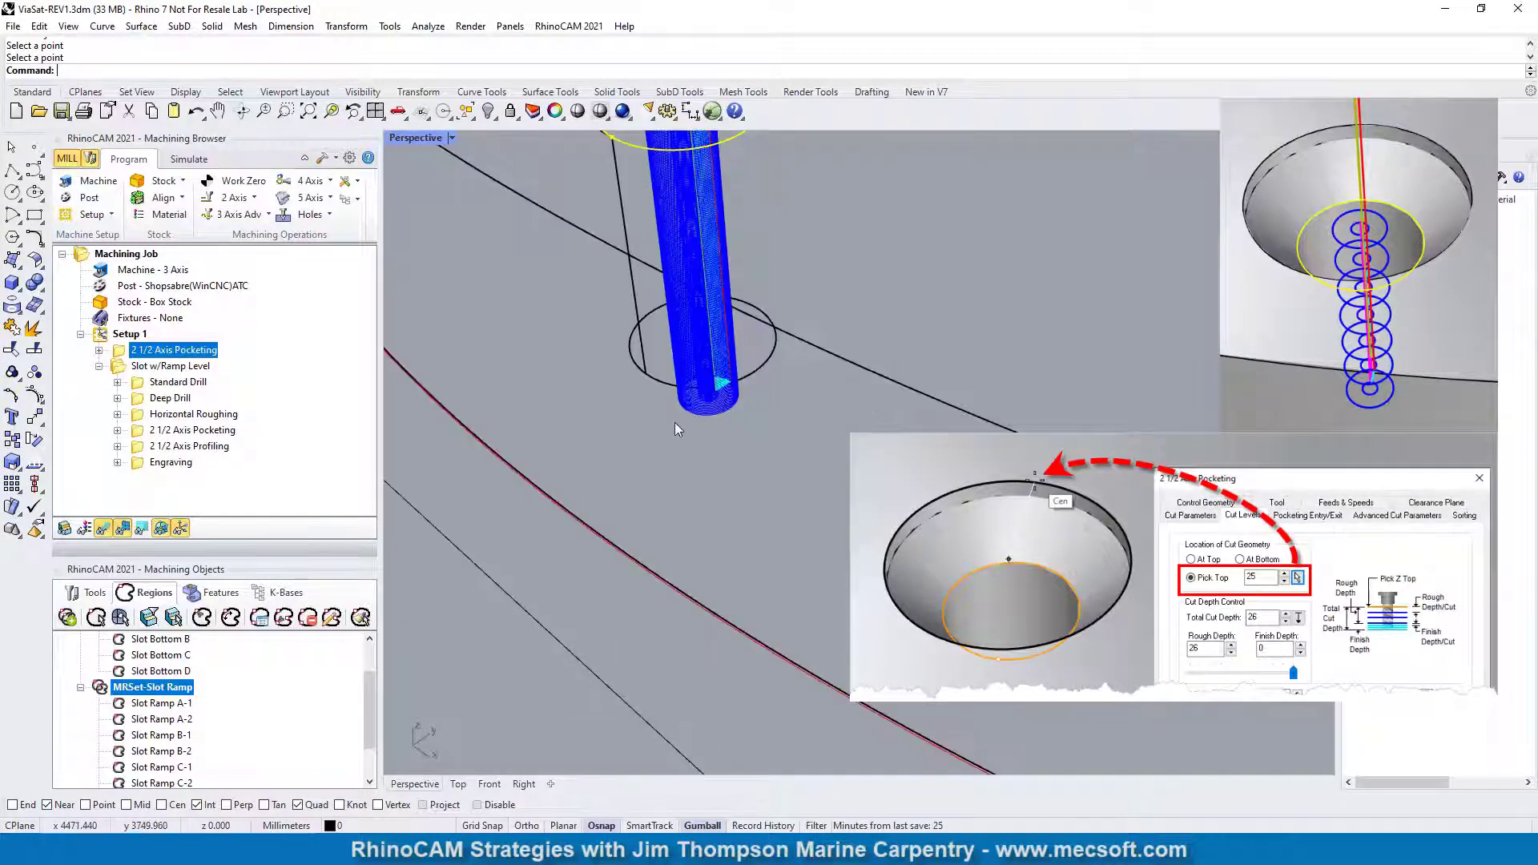
{"action": "scroll", "coordinate": [786, 451], "scroll_direction": "down", "scroll_amount": 1}
{"action": "scroll", "coordinate": [748, 275], "scroll_direction": "up", "scroll_amount": 2}
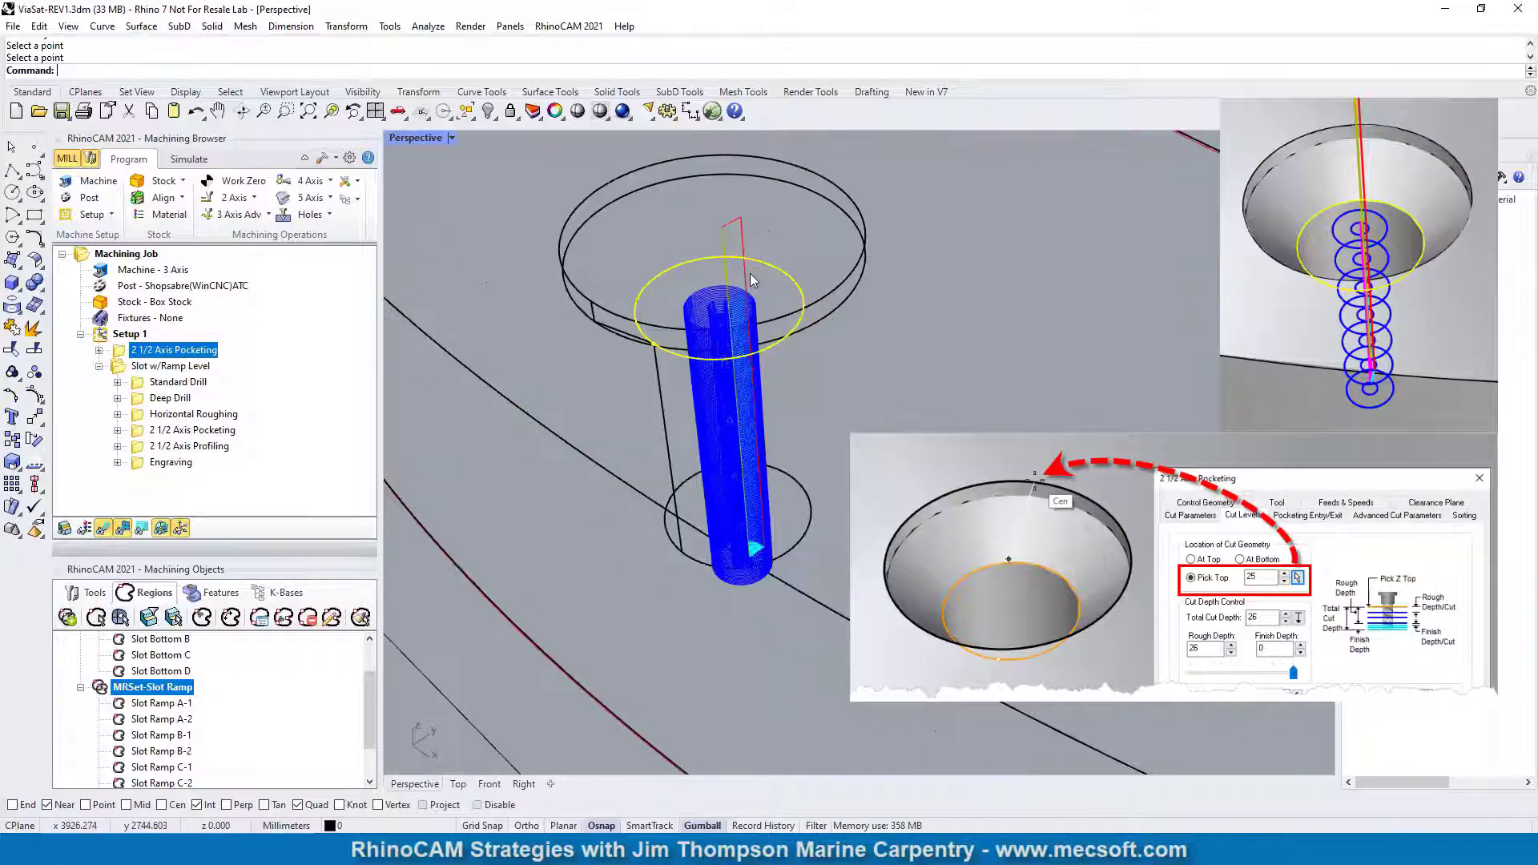
{"action": "scroll", "coordinate": [739, 306], "scroll_direction": "up", "scroll_amount": 5}
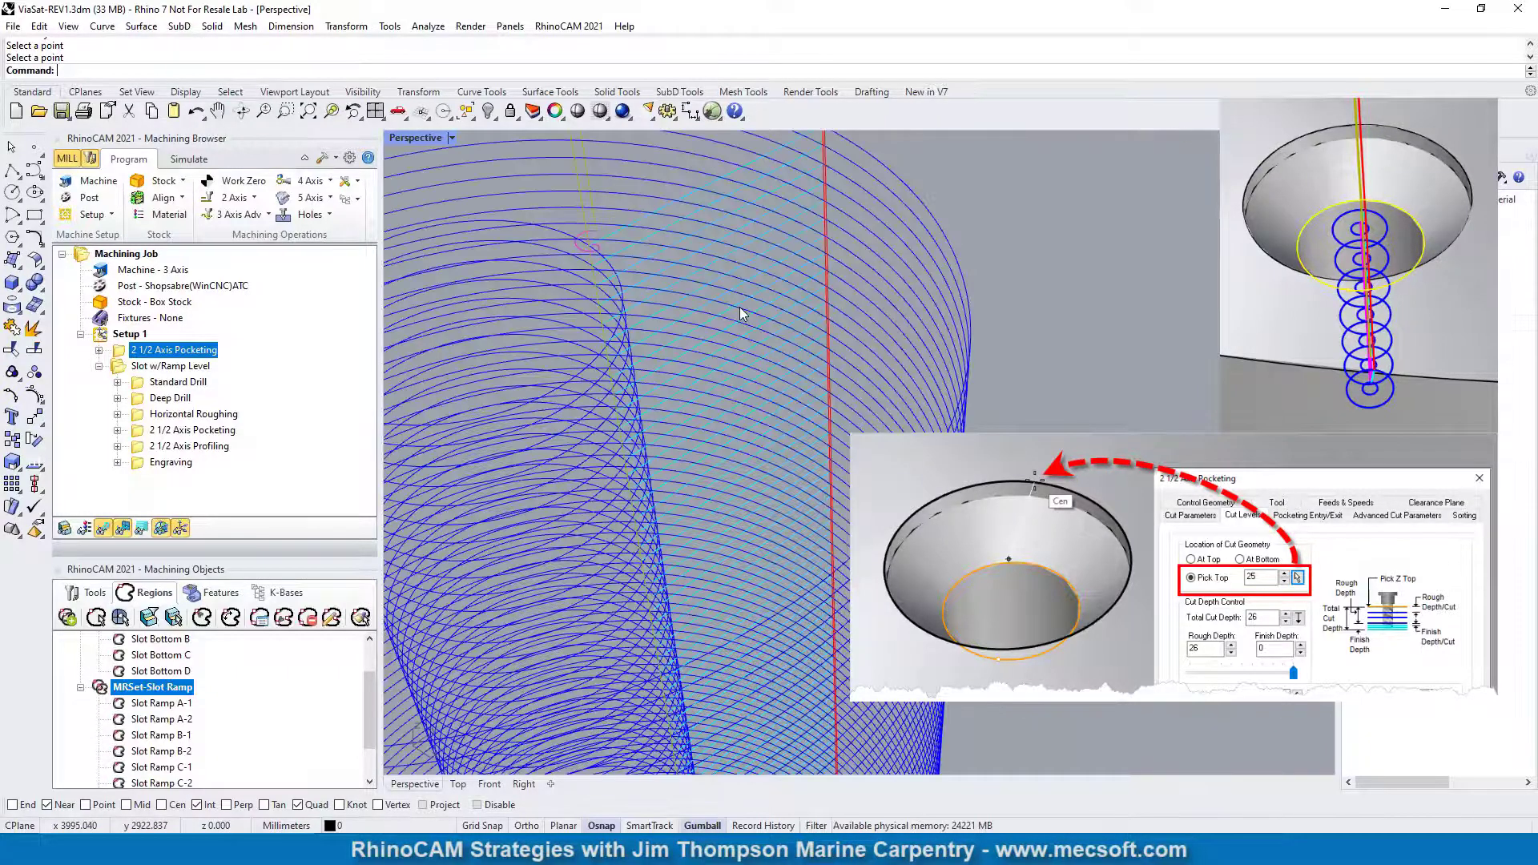
{"action": "scroll", "coordinate": [739, 306], "scroll_direction": "down", "scroll_amount": 5}
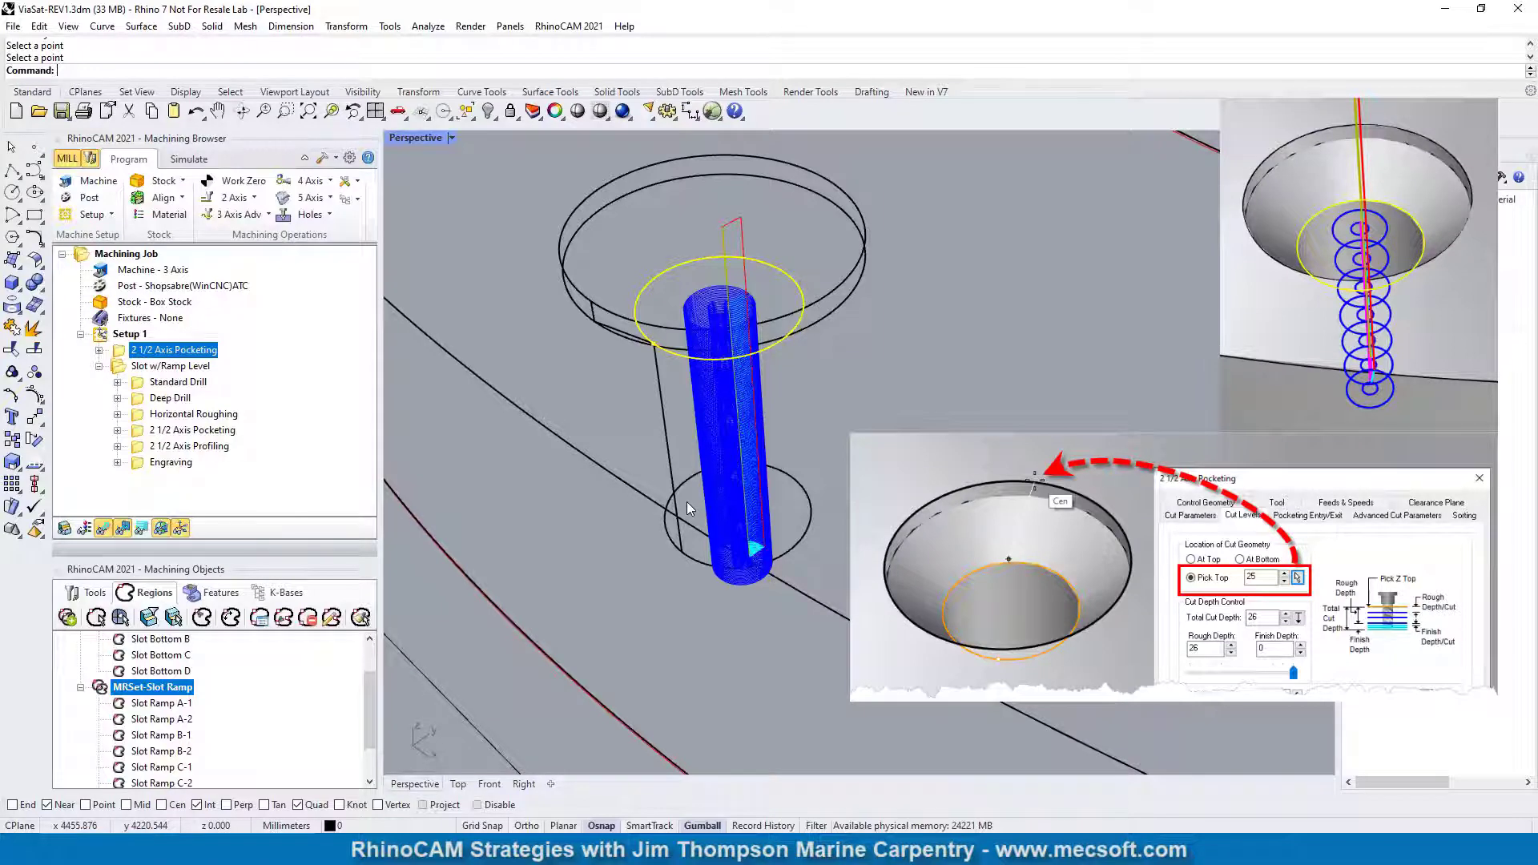
{"action": "double_click", "coordinate": [122, 356]}
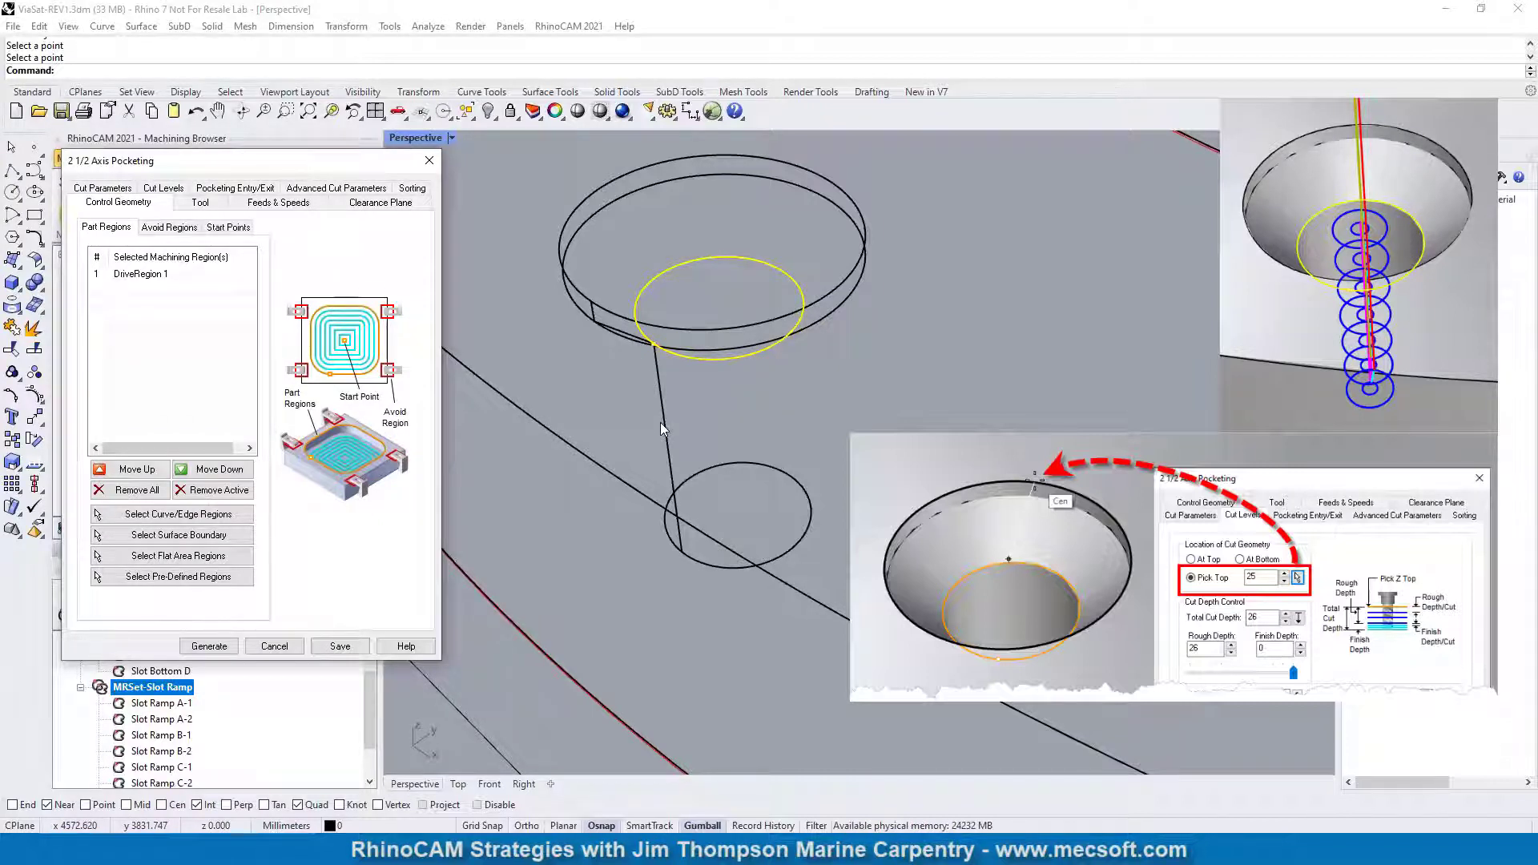
{"action": "left_click", "coordinate": [164, 188]}
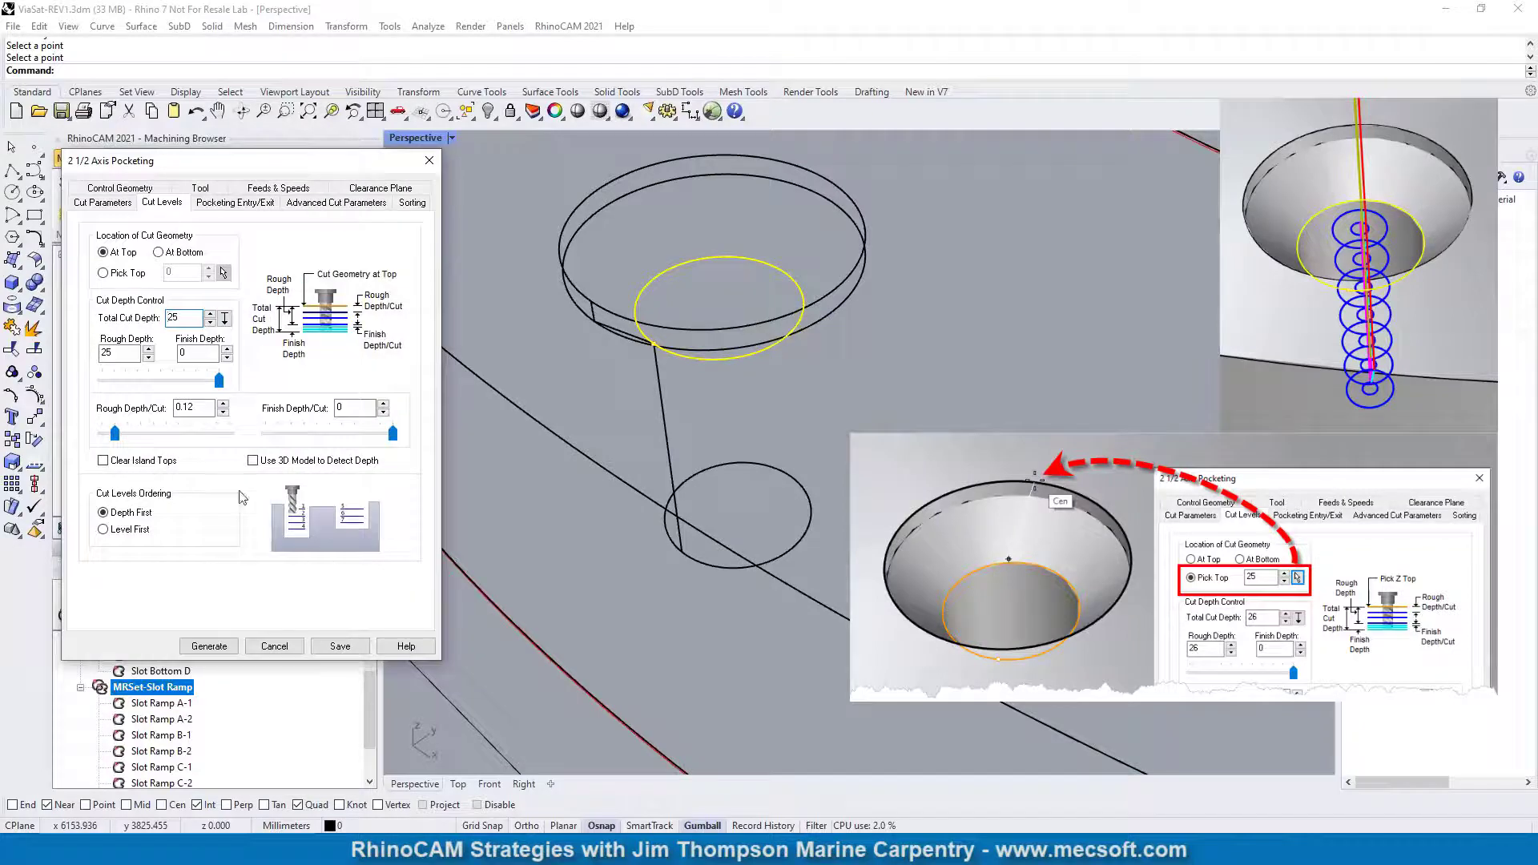
{"action": "double_click", "coordinate": [204, 406]}
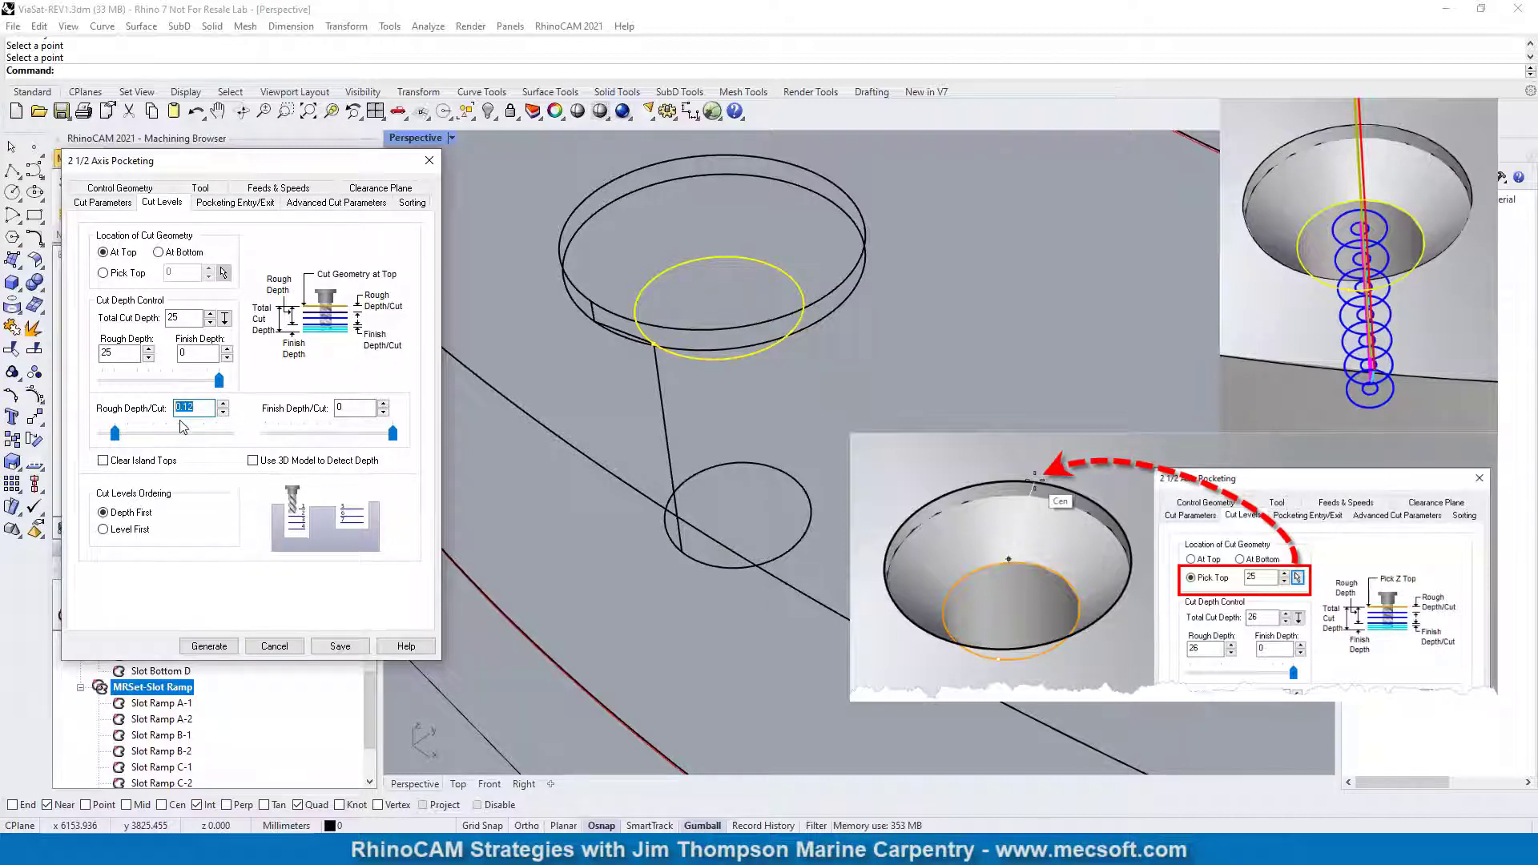
{"action": "type", "text": "4"}
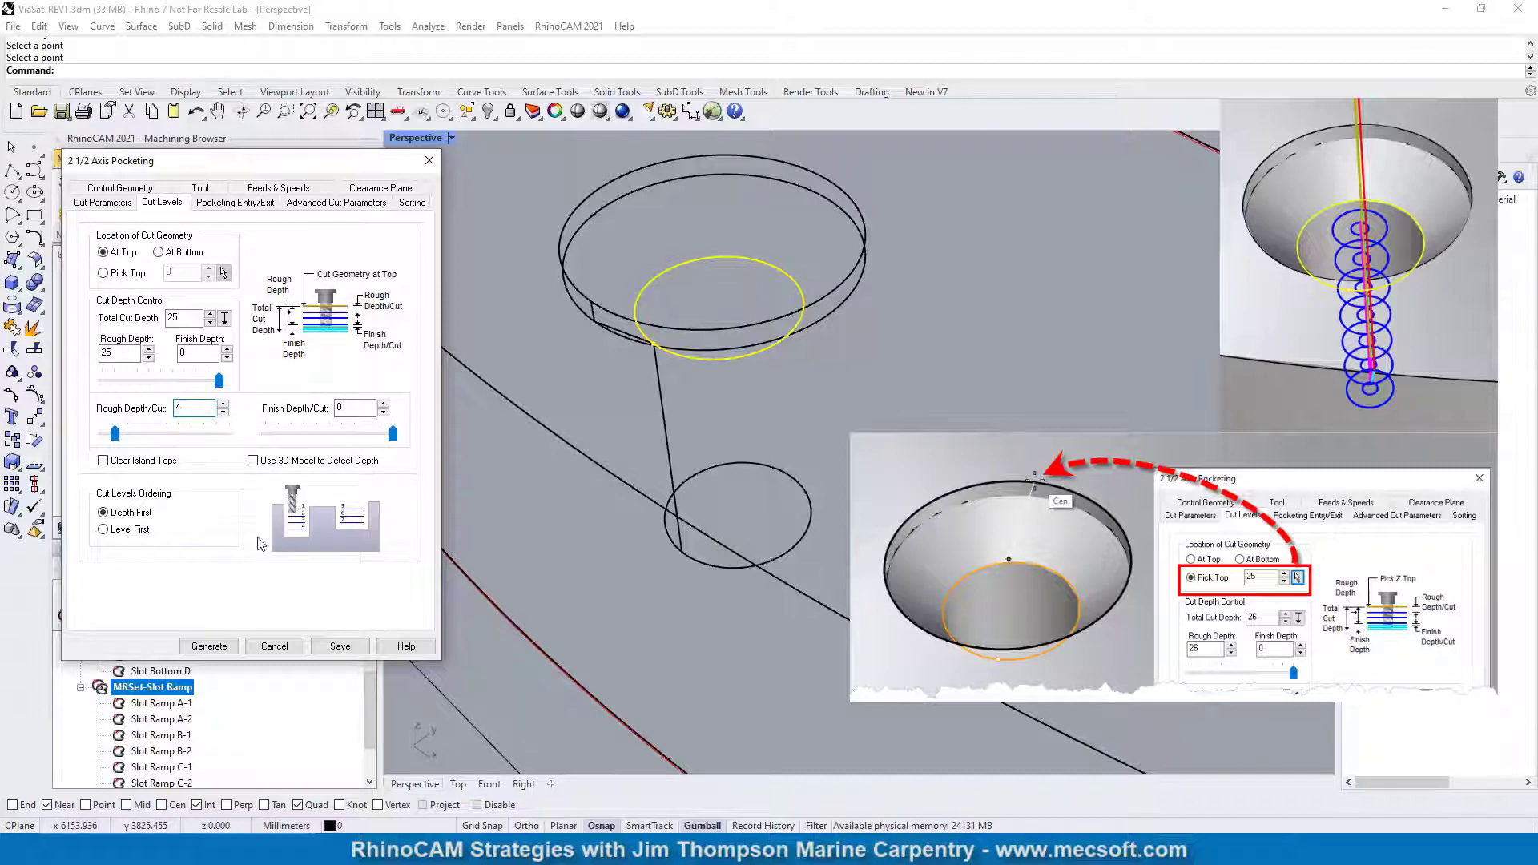
{"action": "left_click", "coordinate": [209, 646]}
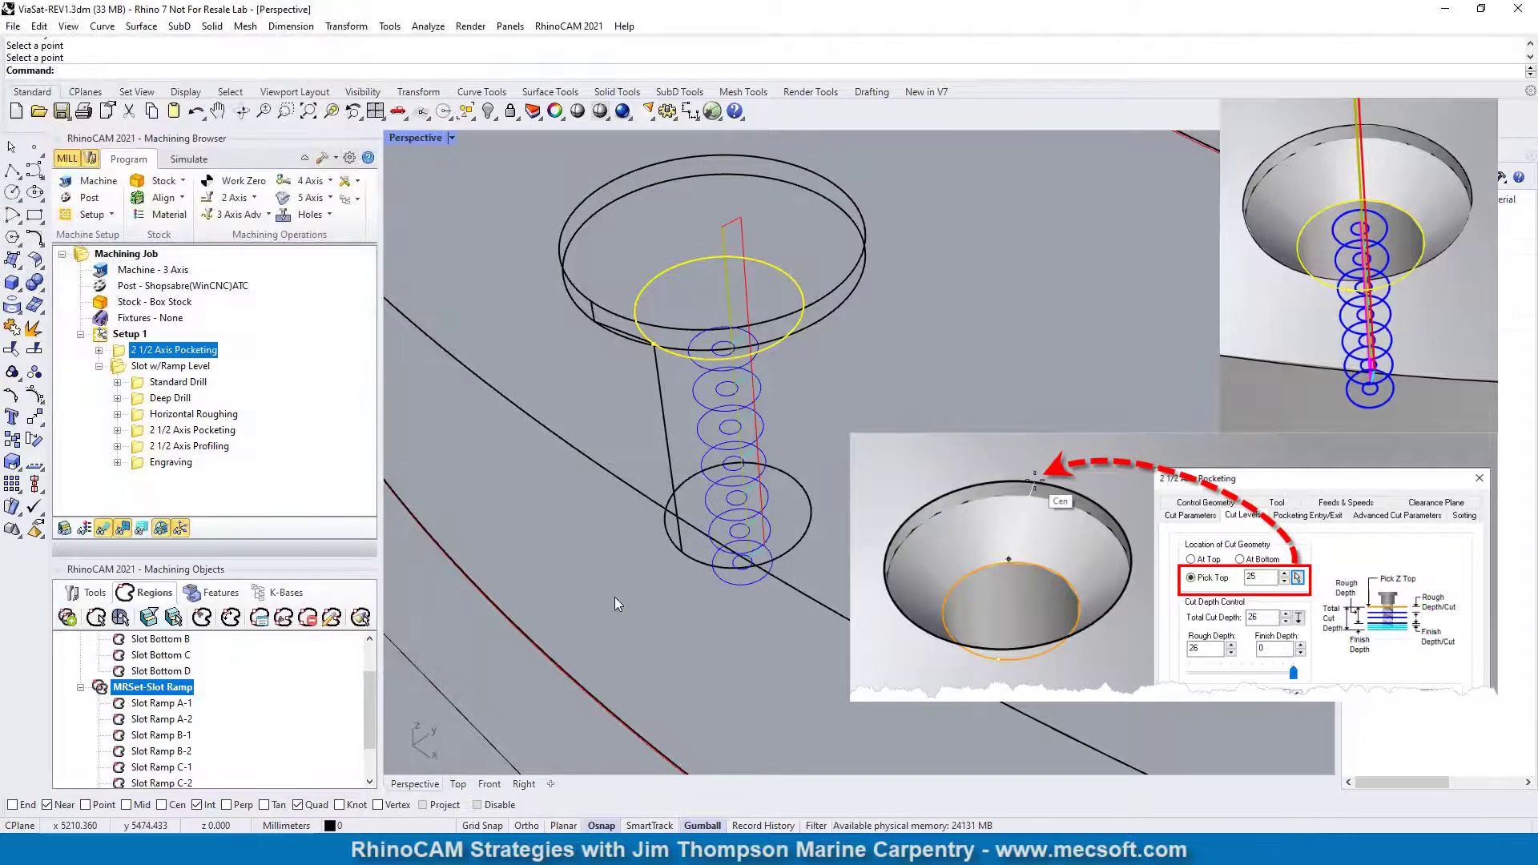
{"action": "mouse_move", "coordinate": [749, 628]}
{"action": "right_mouse_down"}
{"action": "mouse_move", "coordinate": [705, 448]}
{"action": "mouse_move", "coordinate": [750, 627]}
{"action": "right_mouse_up"}
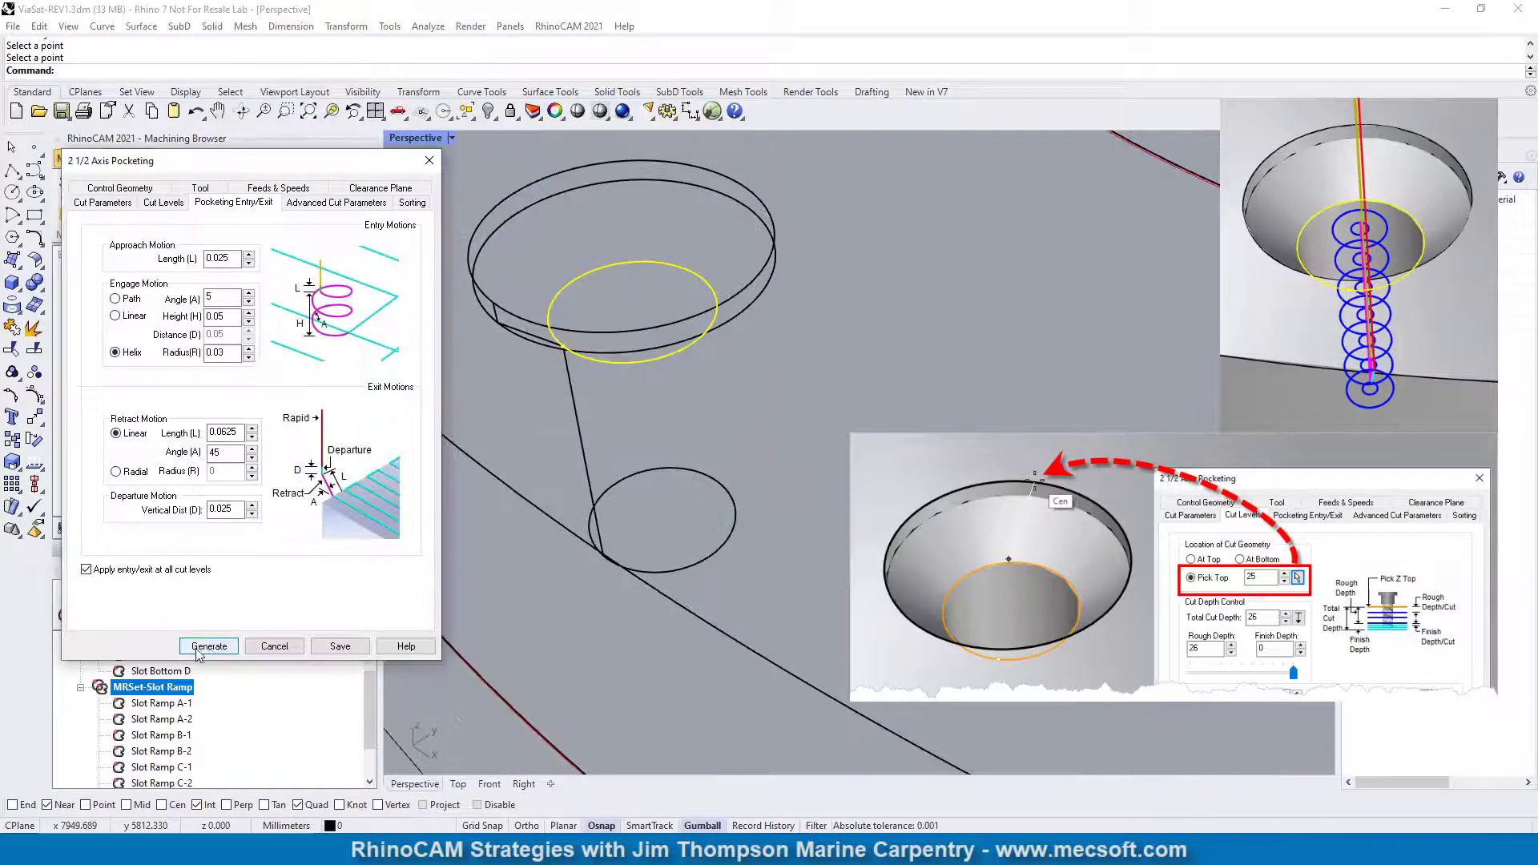
{"action": "left_click", "coordinate": [209, 646]}
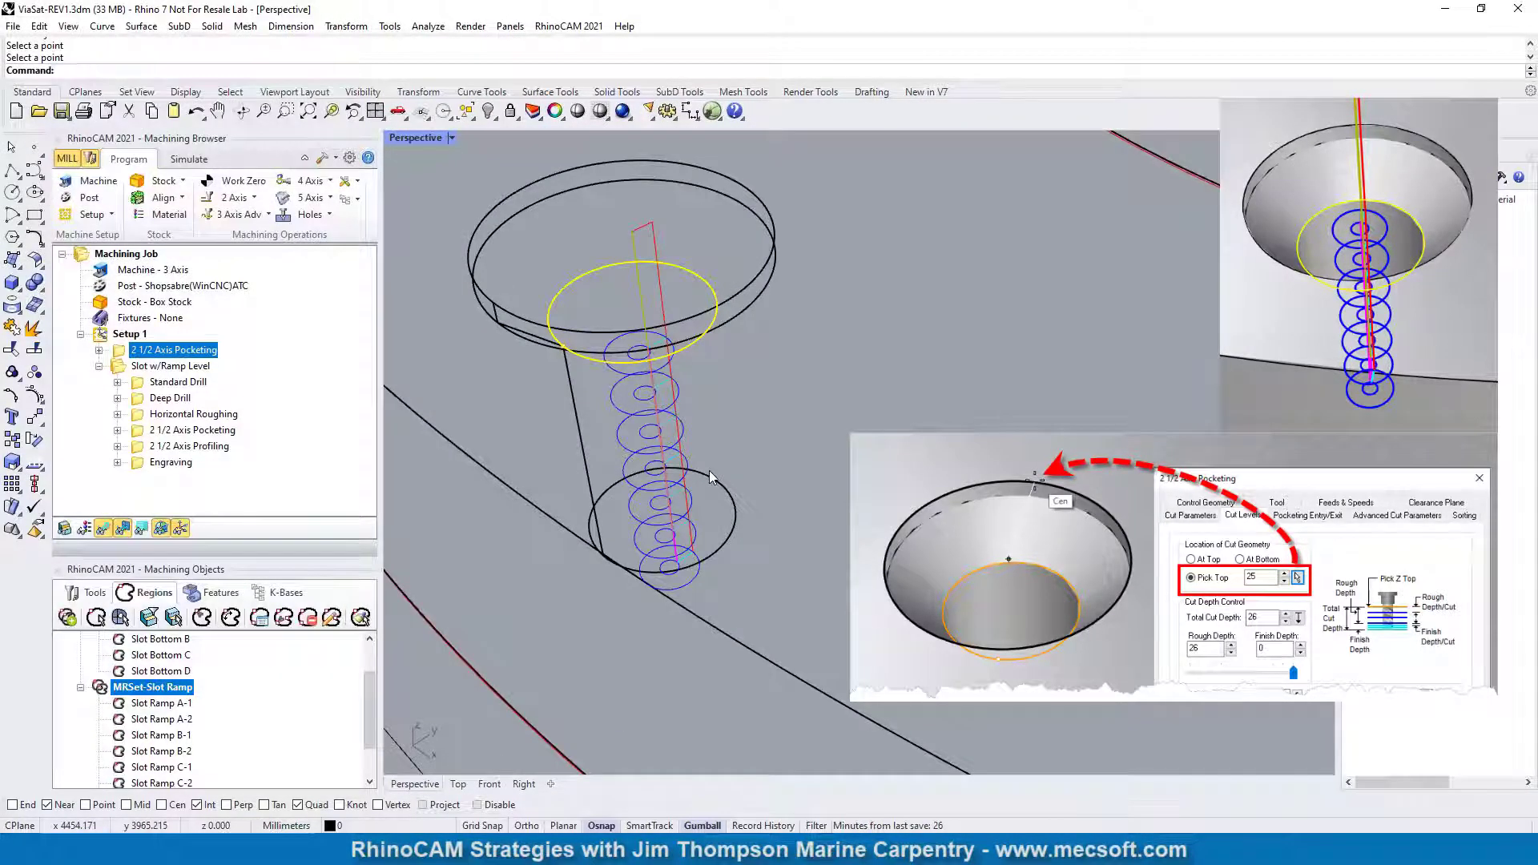
Turn off simulation by moves and simulate the bore pocketing operation's material removal.
{"action": "left_click", "coordinate": [193, 160]}
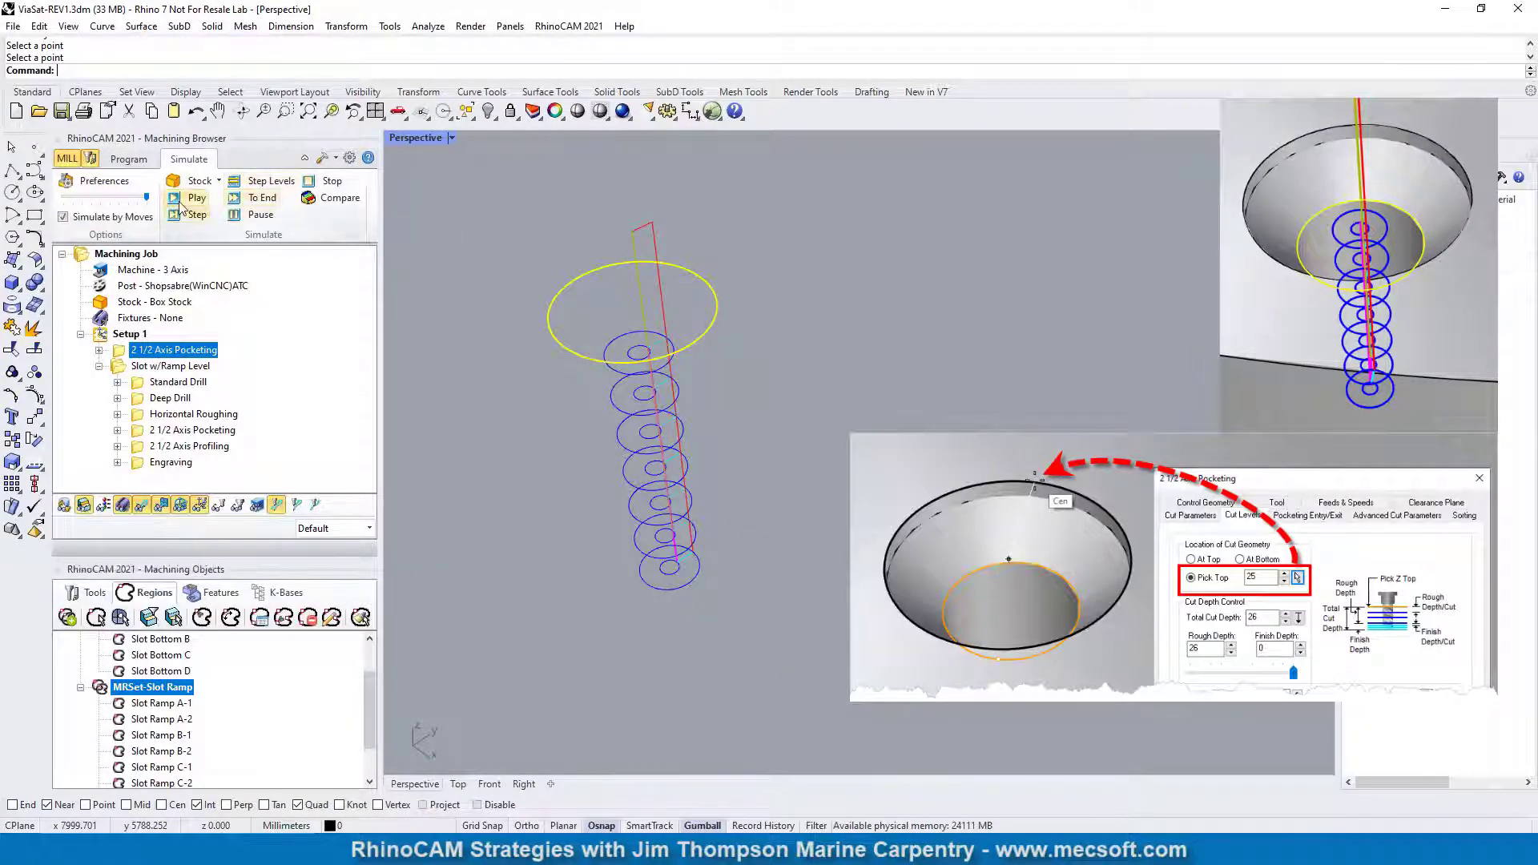
{"action": "left_click", "coordinate": [63, 217]}
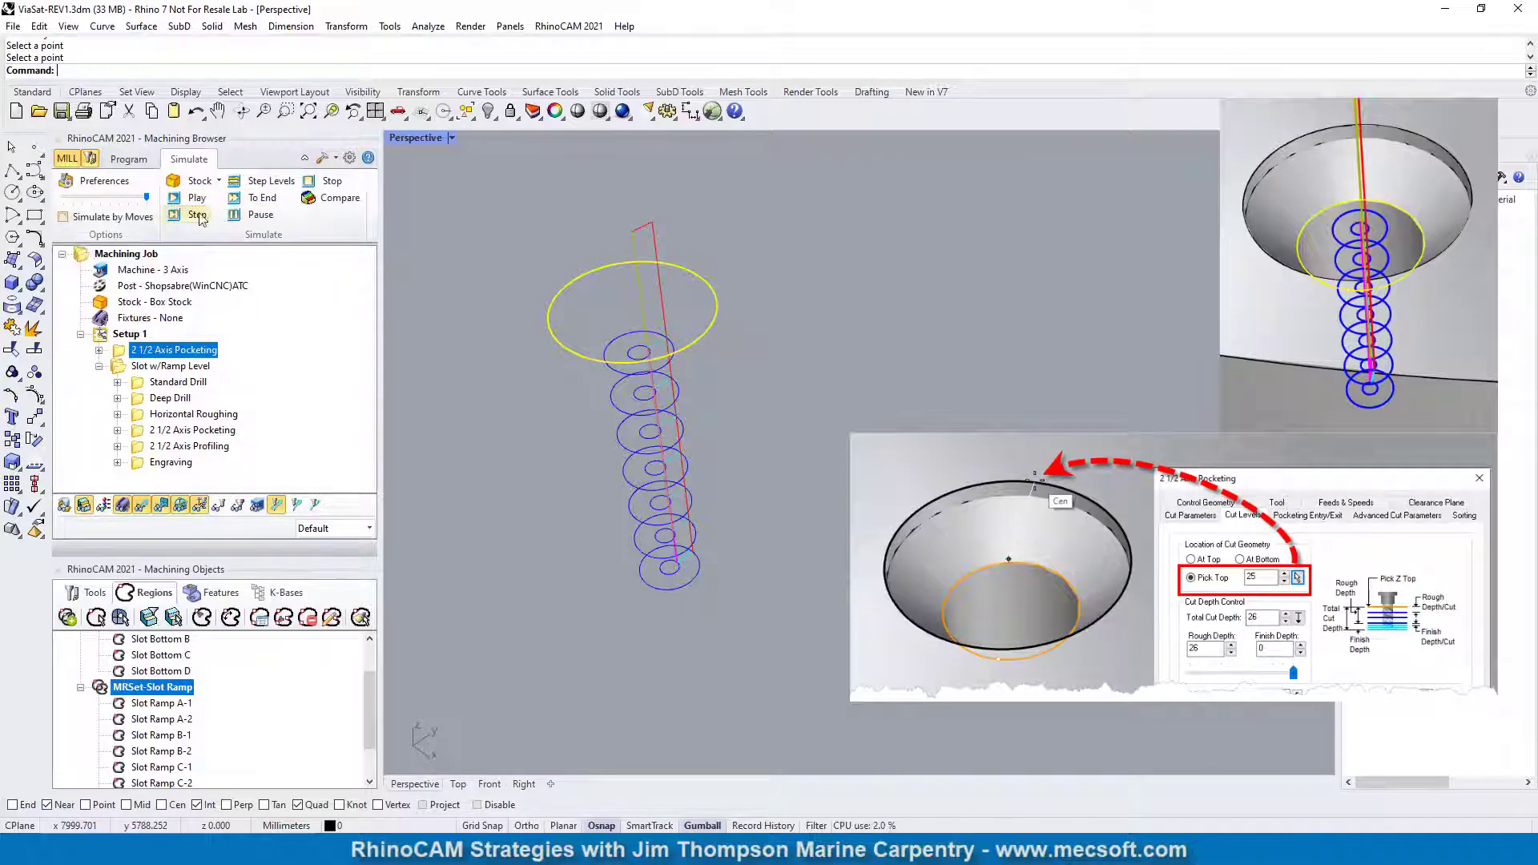
{"action": "left_click", "coordinate": [202, 206]}
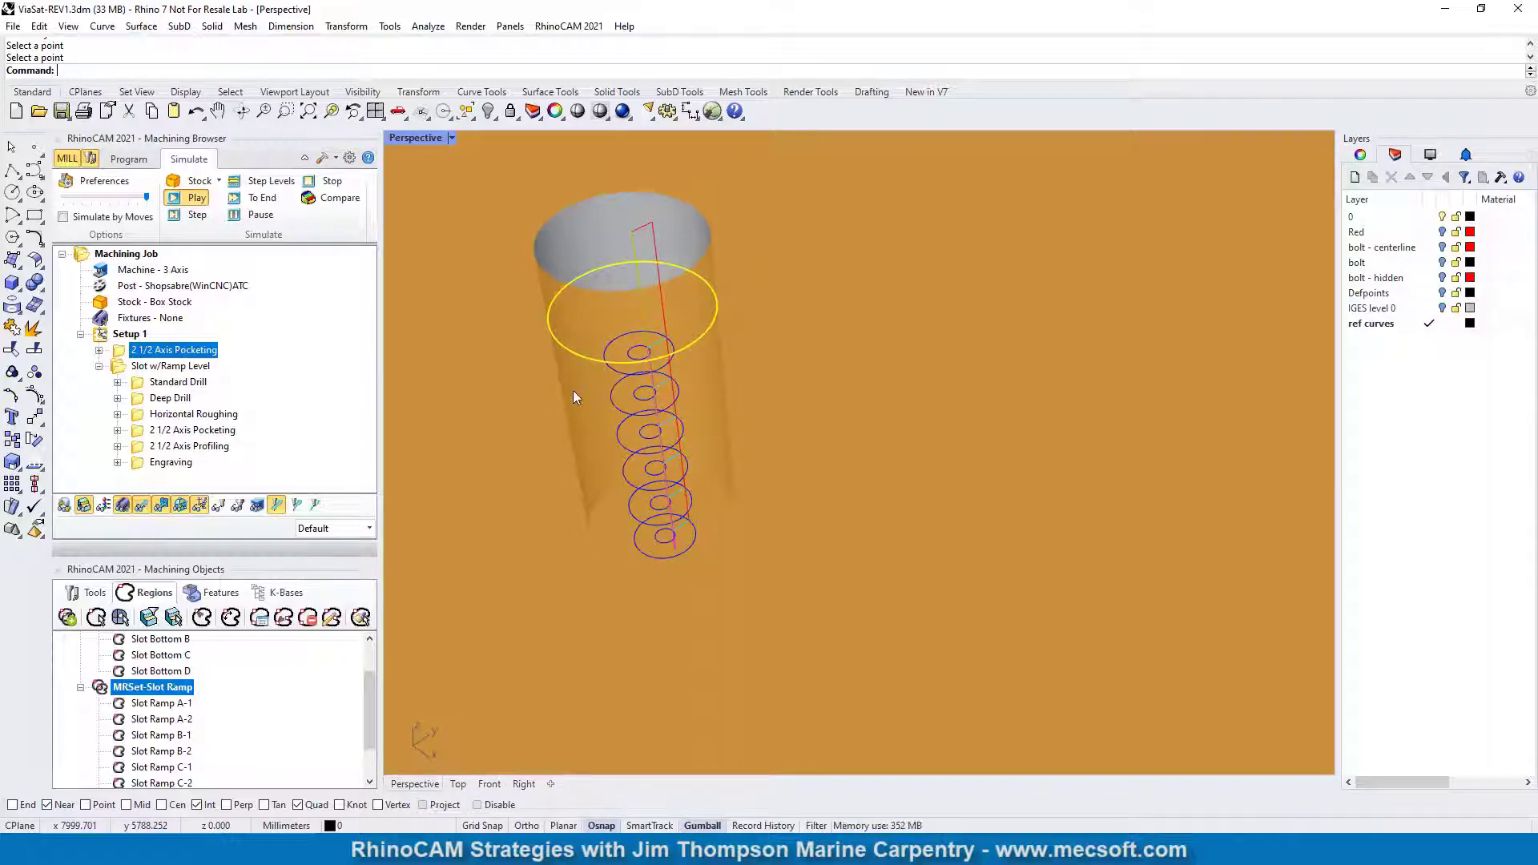
{"action": "right_click_drag", "start_coordinate": [574, 391], "coordinate": [609, 416]}
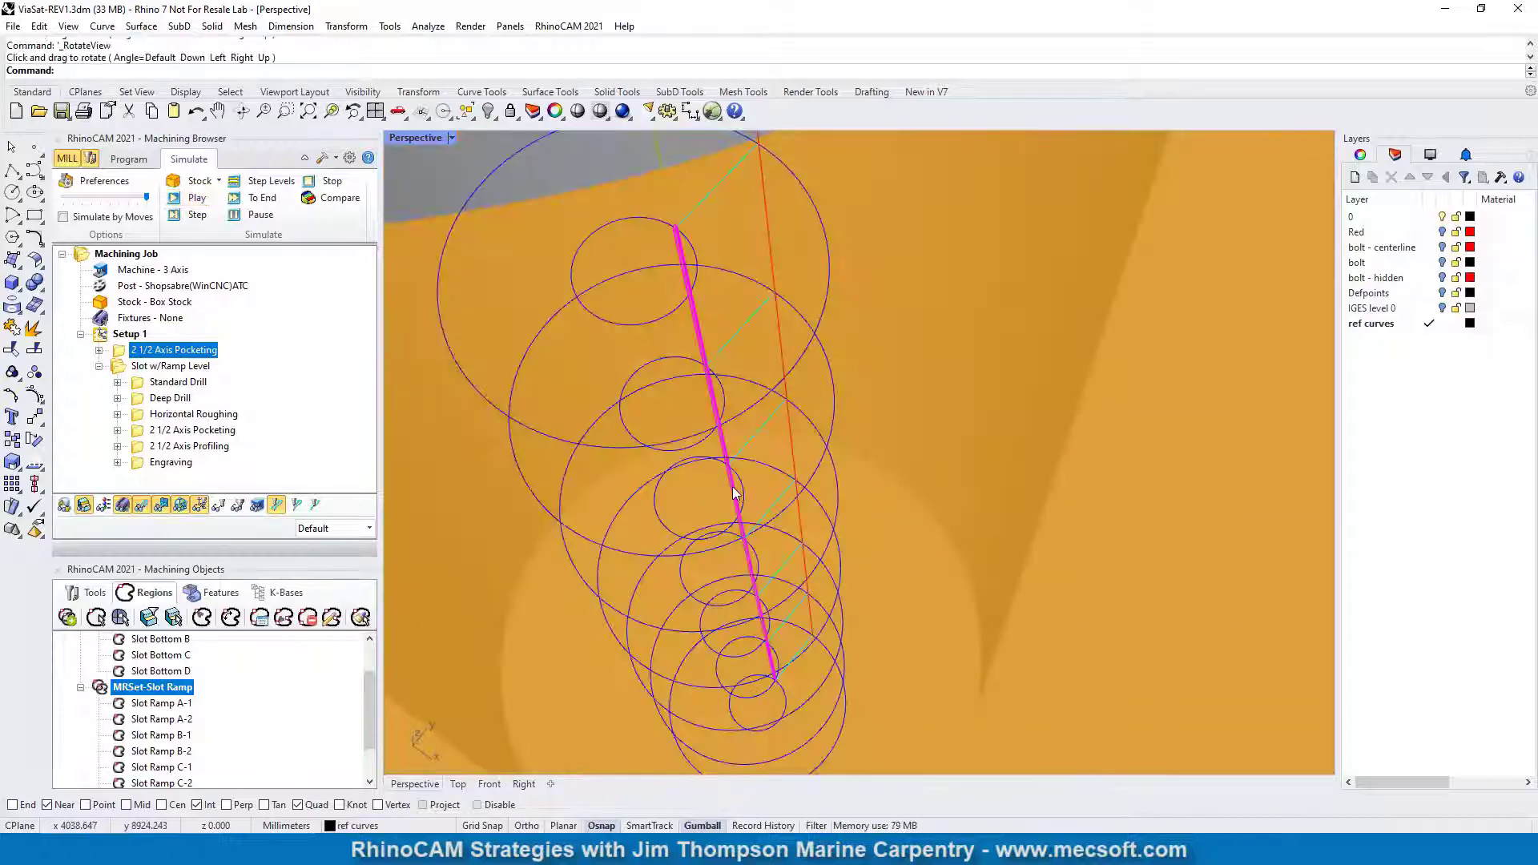
{"action": "left_click", "coordinate": [130, 160]}
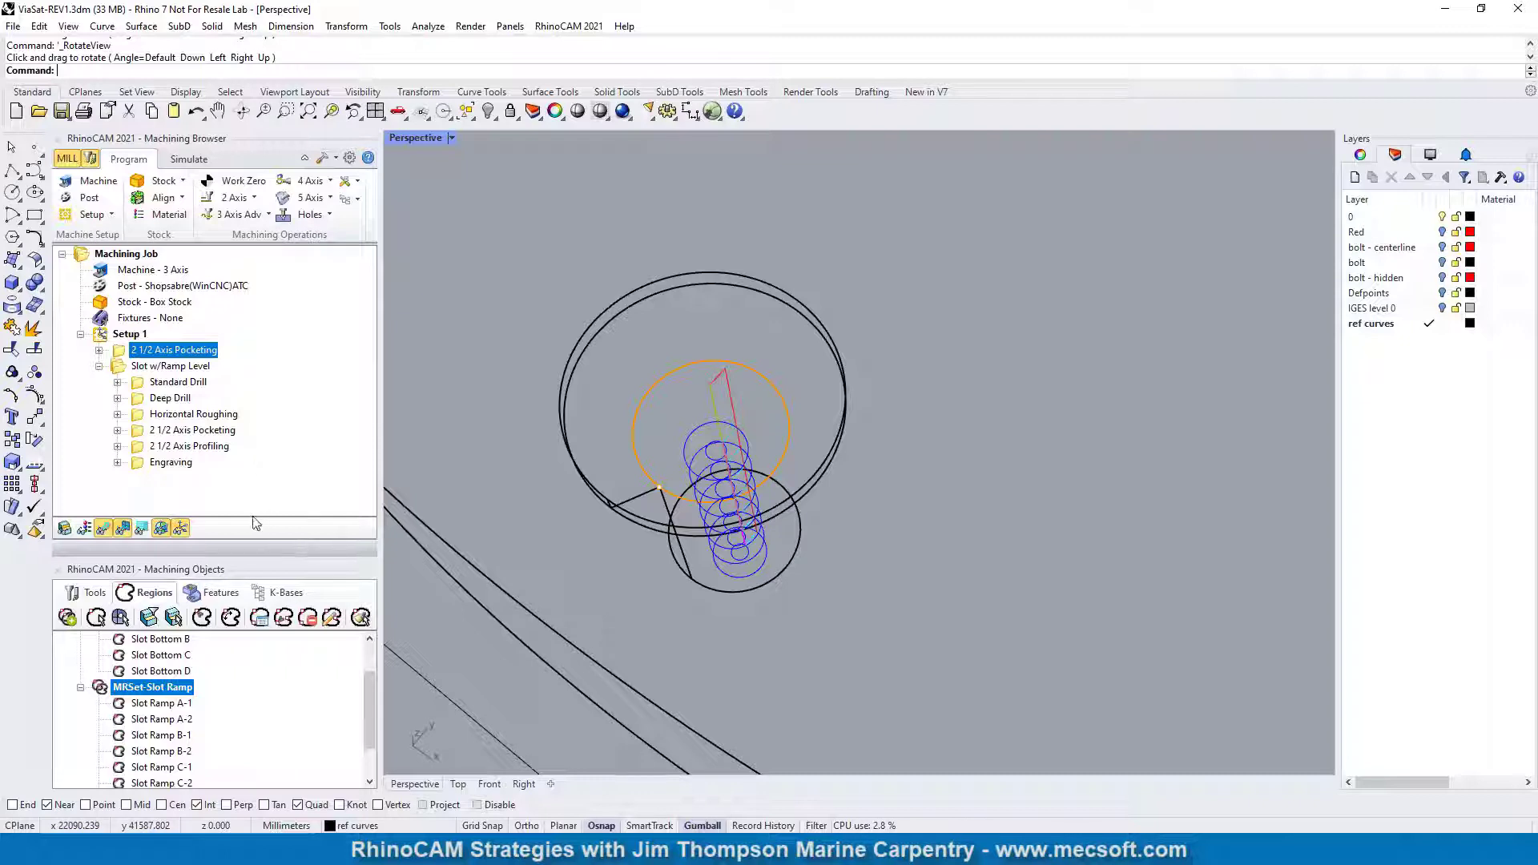
Create a second 2 1/2 Axis Pocketing operation with the lower of the two large rim circles as its part region.
{"action": "right_click", "coordinate": [192, 351]}
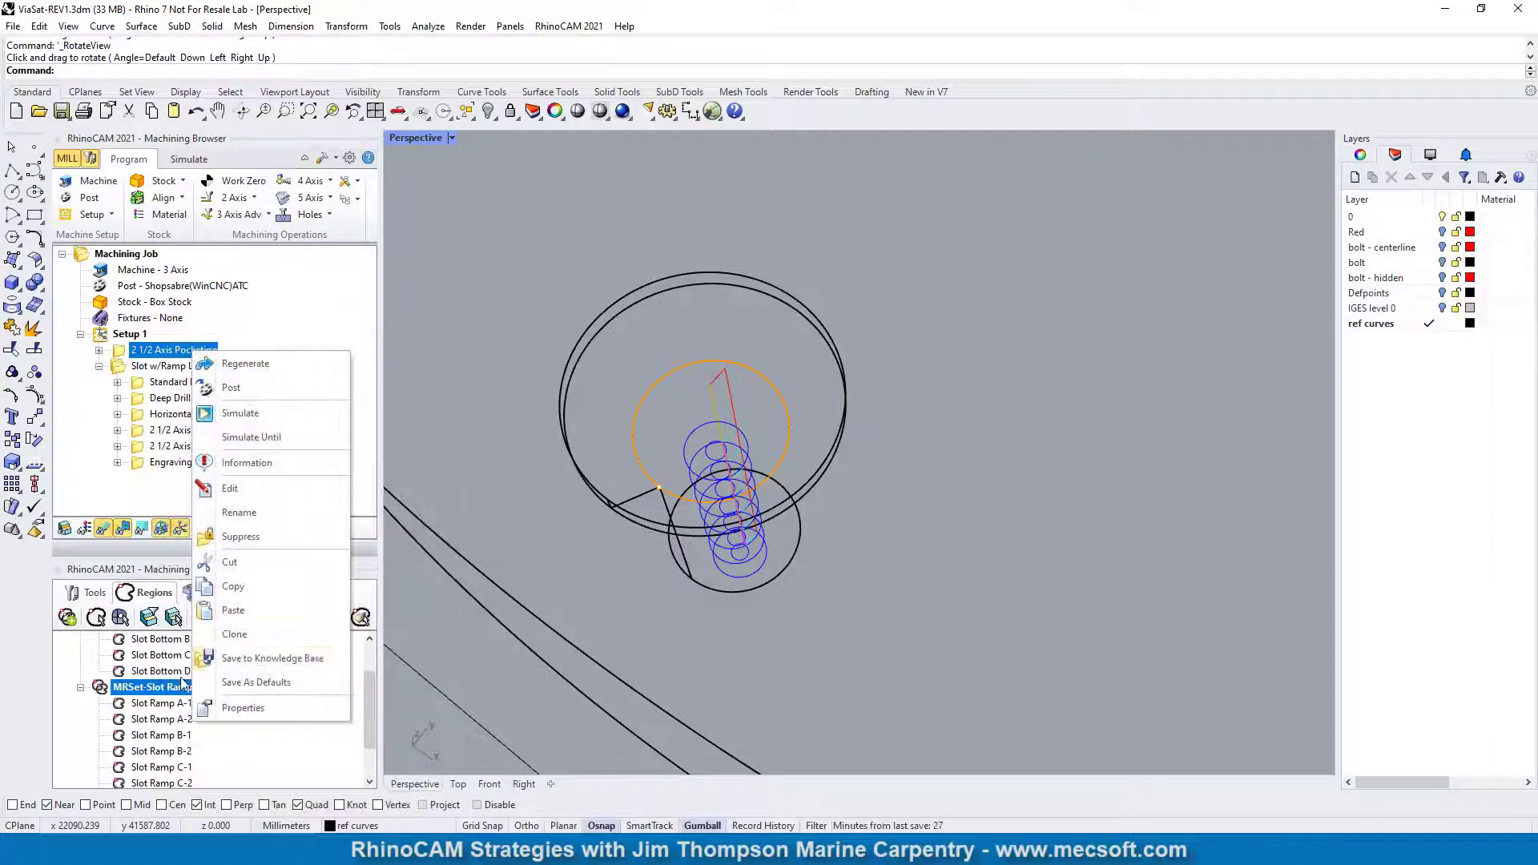
{"action": "left_click", "coordinate": [250, 198]}
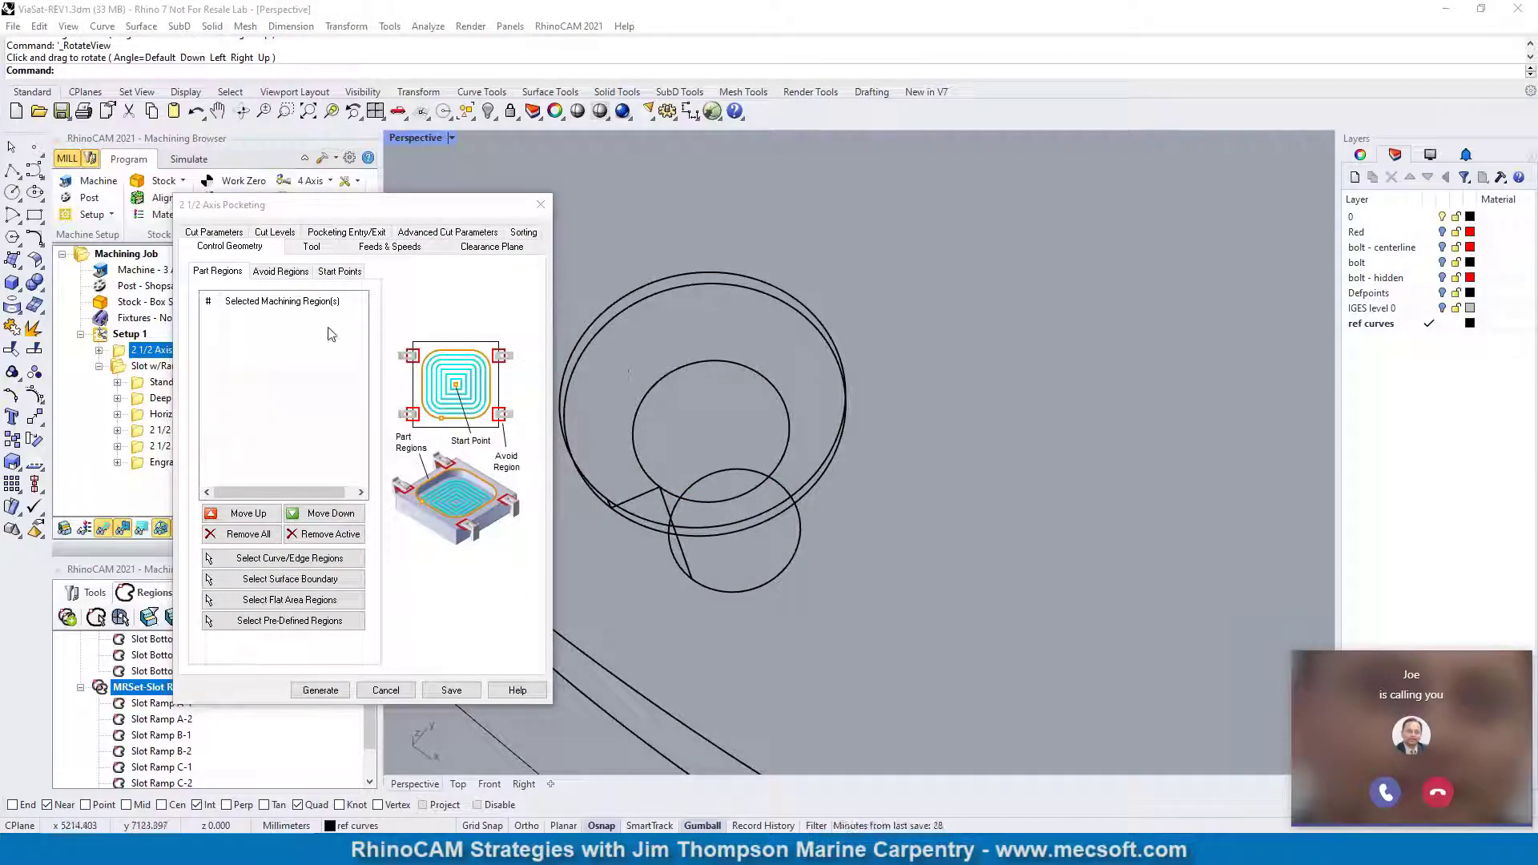
{"action": "left_click", "coordinate": [276, 559]}
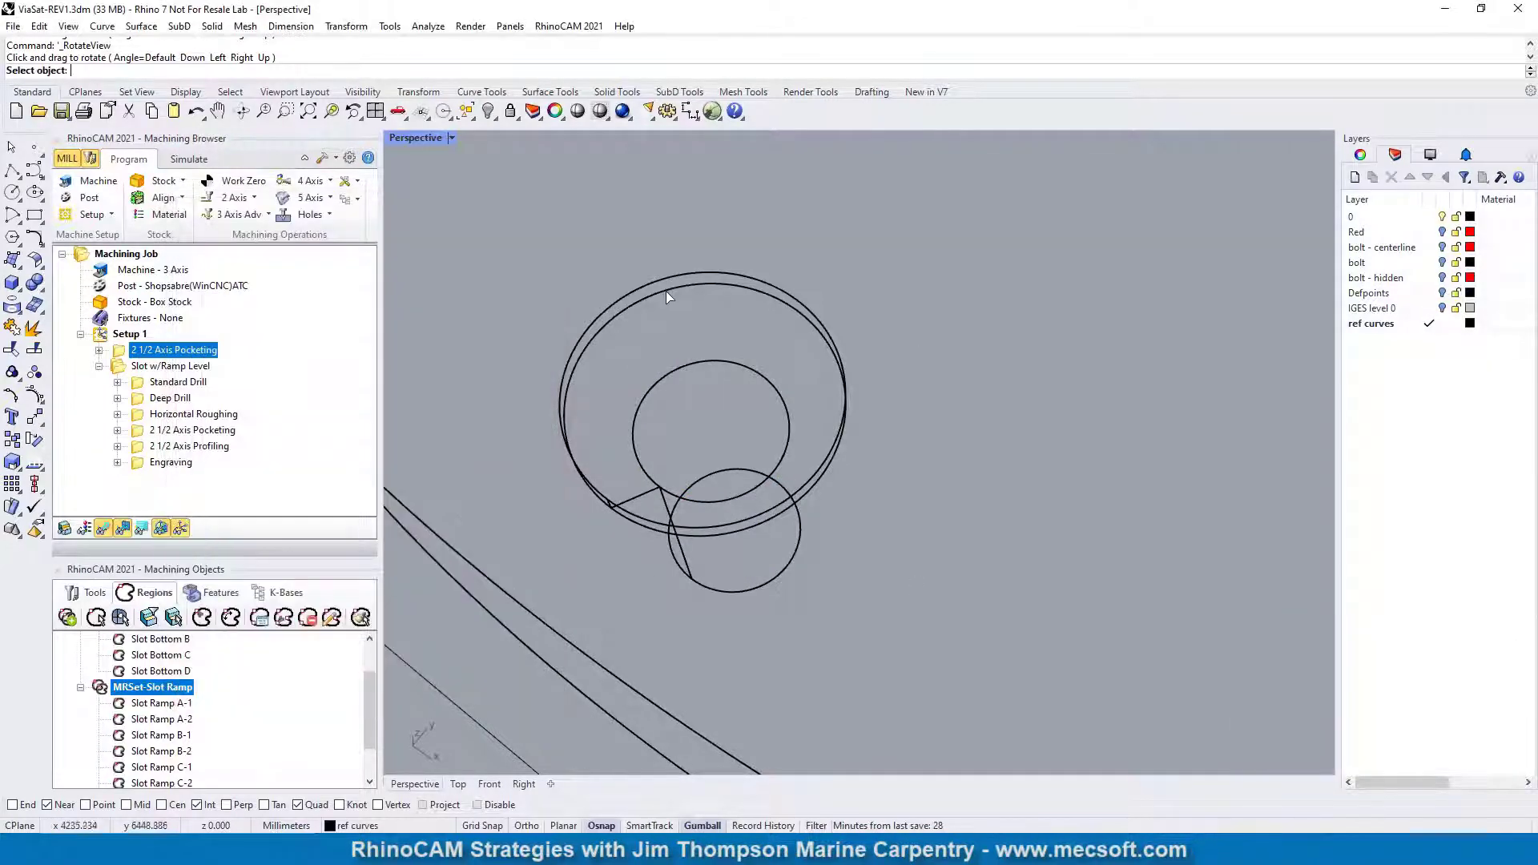
{"action": "left_click", "coordinate": [670, 295]}
{"action": "key", "text": "Return"}
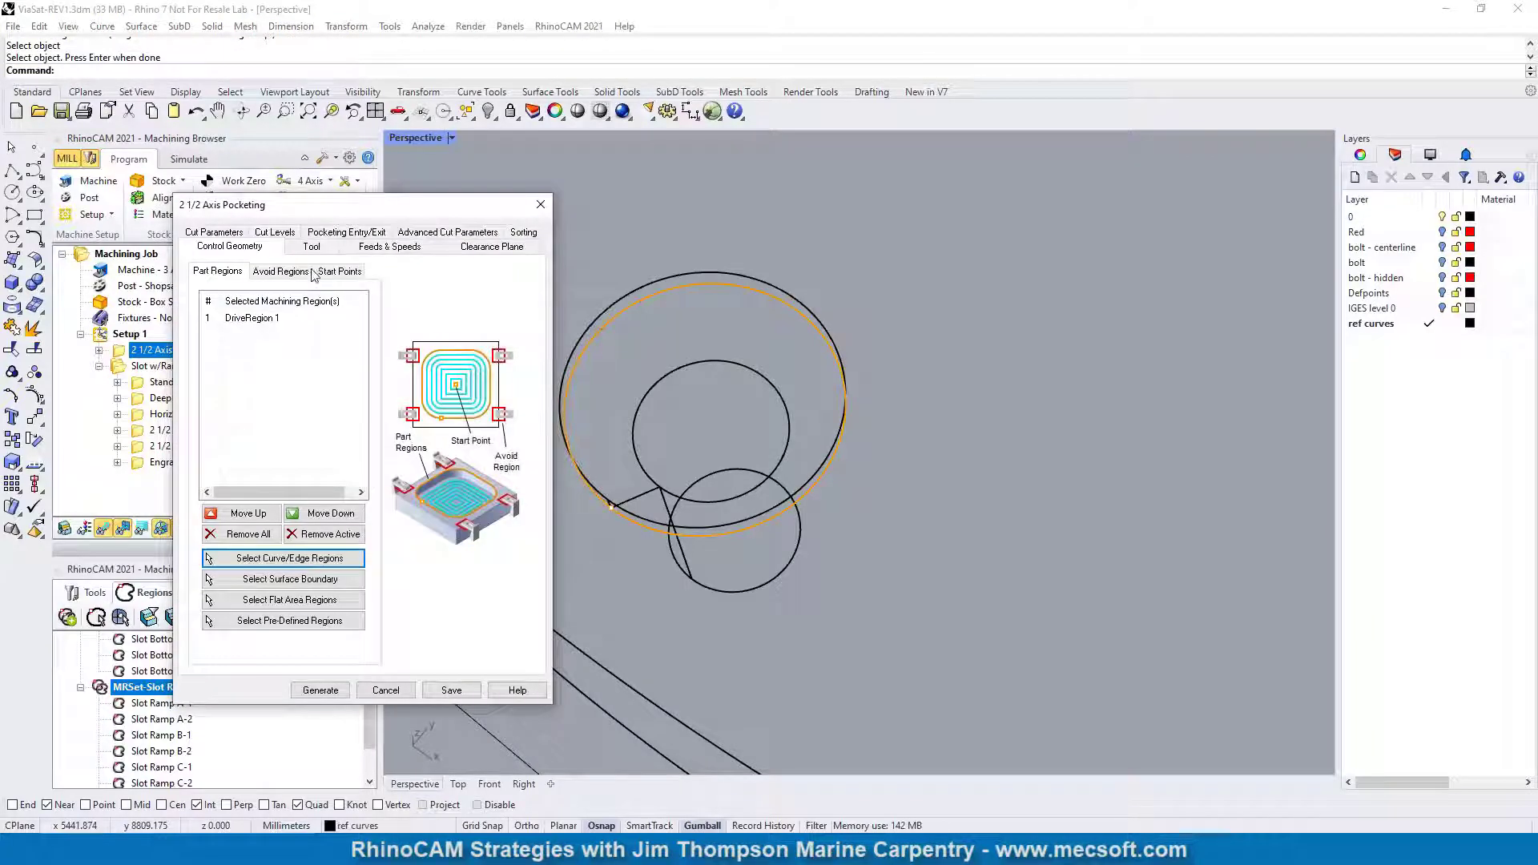
Set the second pocketing operation's cut geometry location to At Bottom and generate its toolpath.
{"action": "left_click", "coordinate": [312, 247]}
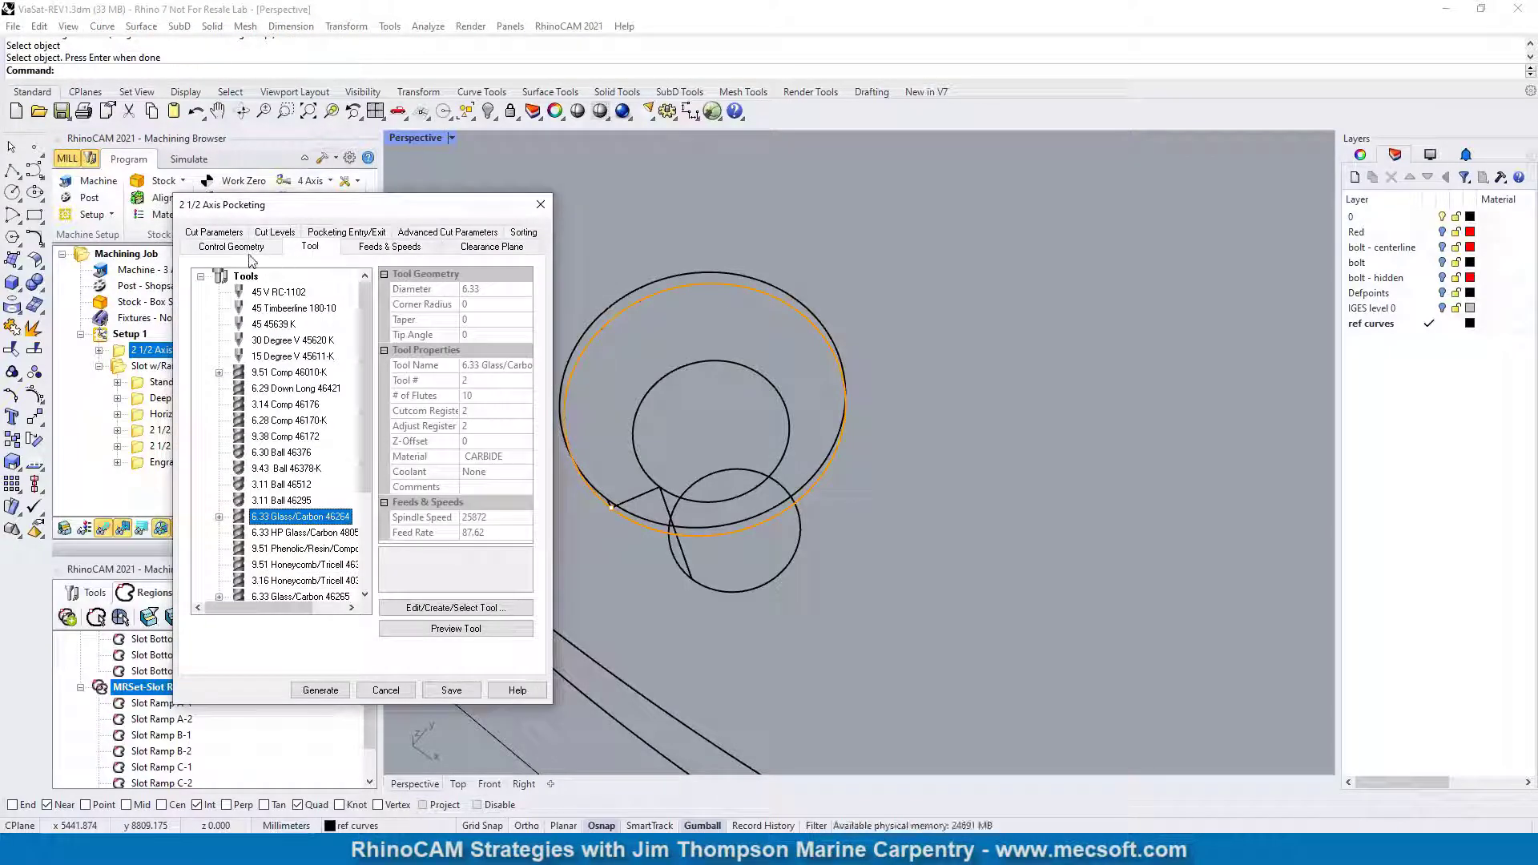
{"action": "left_click", "coordinate": [215, 233]}
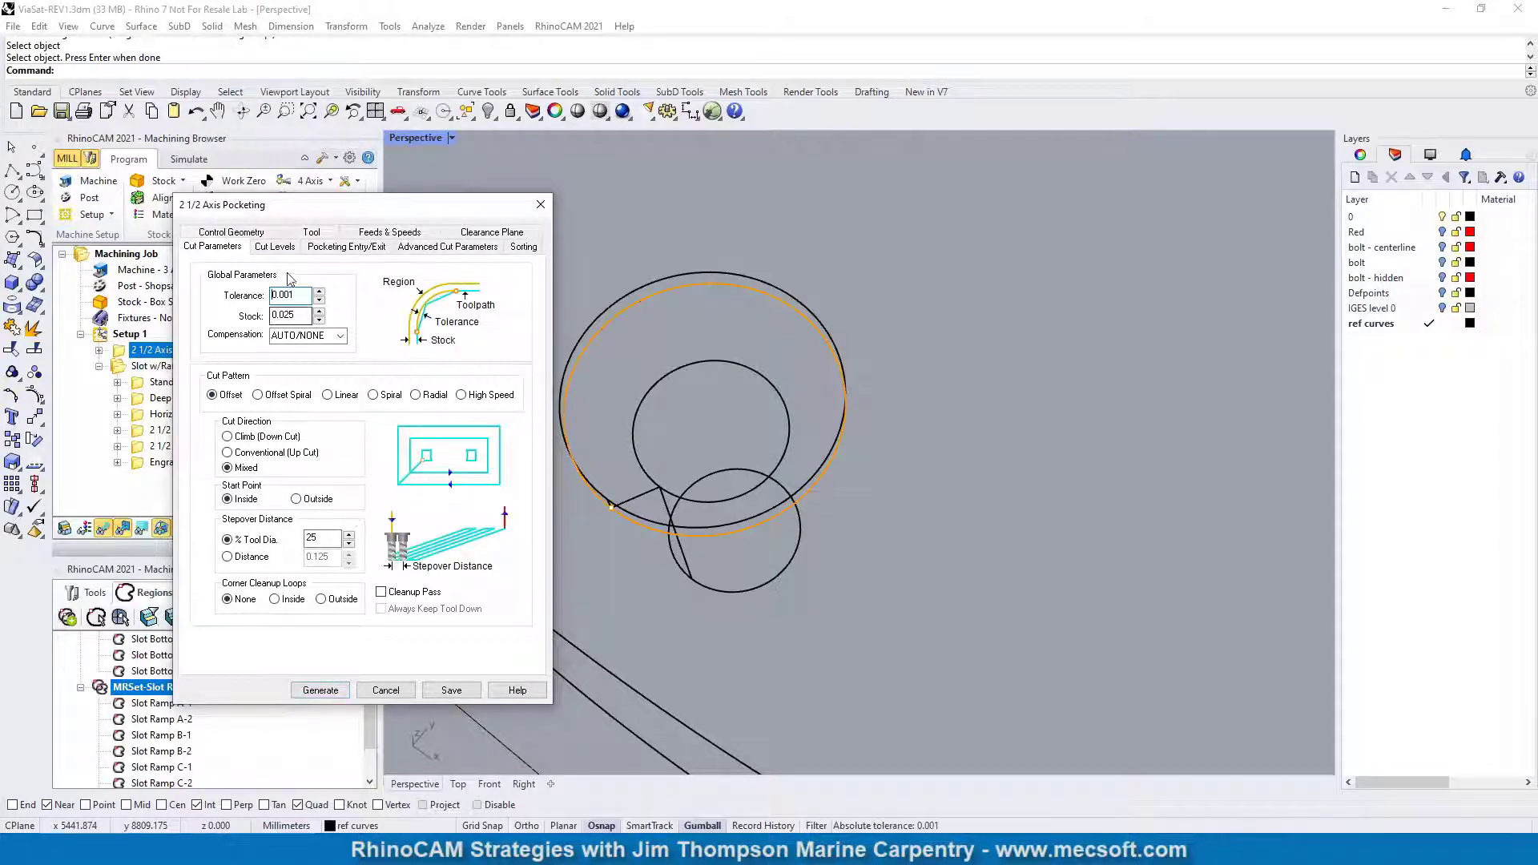
{"action": "left_click", "coordinate": [282, 247]}
{"action": "left_click", "coordinate": [270, 297]}
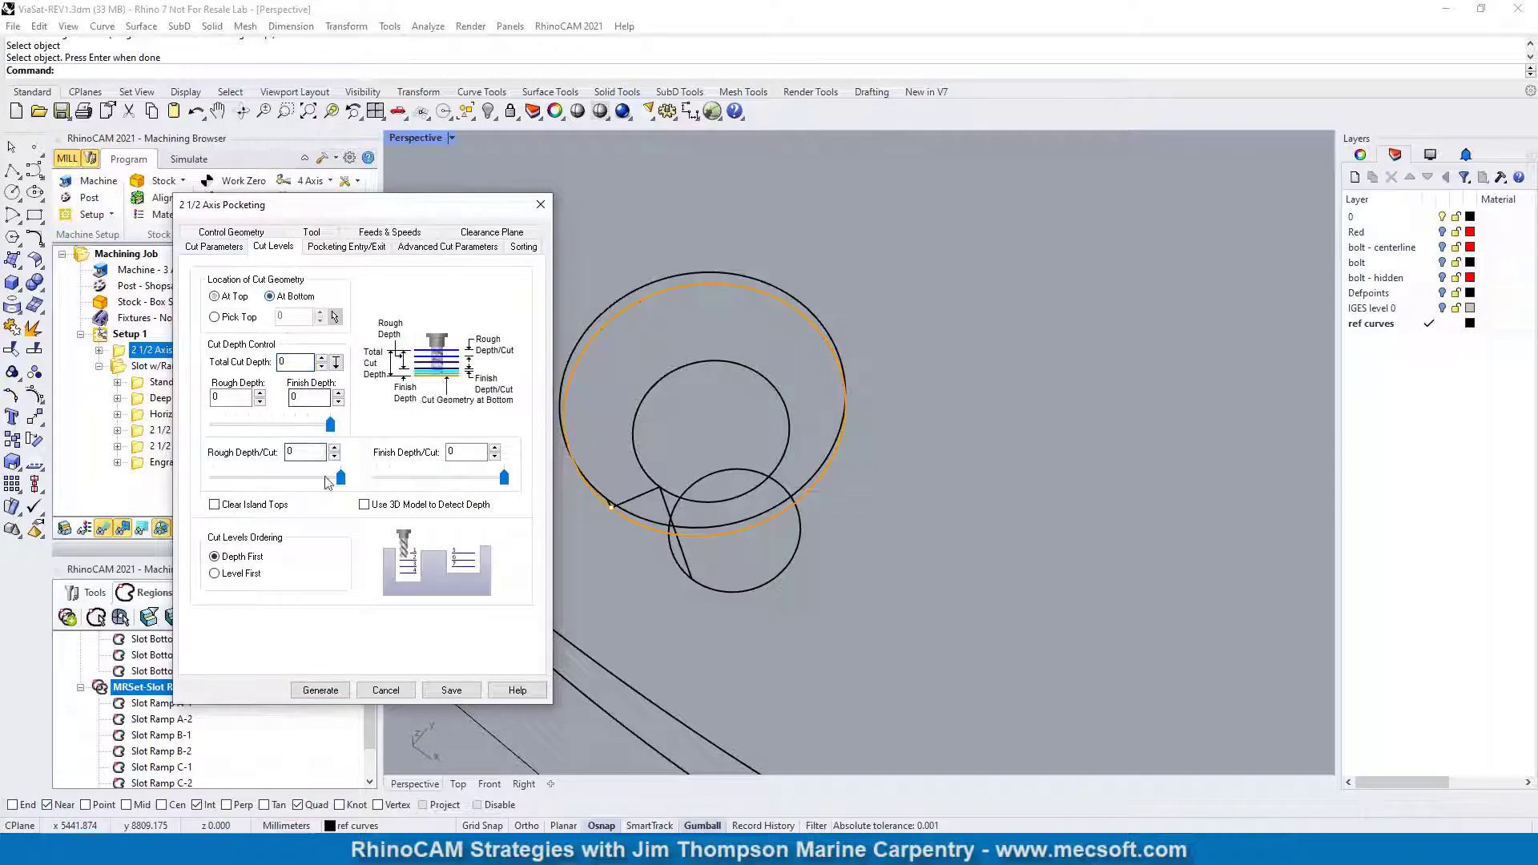
{"action": "left_click", "coordinate": [320, 690]}
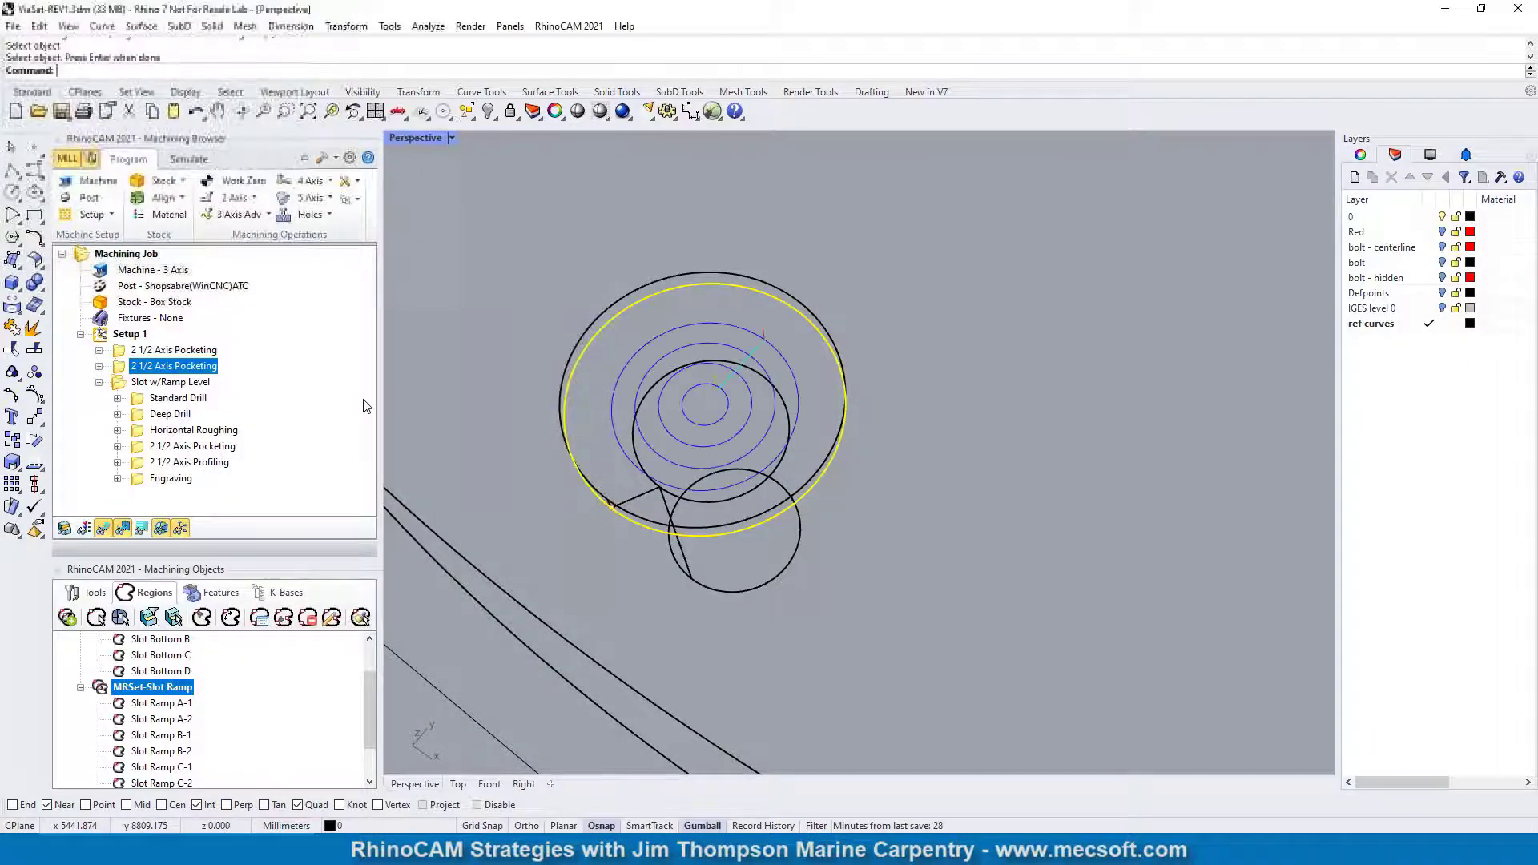
Simulate the second pocketing operation at the countersink rim, then compare the toolpaths of both pocketing operations.
{"action": "left_click", "coordinate": [196, 161]}
{"action": "left_click", "coordinate": [199, 200]}
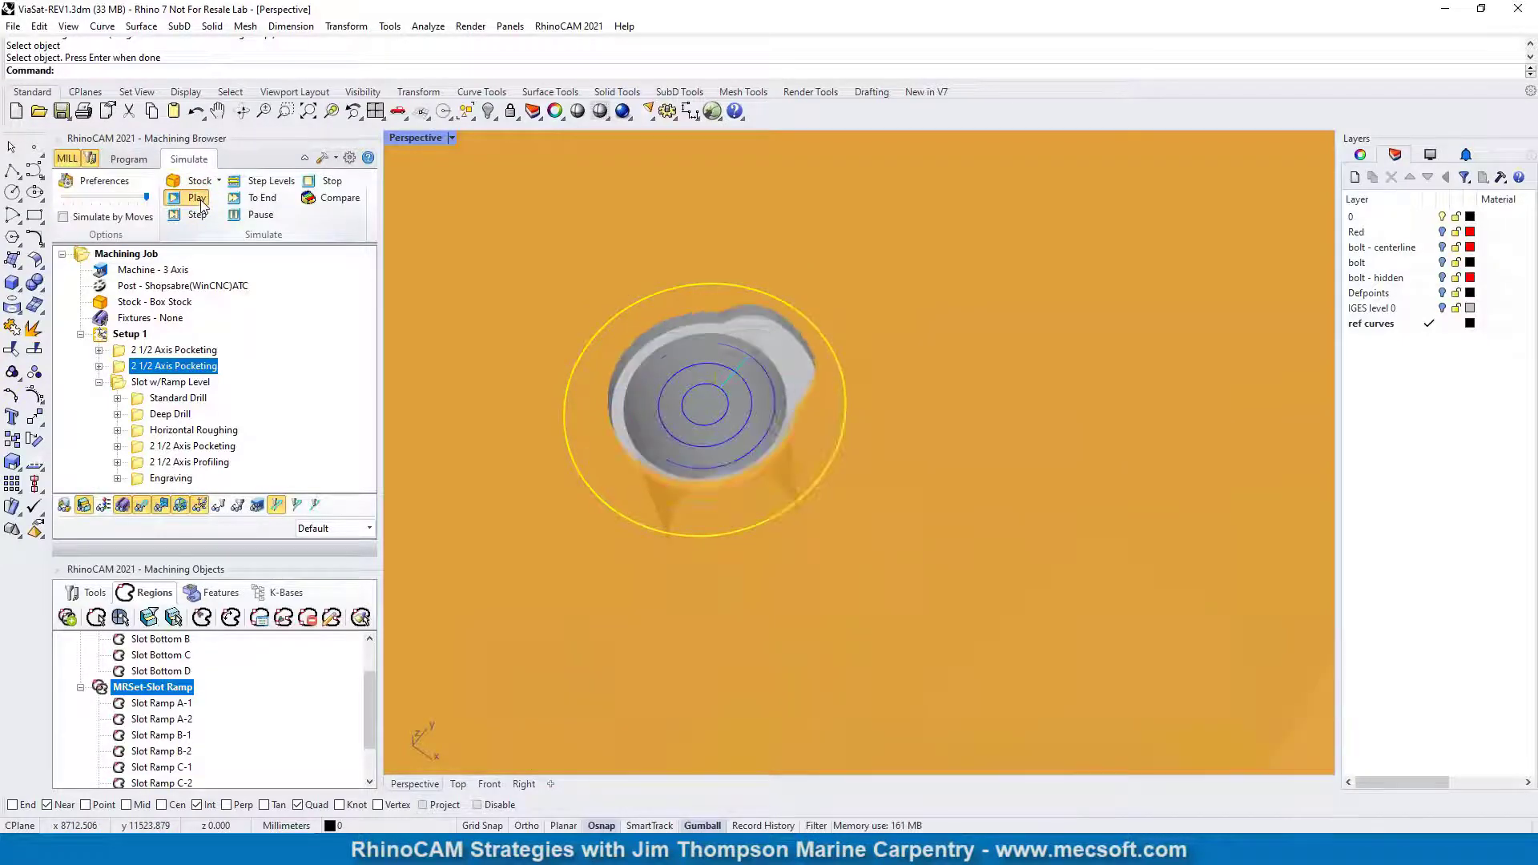
{"action": "left_click", "coordinate": [128, 158]}
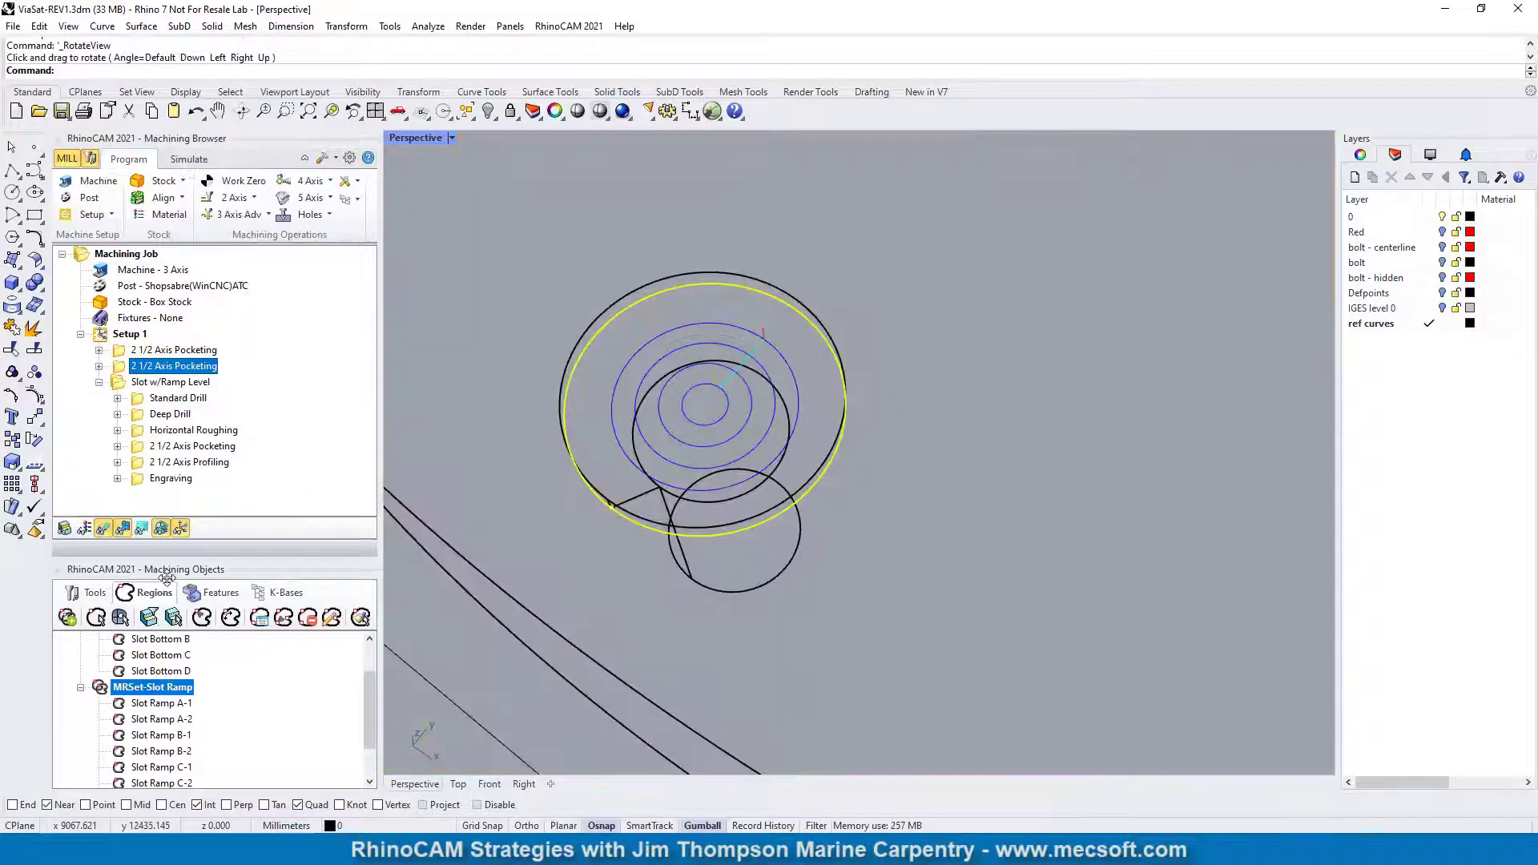
{"action": "left_click", "coordinate": [175, 352]}
{"action": "left_click", "coordinate": [176, 366]}
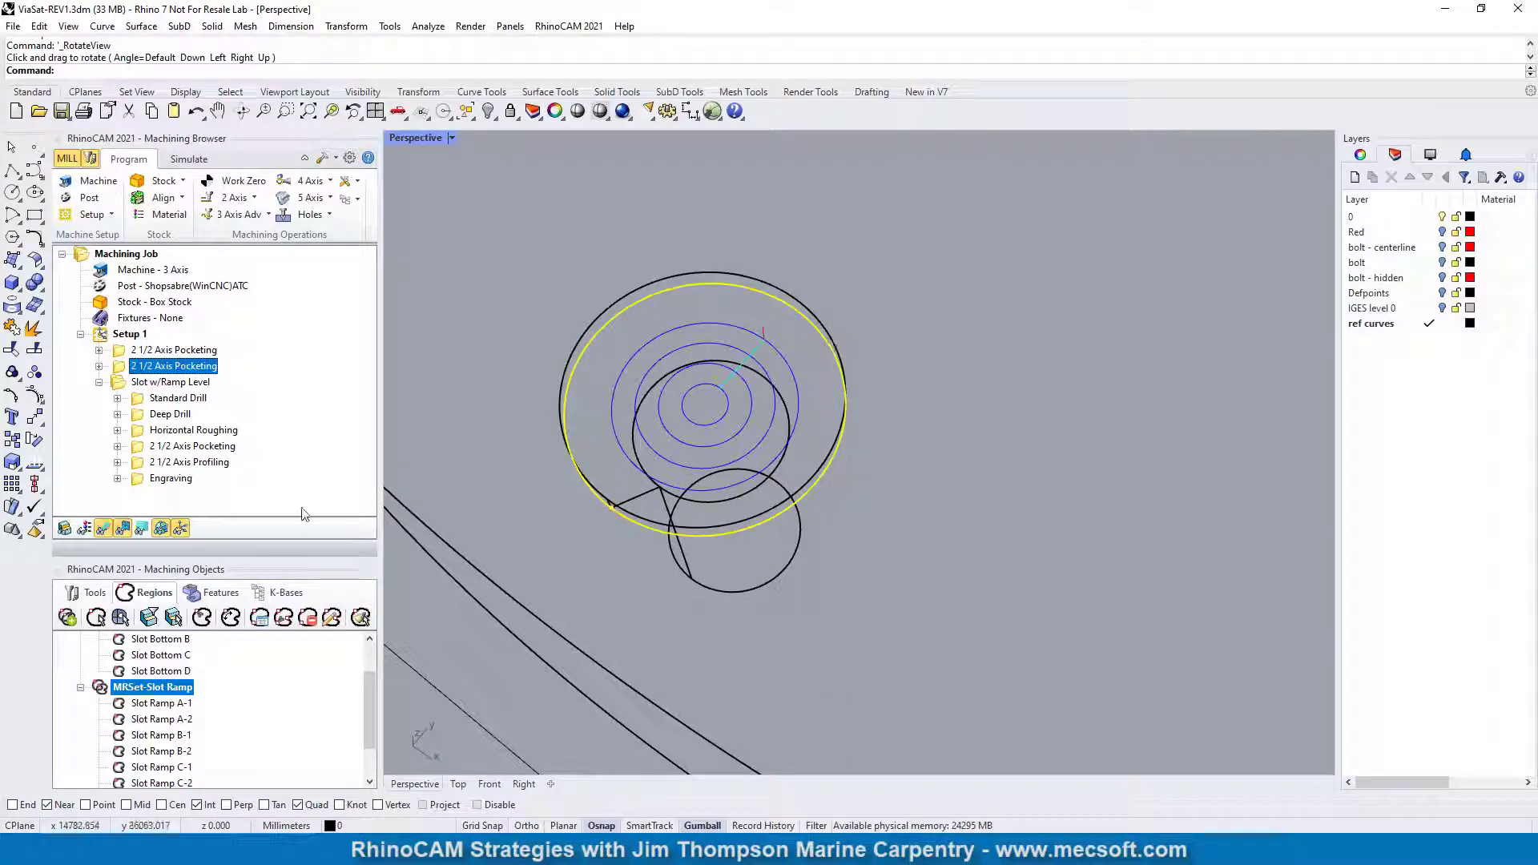
Create a Radial Machining operation with the upper of the two large rim circles as its part region.
{"action": "left_click", "coordinate": [235, 215]}
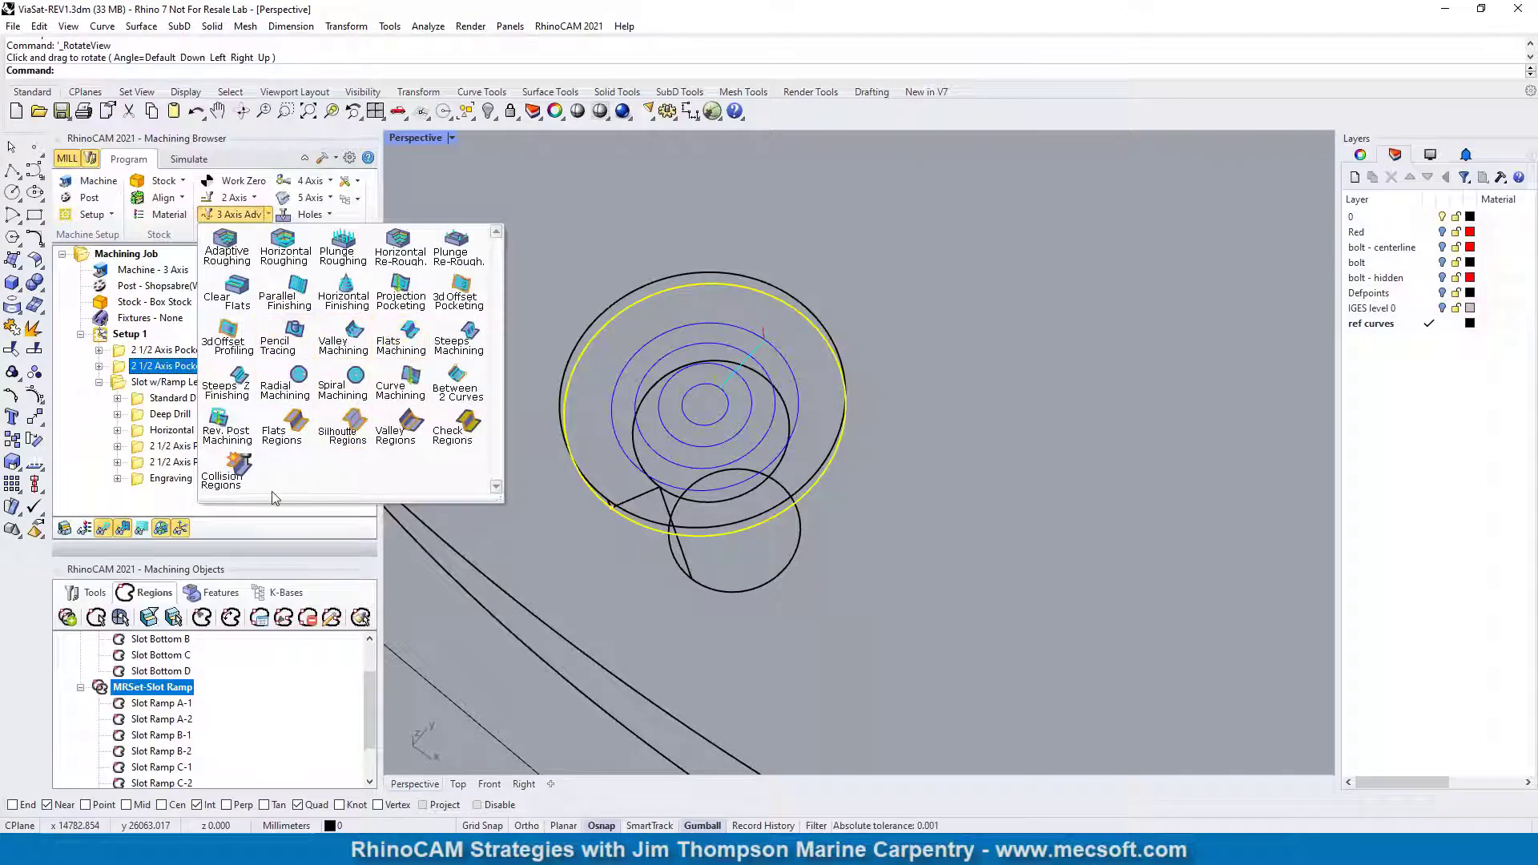
{"action": "left_click", "coordinate": [299, 386]}
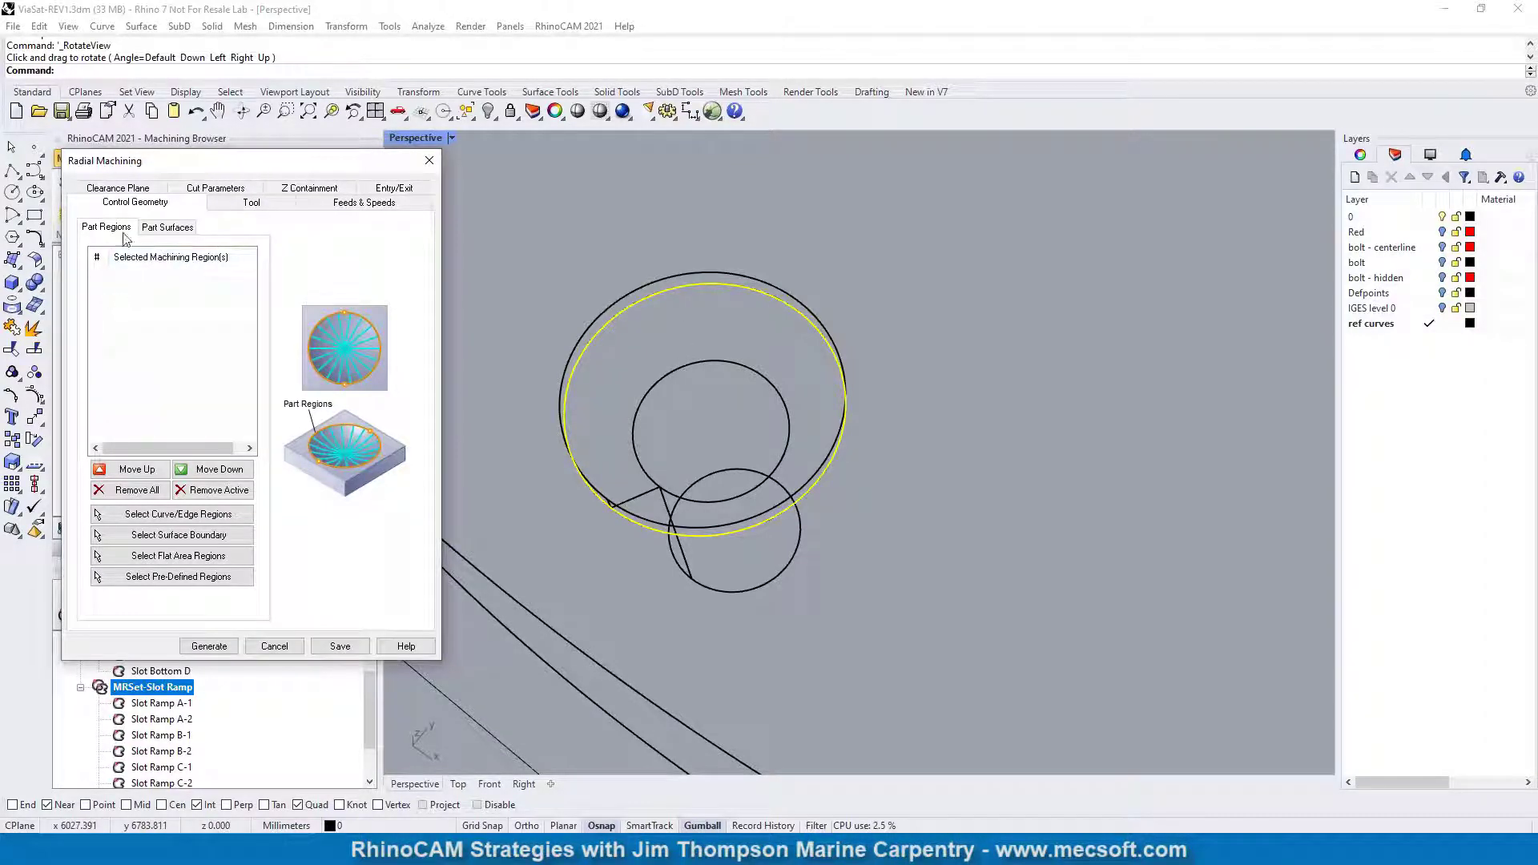
{"action": "left_click", "coordinate": [179, 514]}
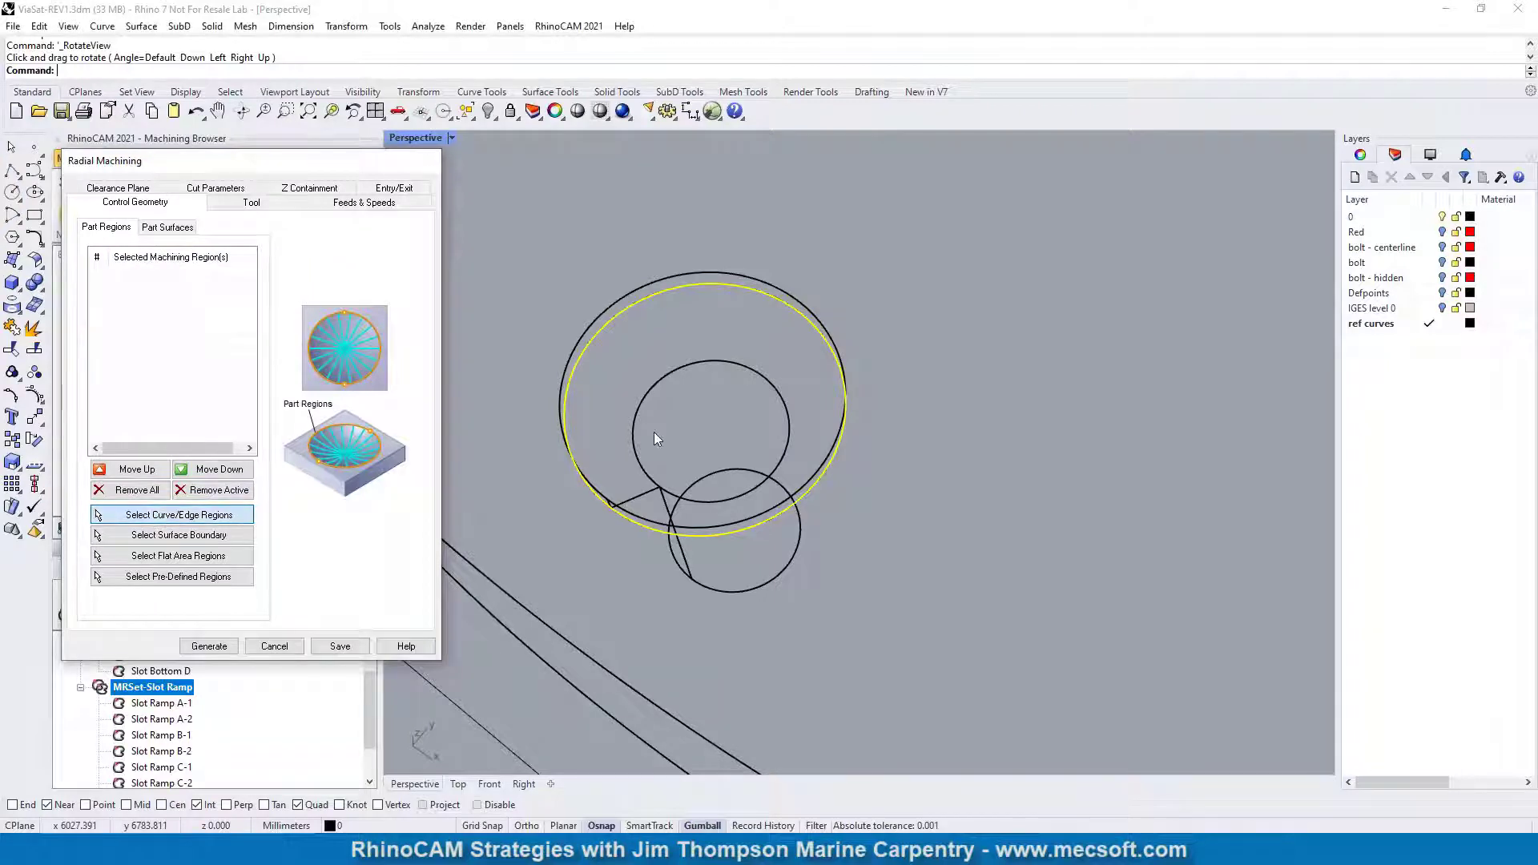
{"action": "left_click", "coordinate": [629, 301]}
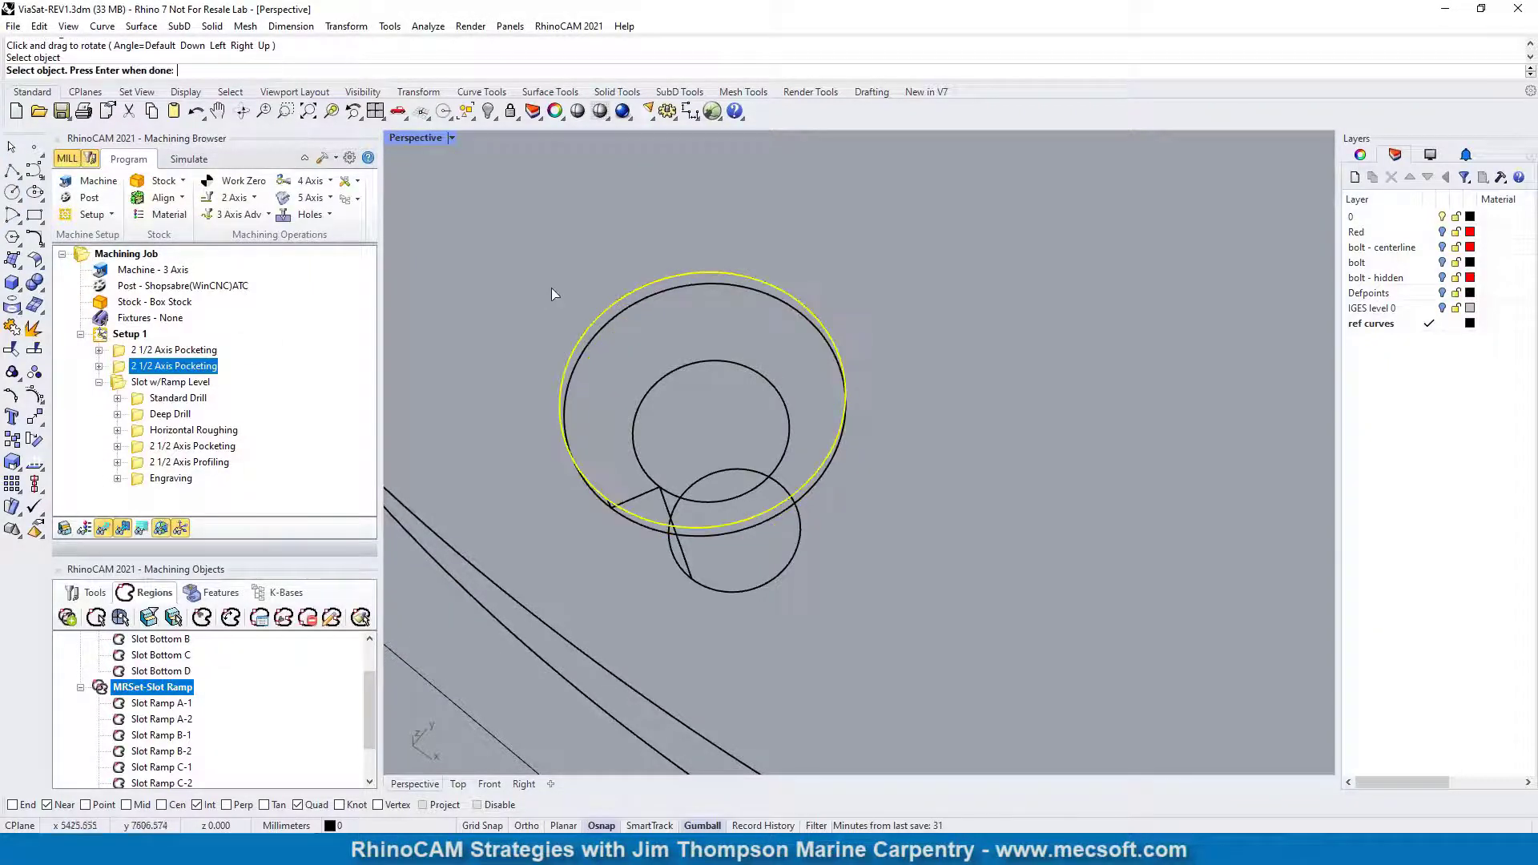
{"action": "key", "text": "Return"}
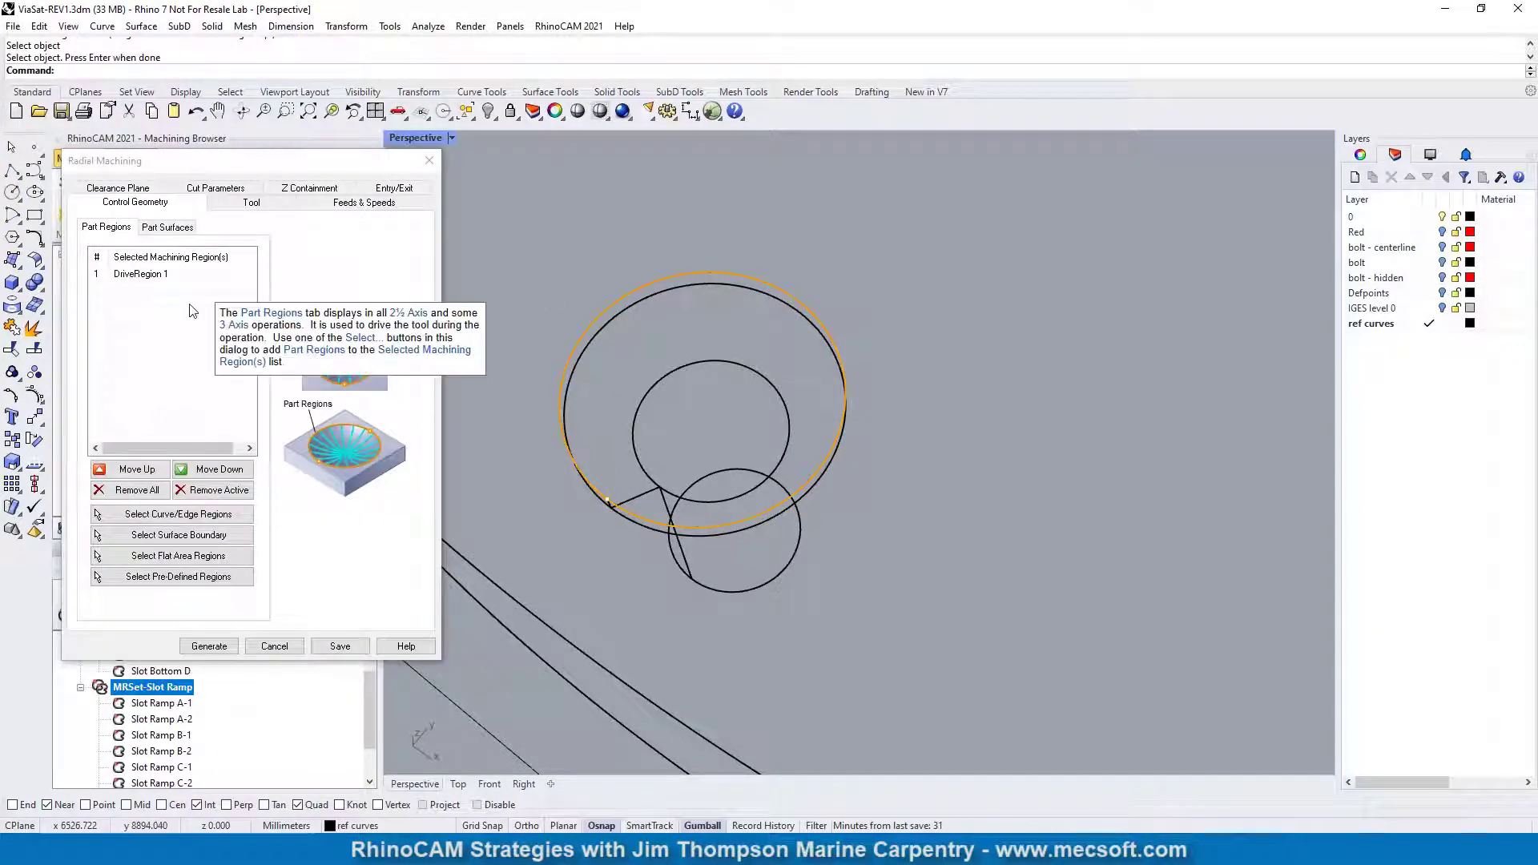
Set both the Intol and Outtol tolerances of the Radial Machining operation to 0.01.
{"action": "left_click", "coordinate": [249, 204]}
{"action": "left_click", "coordinate": [210, 190]}
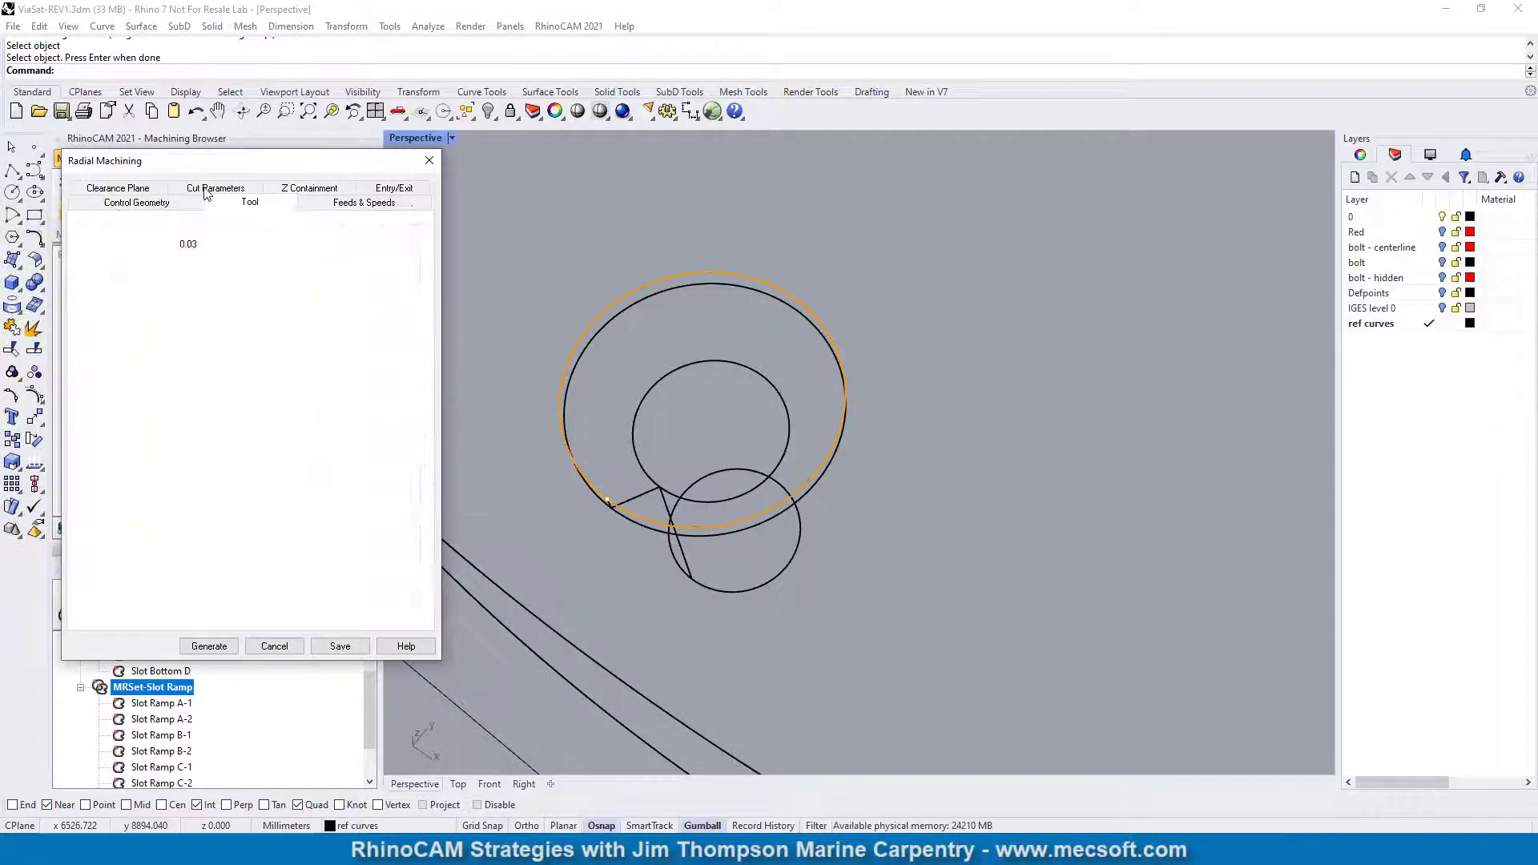
{"action": "double_click", "coordinate": [191, 244]}
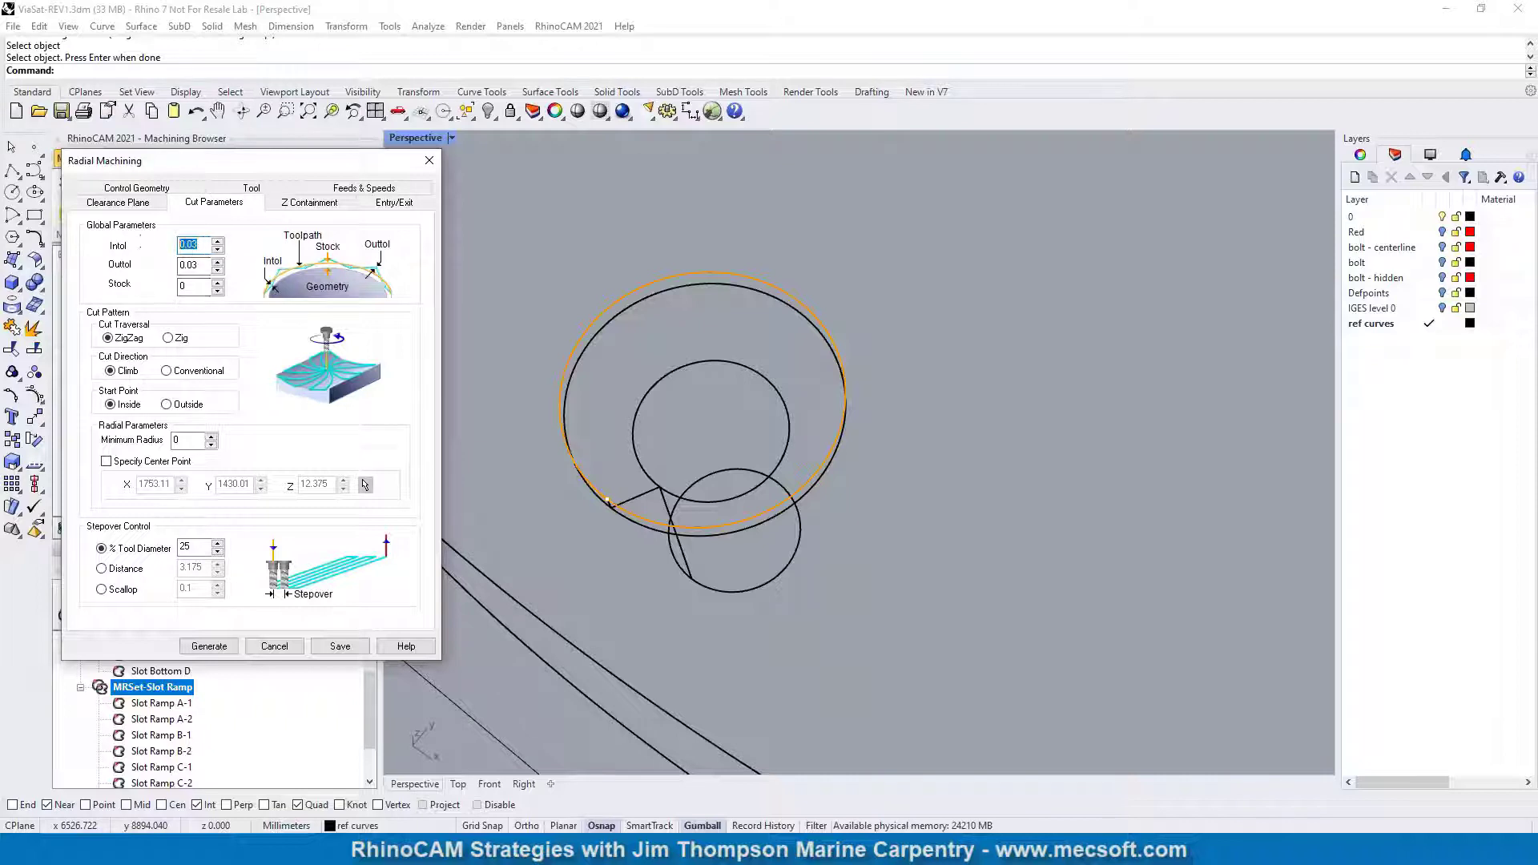
{"action": "type", "text": "0"}
{"action": "double_click", "coordinate": [197, 266]}
{"action": "type", "text": "0.01"}
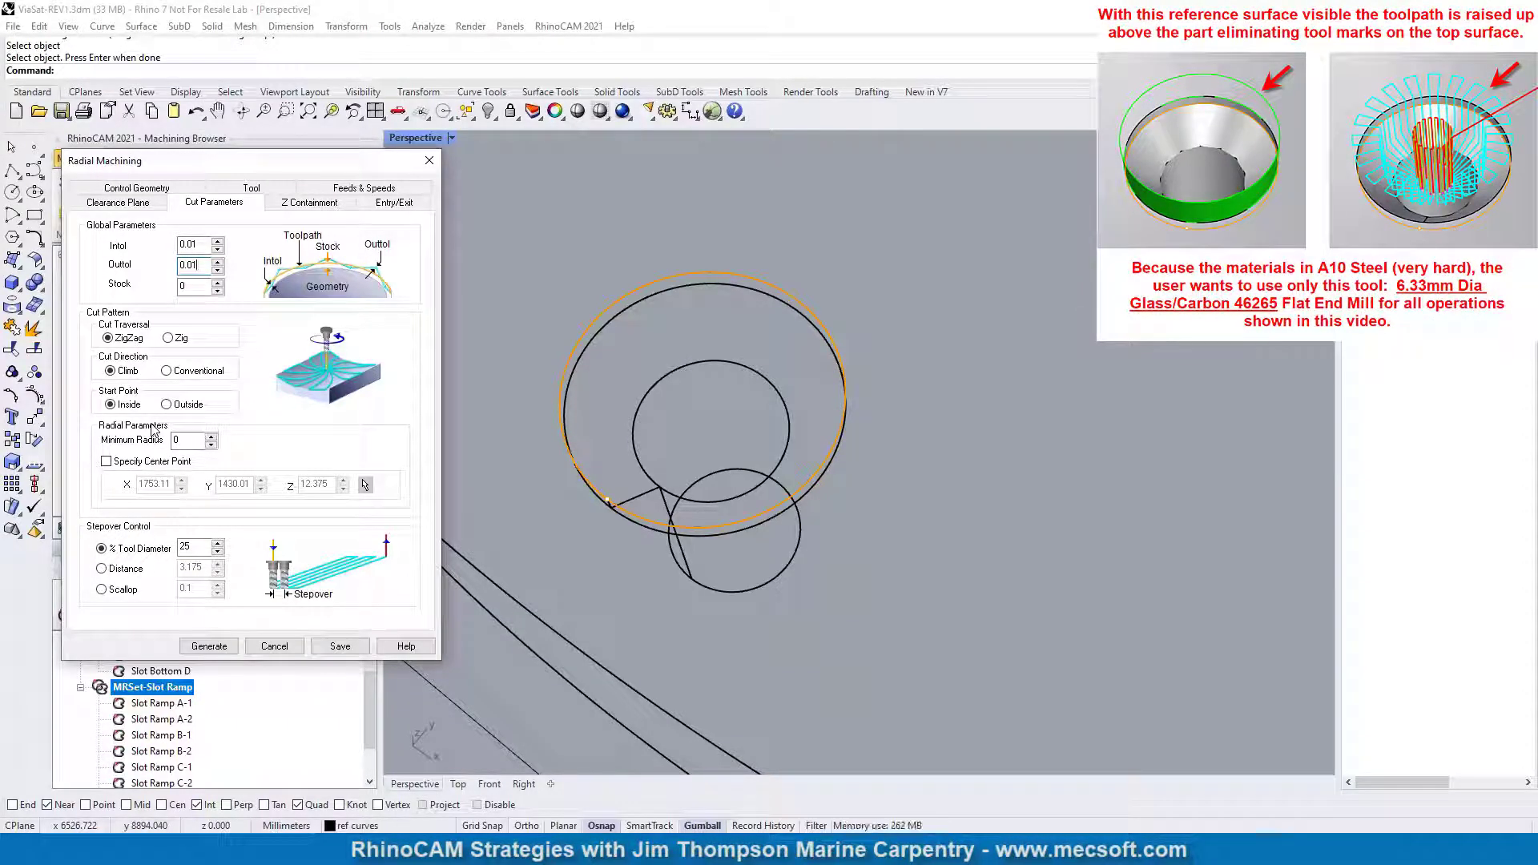
Limit the Radial Machining depth by picking a lowest Z of 19.5 on the circle at the top of the bore.
{"action": "left_click", "coordinate": [316, 203]}
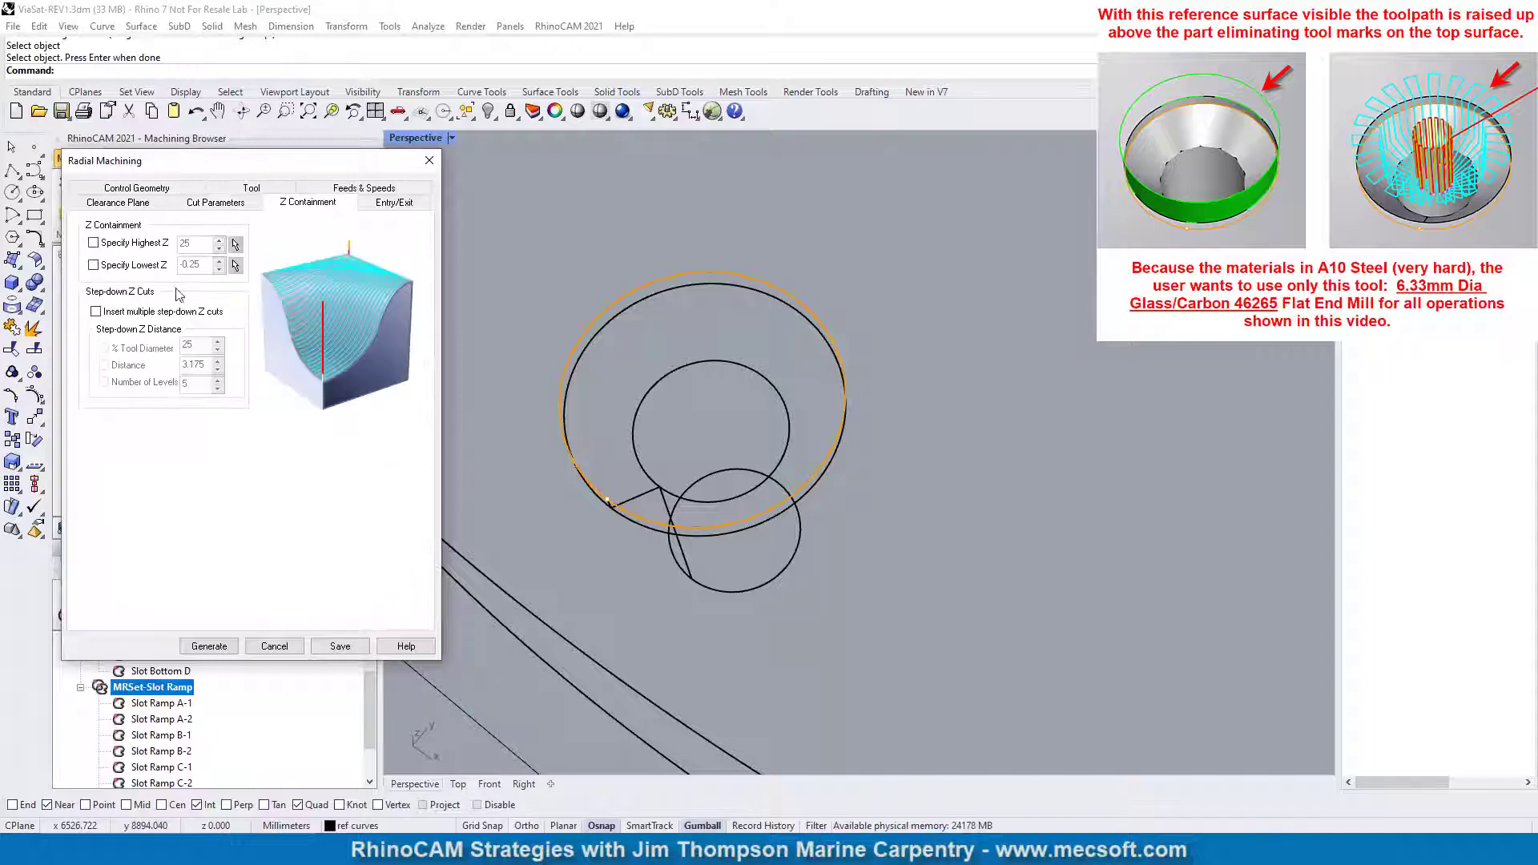
{"action": "left_click", "coordinate": [94, 265]}
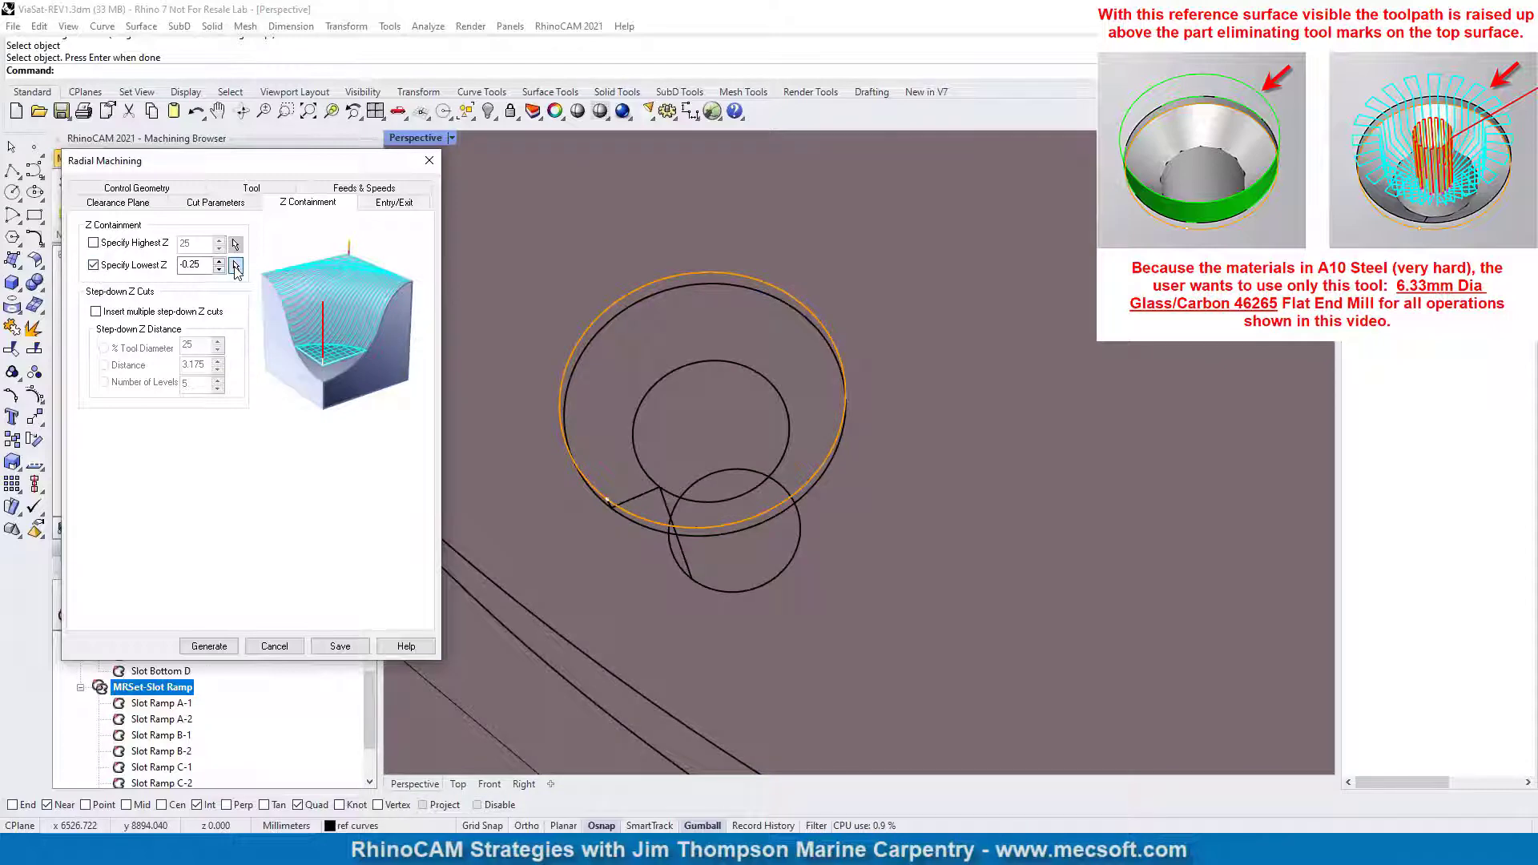
{"action": "left_click", "coordinate": [235, 266]}
{"action": "left_click", "coordinate": [710, 387]}
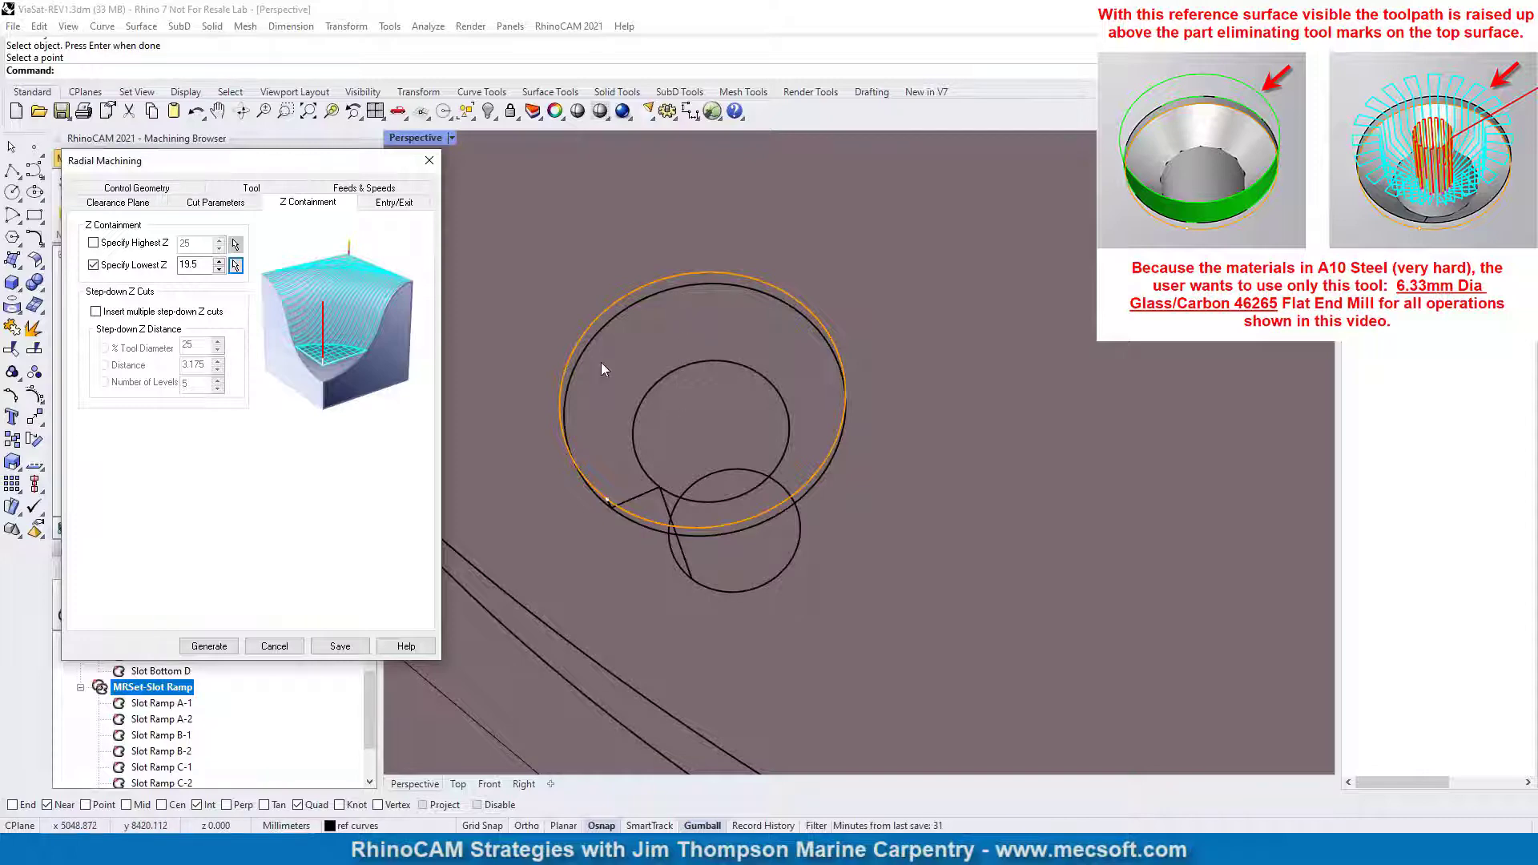
Set the radial stepover to 5% of the tool diameter, generate the toolpath and inspect it around the countersink.
{"action": "left_click", "coordinate": [192, 207]}
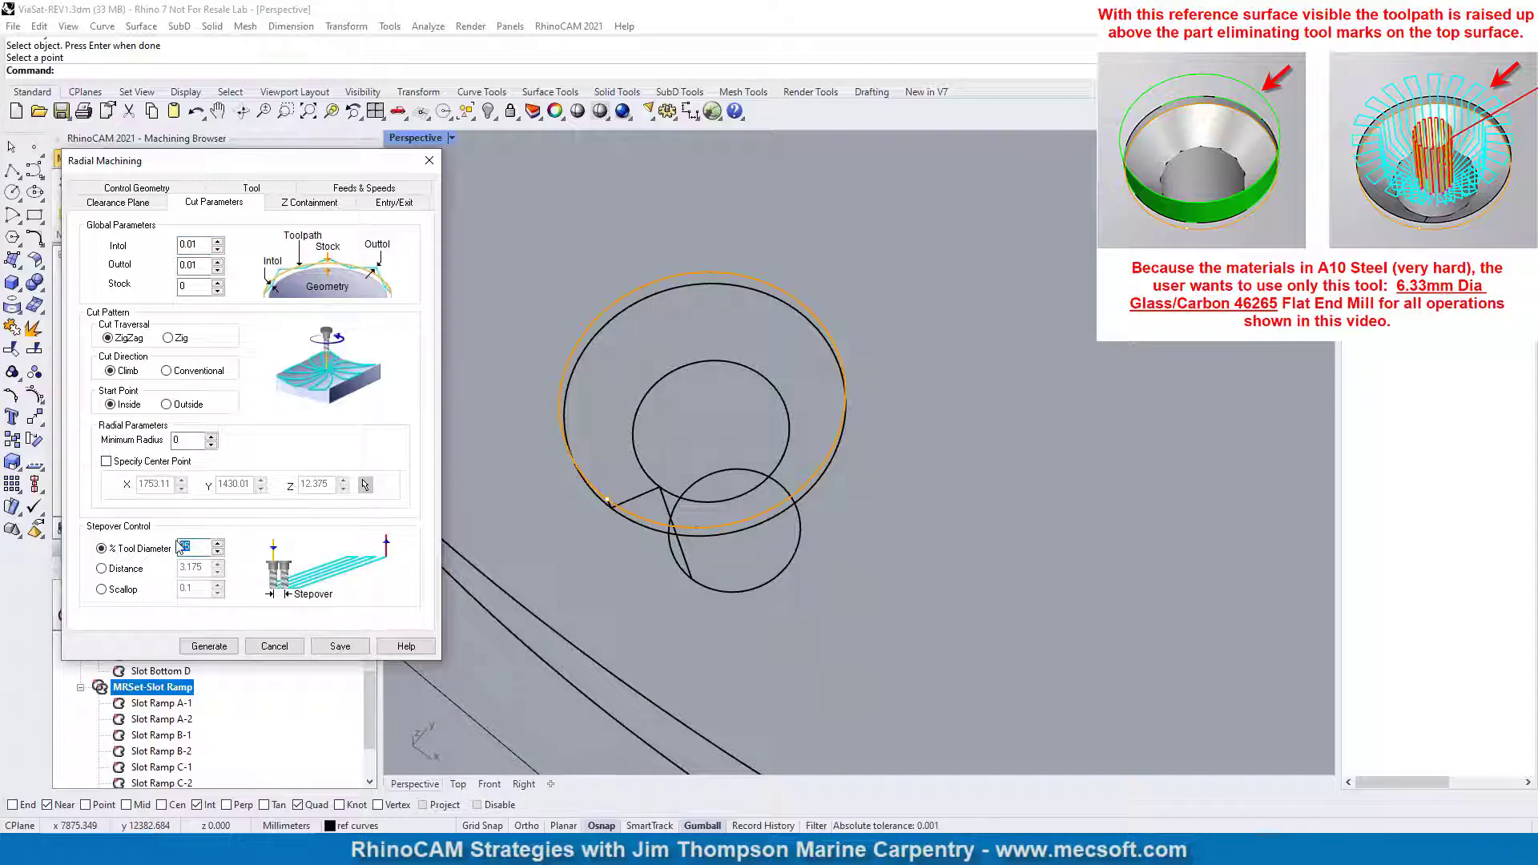
{"action": "type", "text": "10"}
{"action": "left_click", "coordinate": [208, 646]}
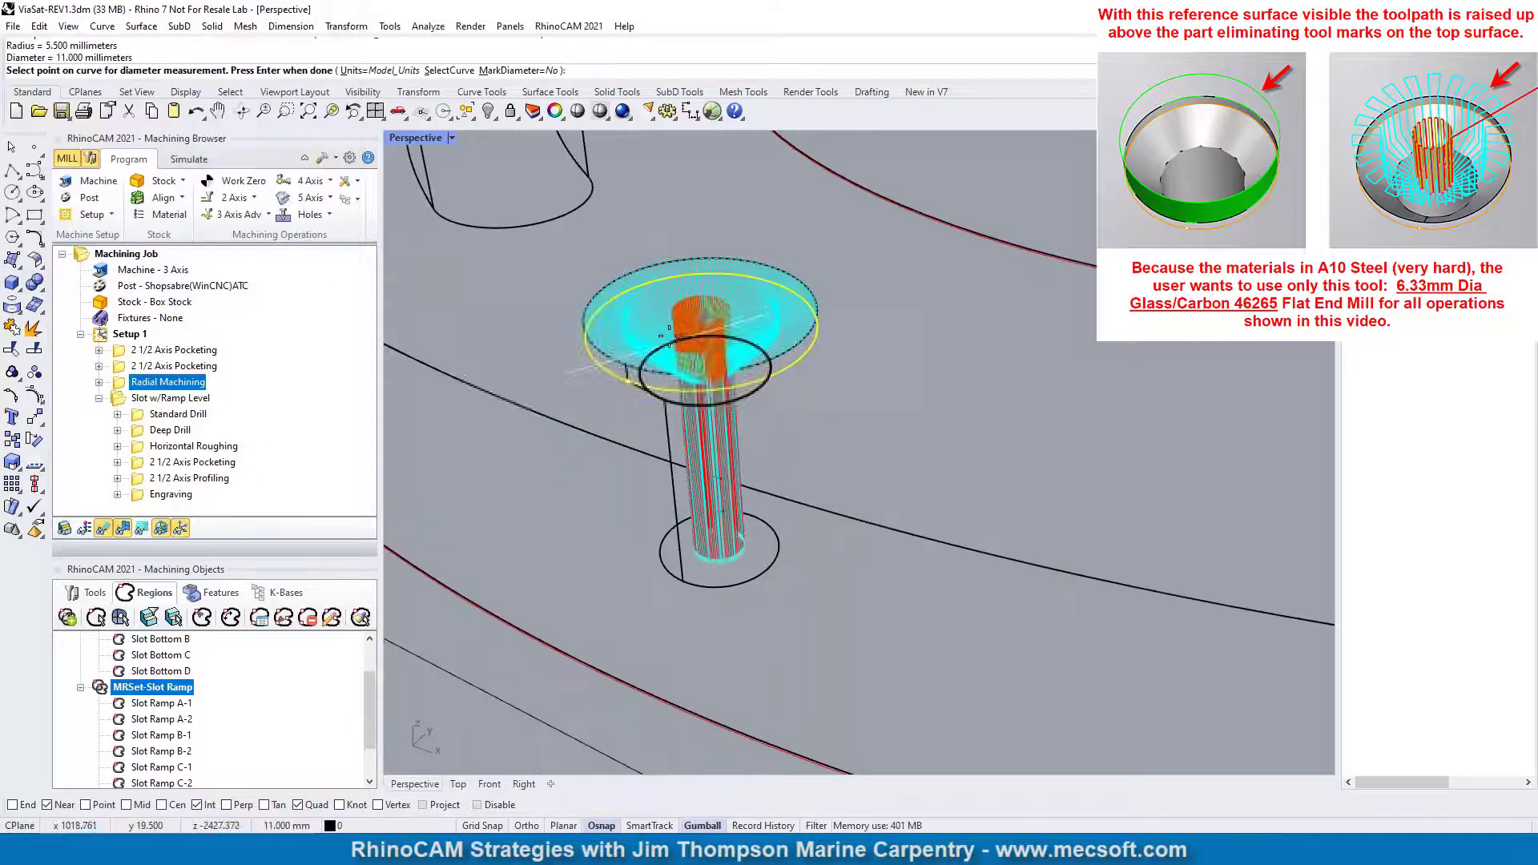
{"action": "scroll", "coordinate": [647, 376], "scroll_direction": "up", "scroll_amount": 3}
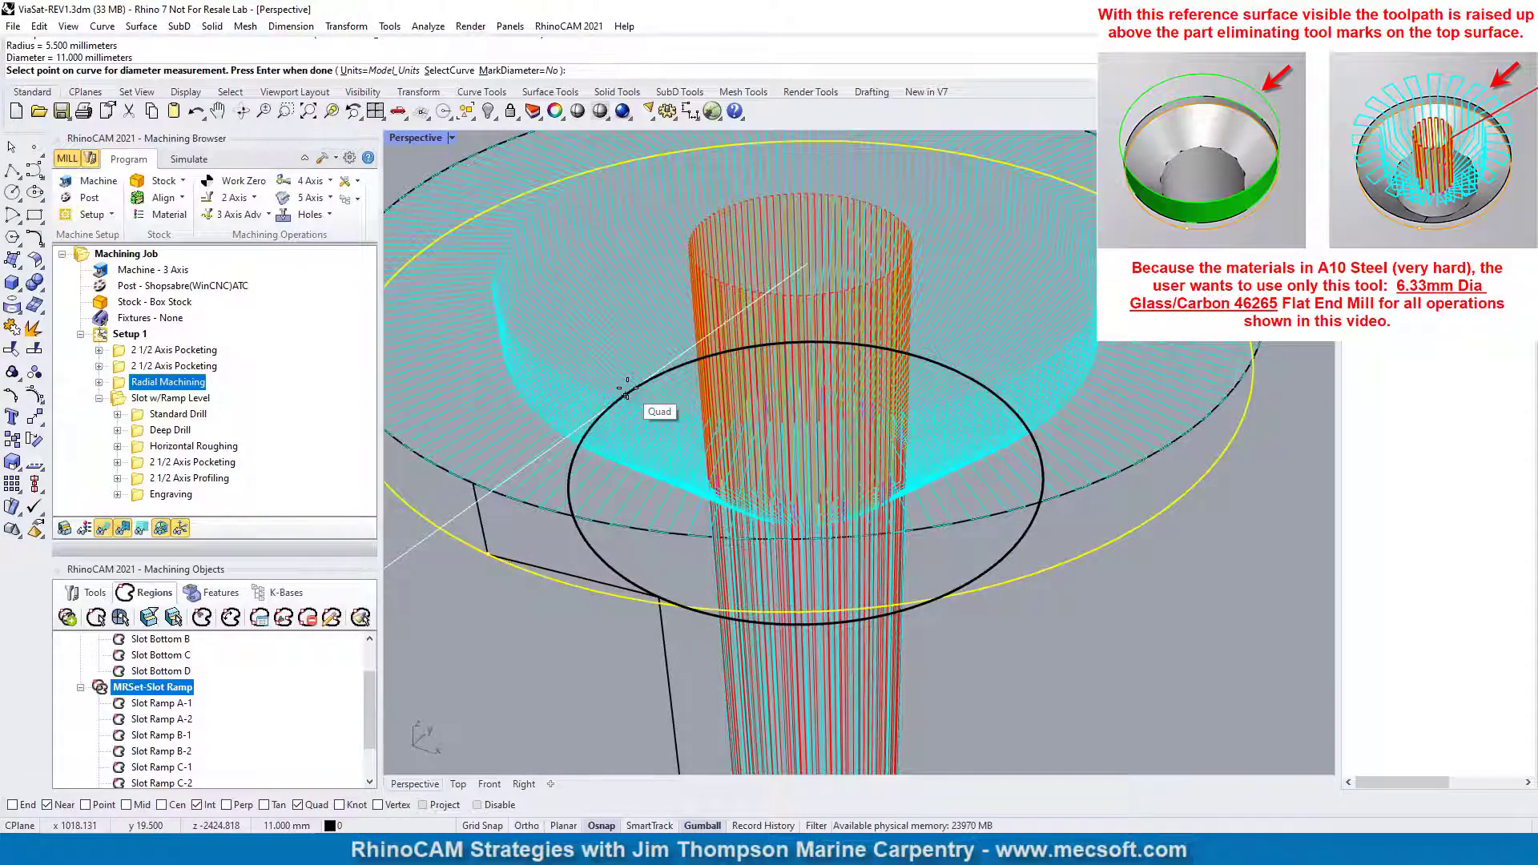
{"action": "scroll", "coordinate": [627, 388], "scroll_direction": "down", "scroll_amount": 4}
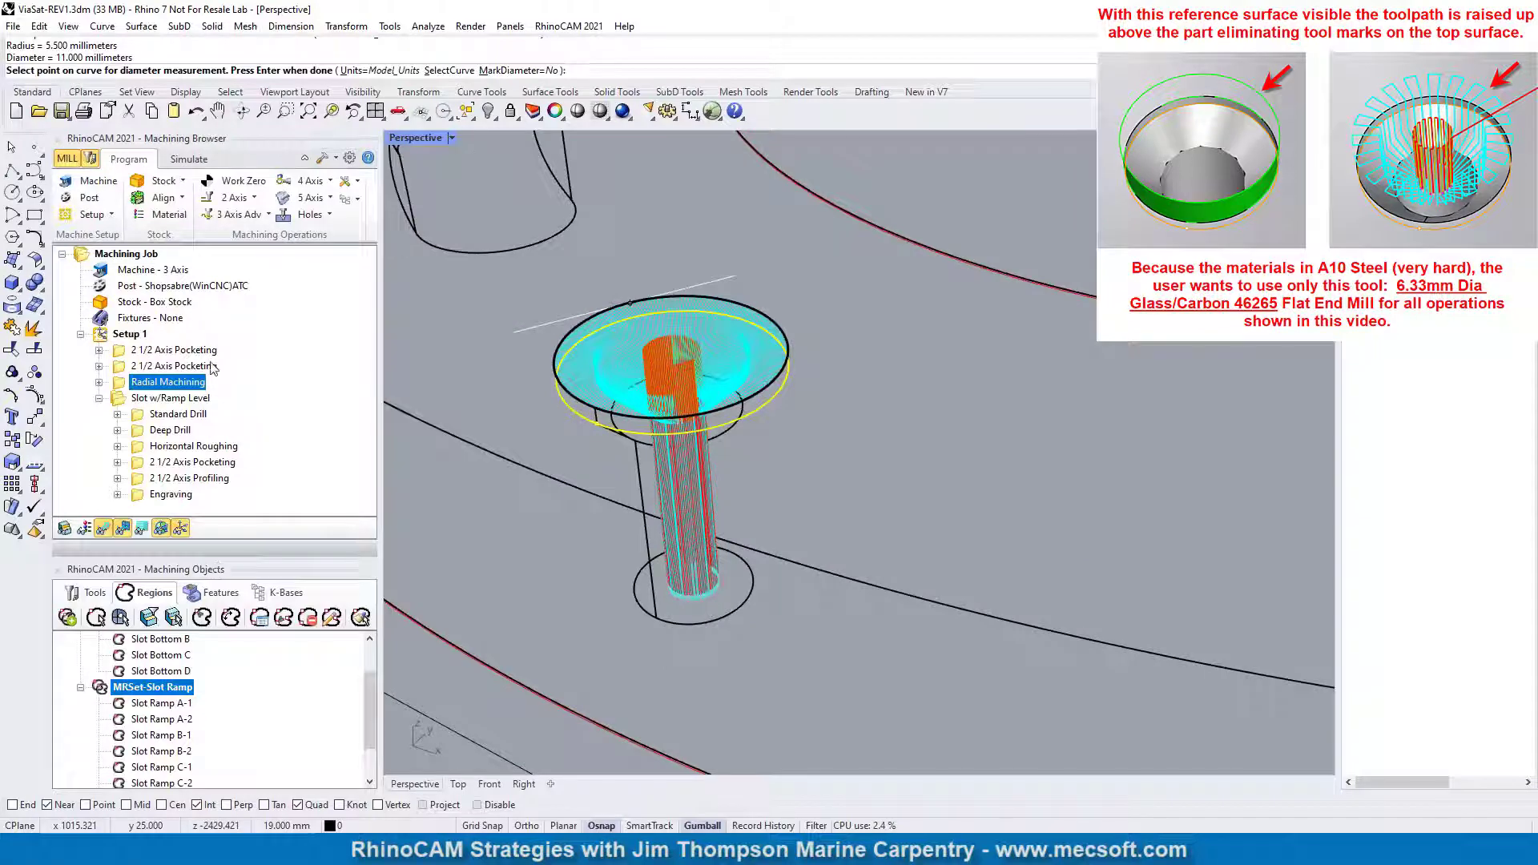
Simulate the two 2 1/2 Axis Pocketing operations in turn at the slowest speed, enabling Simulate by Moves after starting the first.
{"action": "left_click", "coordinate": [192, 159]}
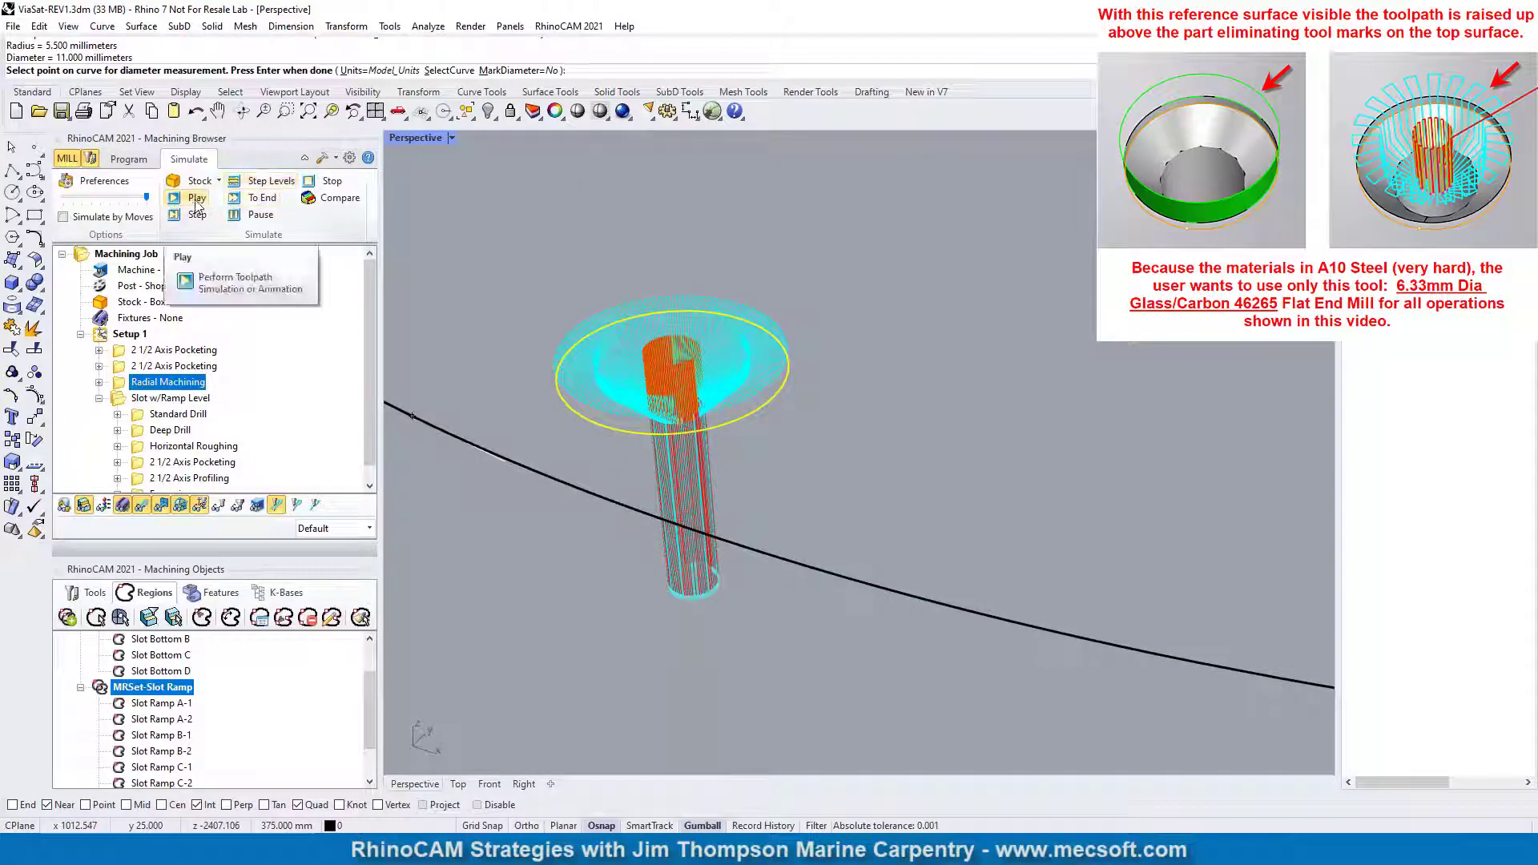
{"action": "left_click_drag", "start_coordinate": [146, 200], "coordinate": [82, 202]}
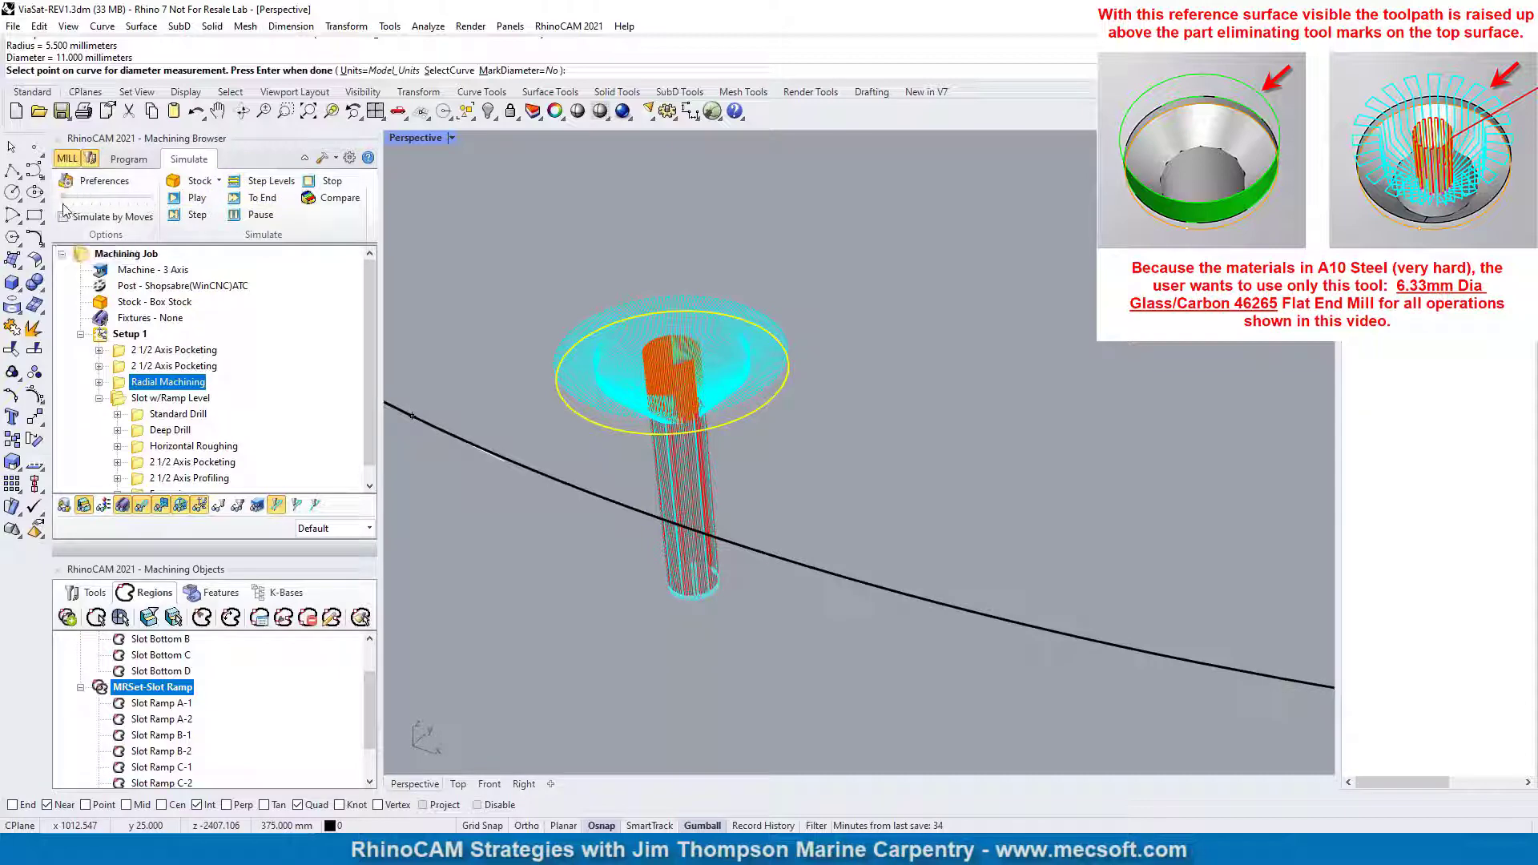
{"action": "left_click", "coordinate": [170, 350]}
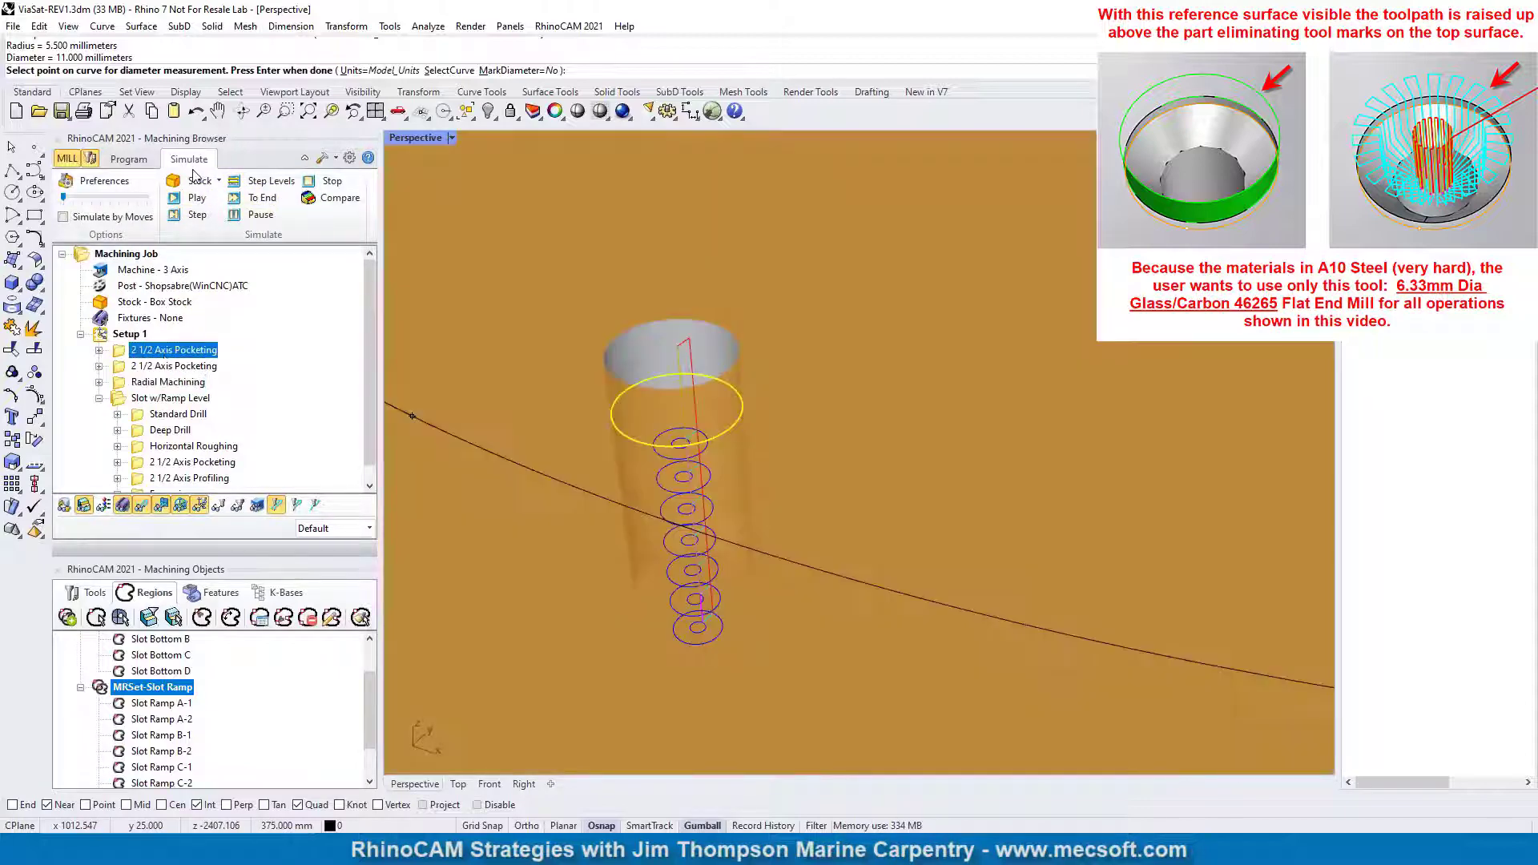
{"action": "left_click", "coordinate": [194, 198]}
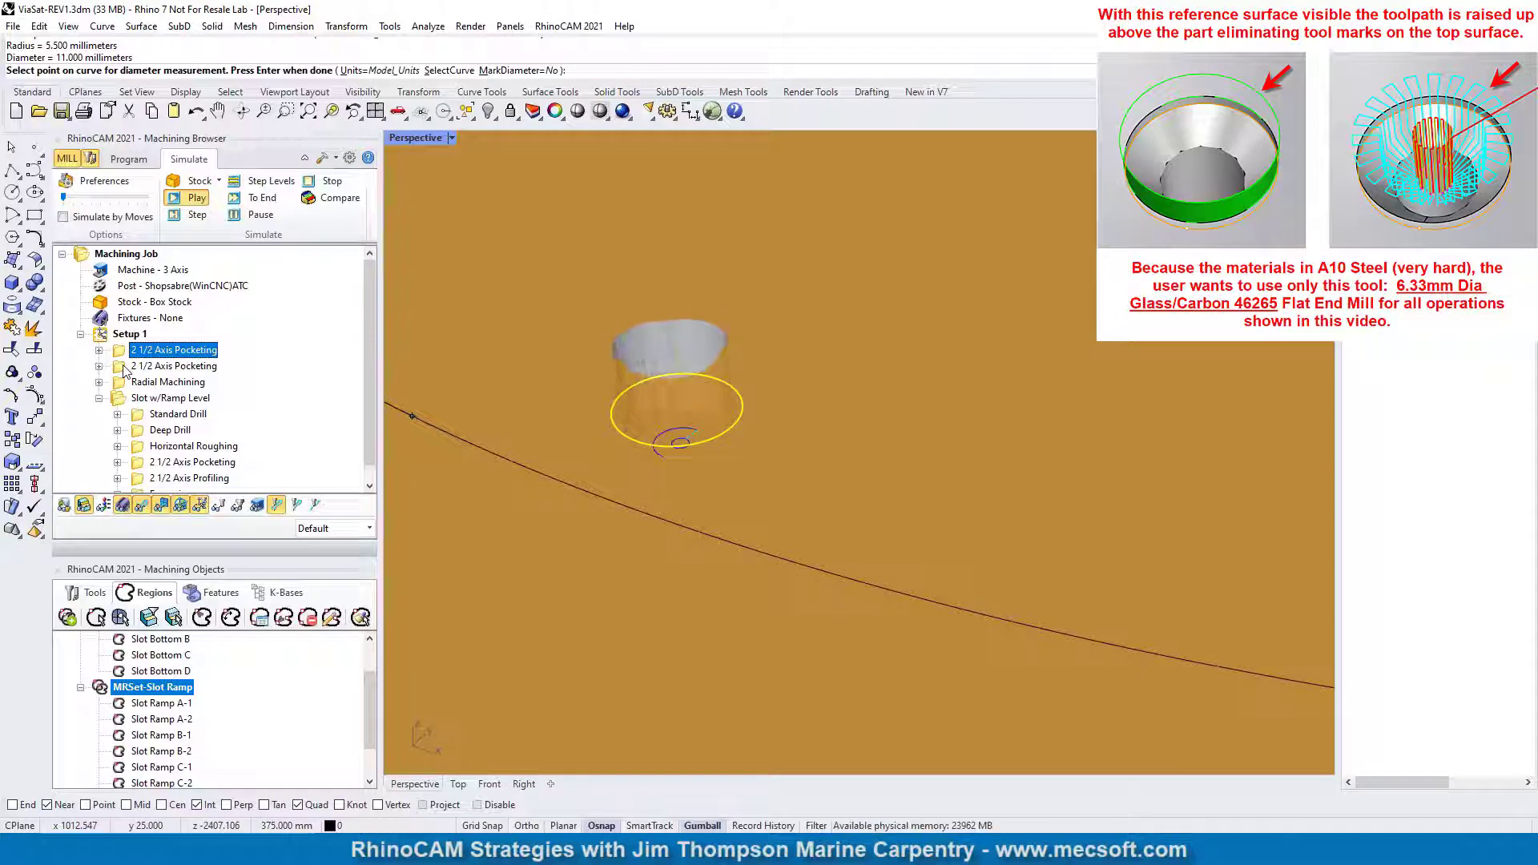
{"action": "left_click", "coordinate": [63, 217]}
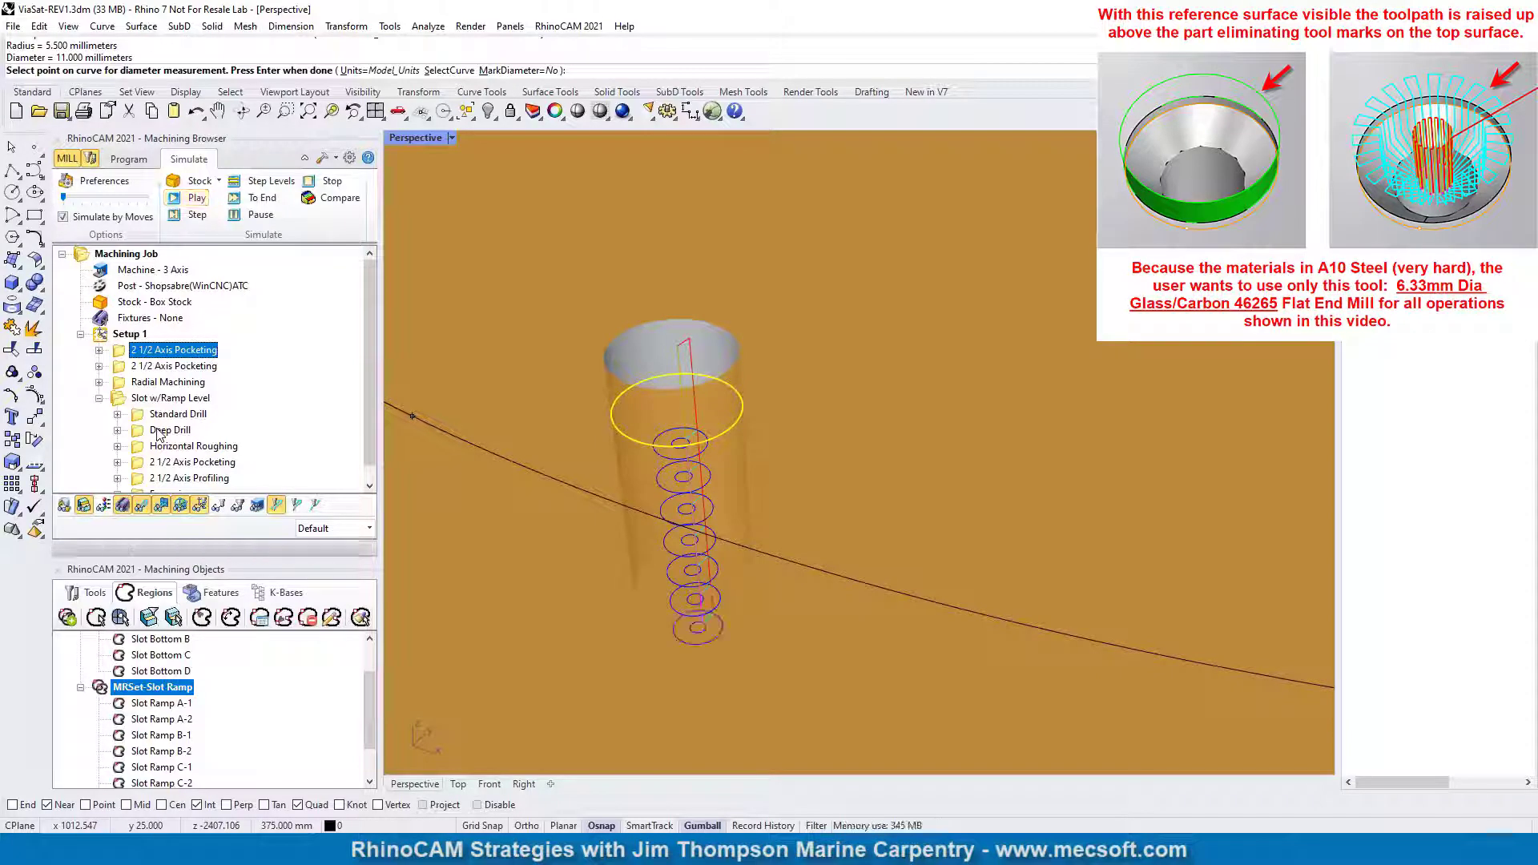
{"action": "left_click", "coordinate": [127, 367]}
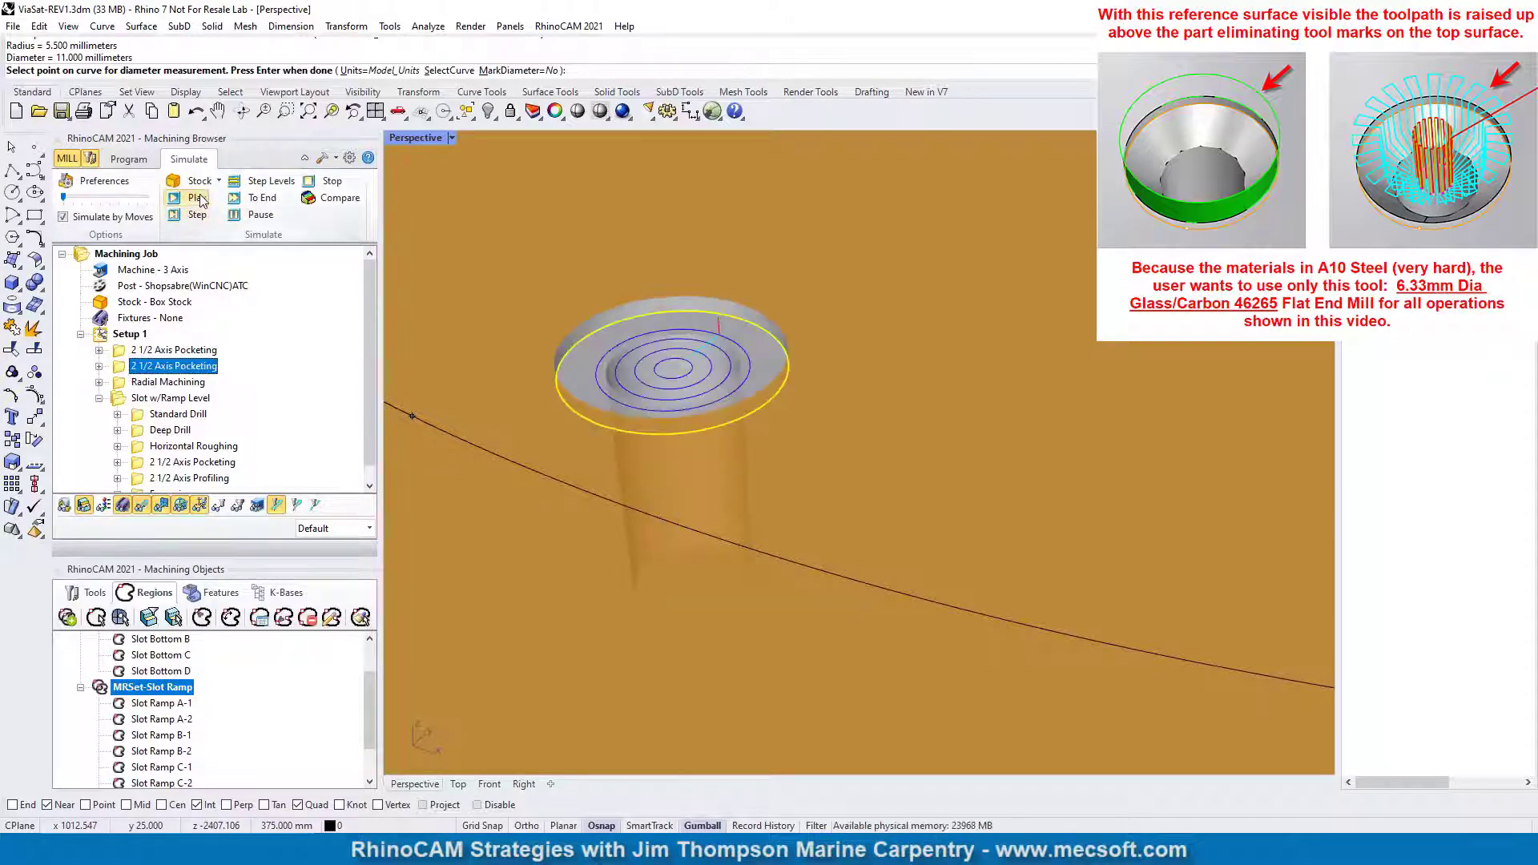
Simulate the Radial Machining operation with Simulate by Moves disabled and inspect the cut along the countersink wall.
{"action": "left_click", "coordinate": [126, 383]}
{"action": "left_click", "coordinate": [64, 217]}
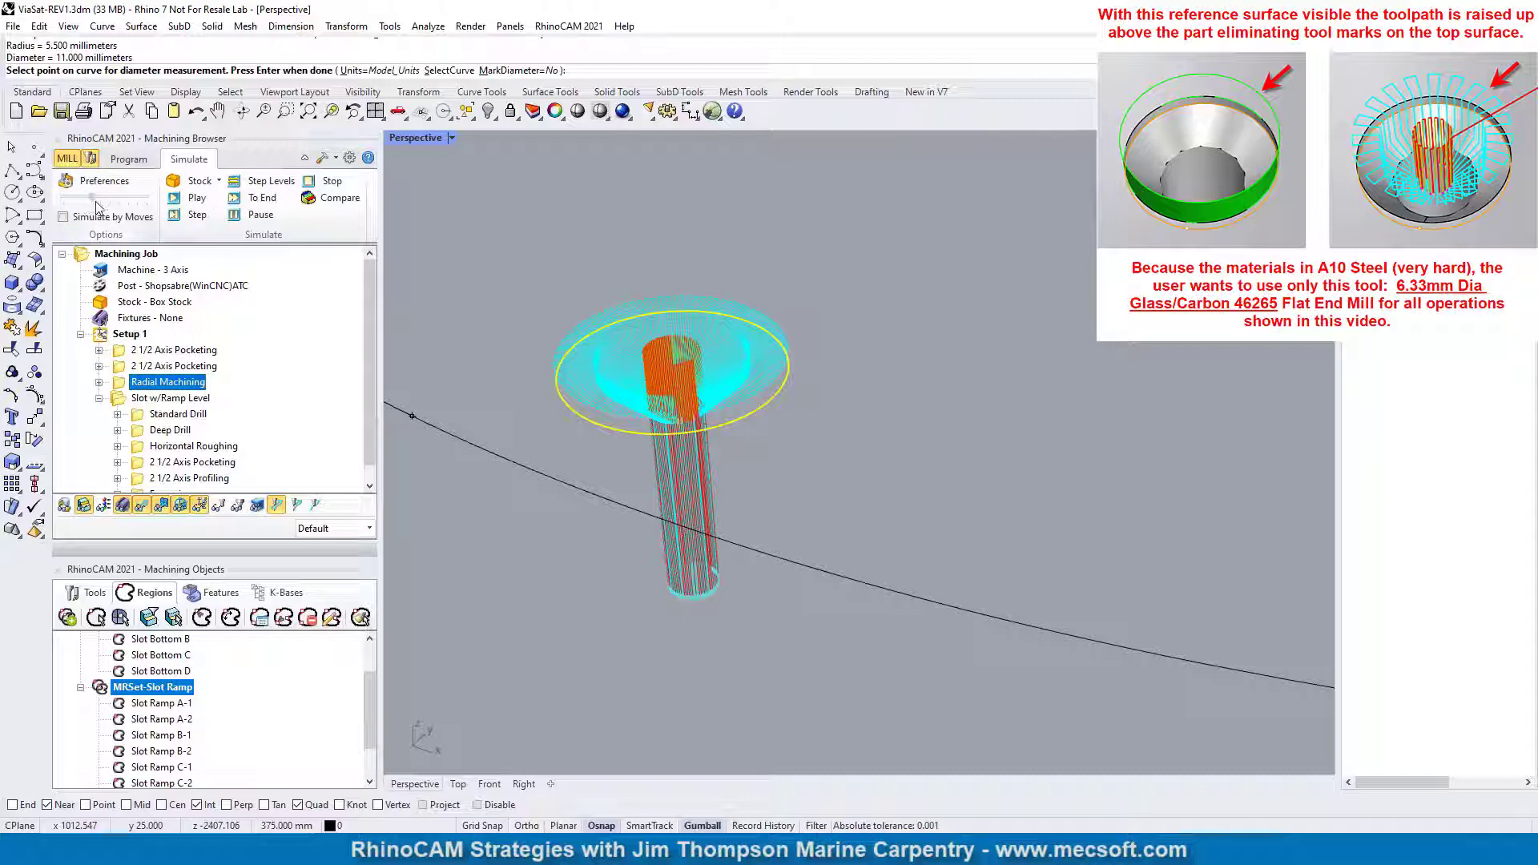
{"action": "left_click", "coordinate": [199, 203]}
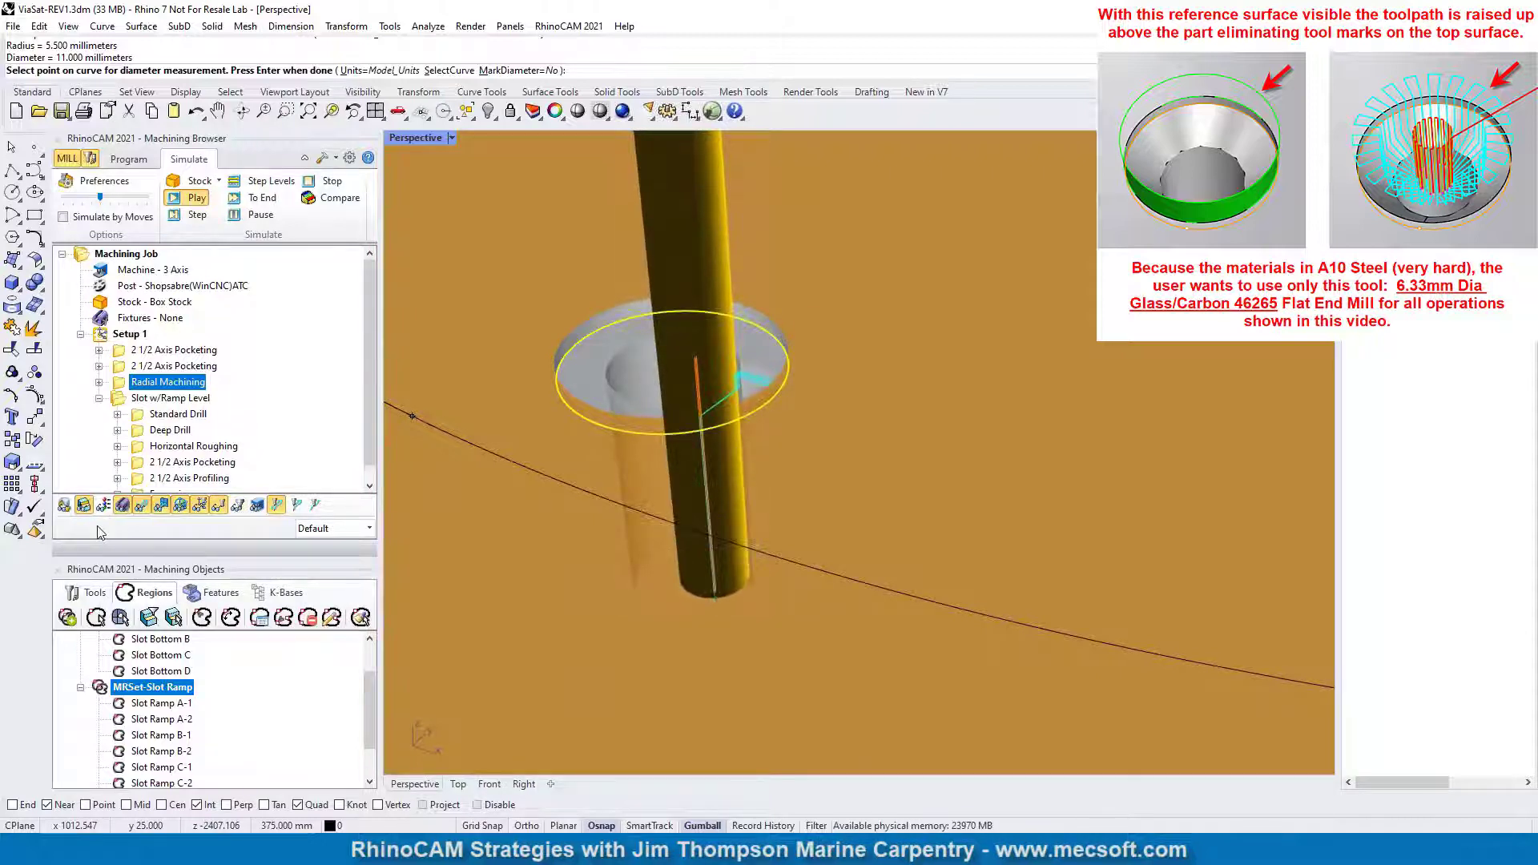
{"action": "scroll", "coordinate": [796, 400], "scroll_direction": "up", "scroll_amount": 5}
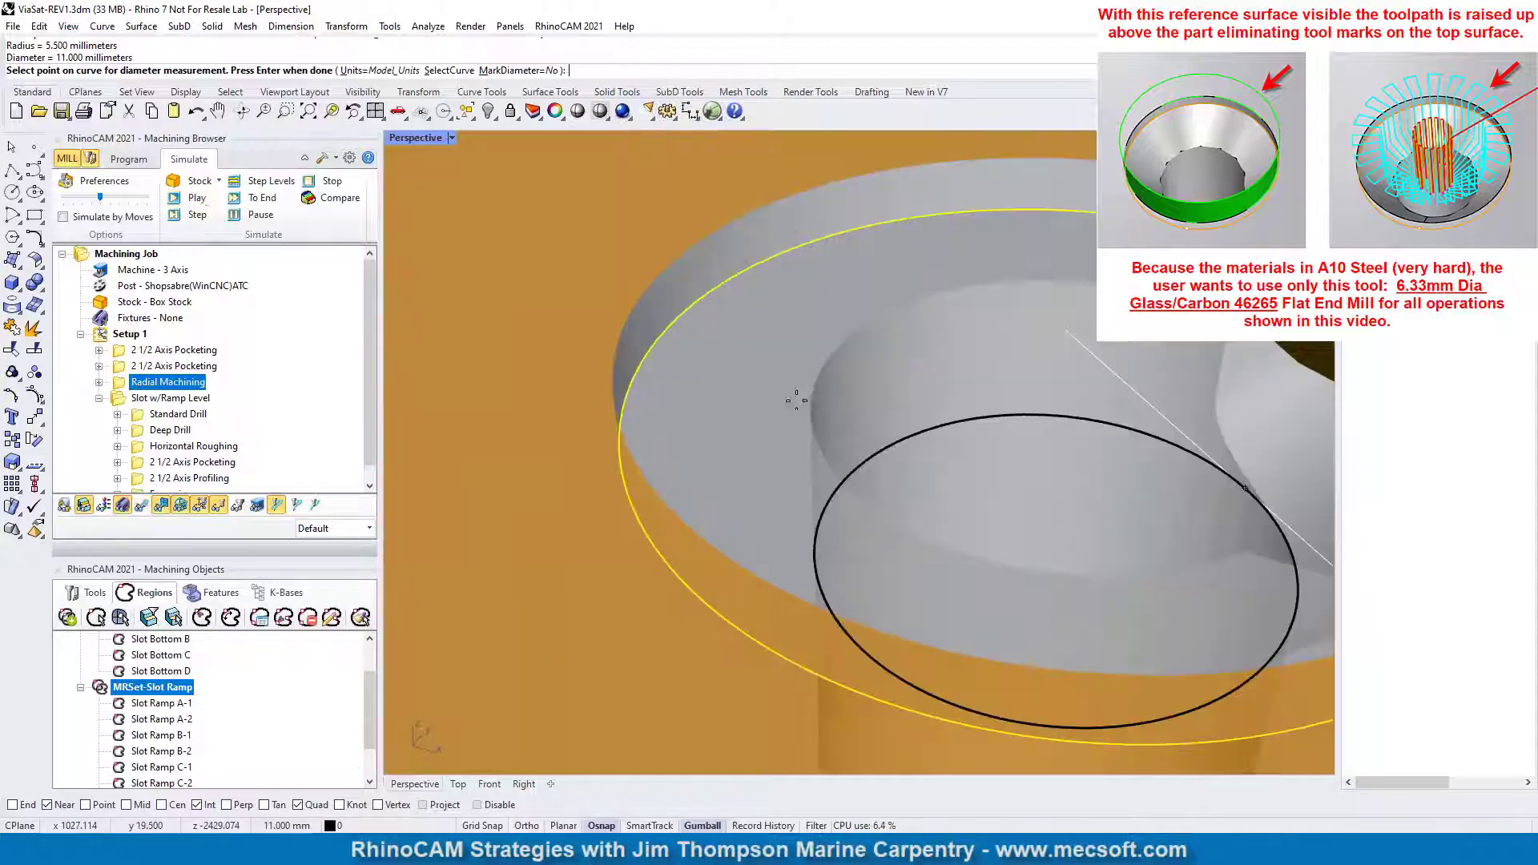
{"action": "scroll", "coordinate": [796, 400], "scroll_direction": "down", "scroll_amount": 5}
{"action": "right_click_drag", "start_coordinate": [796, 400], "coordinate": [839, 460]}
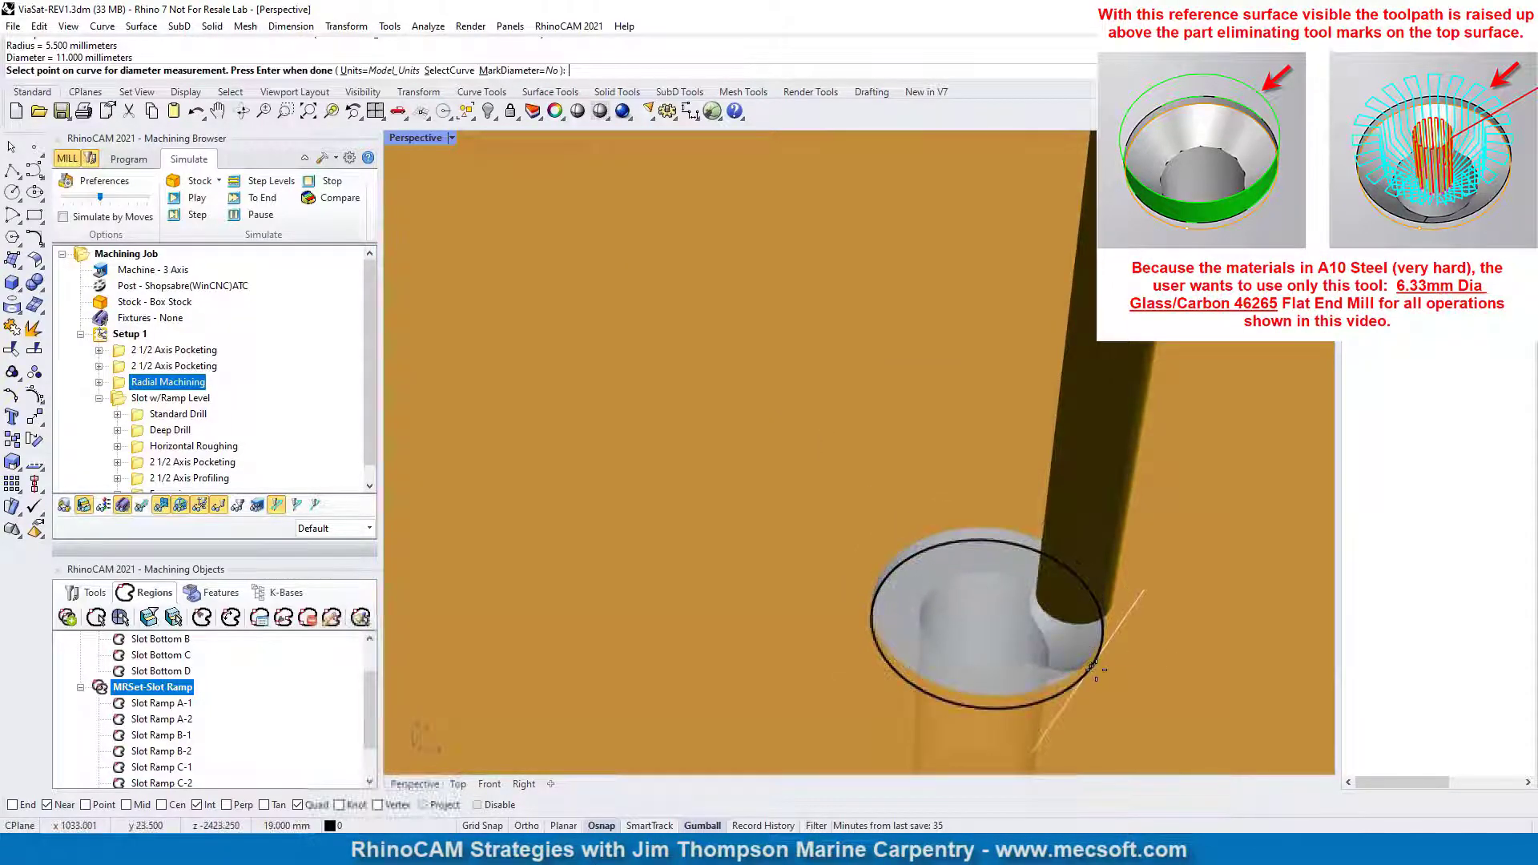
{"action": "scroll", "coordinate": [1113, 634], "scroll_direction": "up", "scroll_amount": 5}
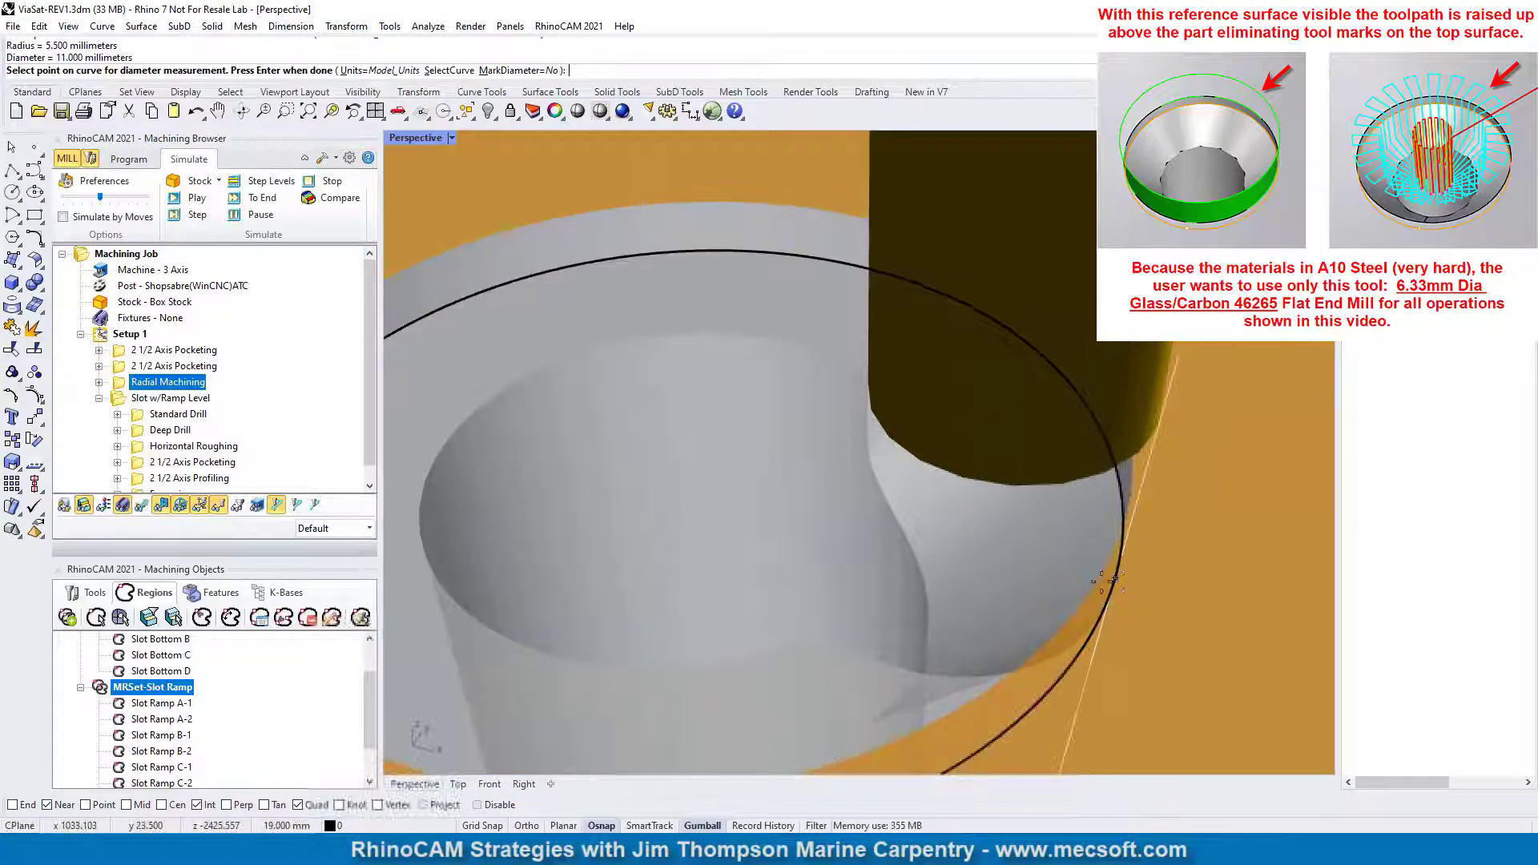
Increase the Radial Machining stepover percentage, regenerate the operation and display its new toolpath.
{"action": "left_click", "coordinate": [124, 387]}
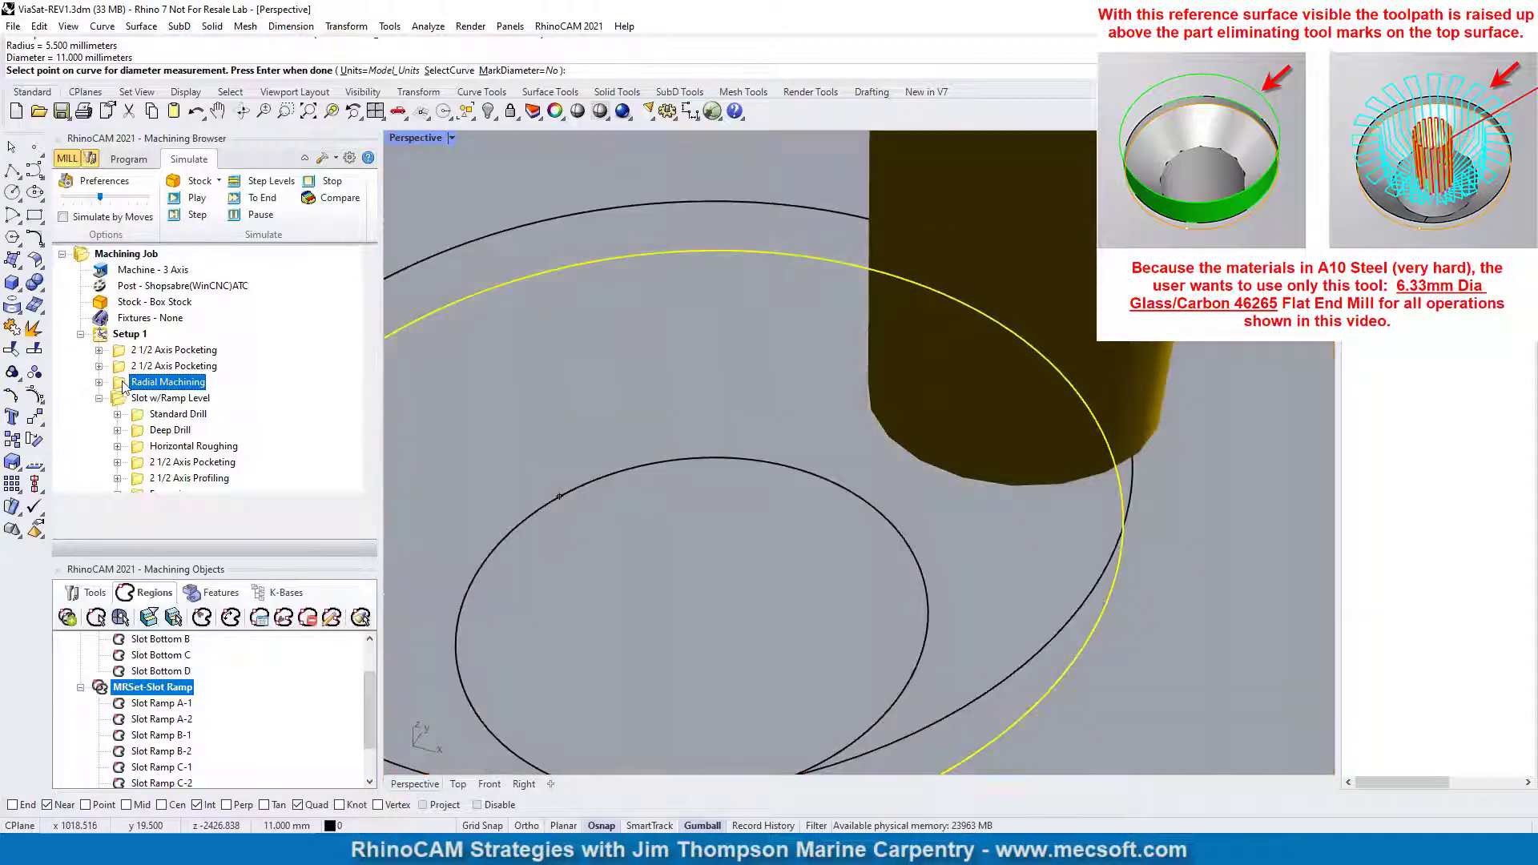
{"action": "double_click", "coordinate": [123, 387]}
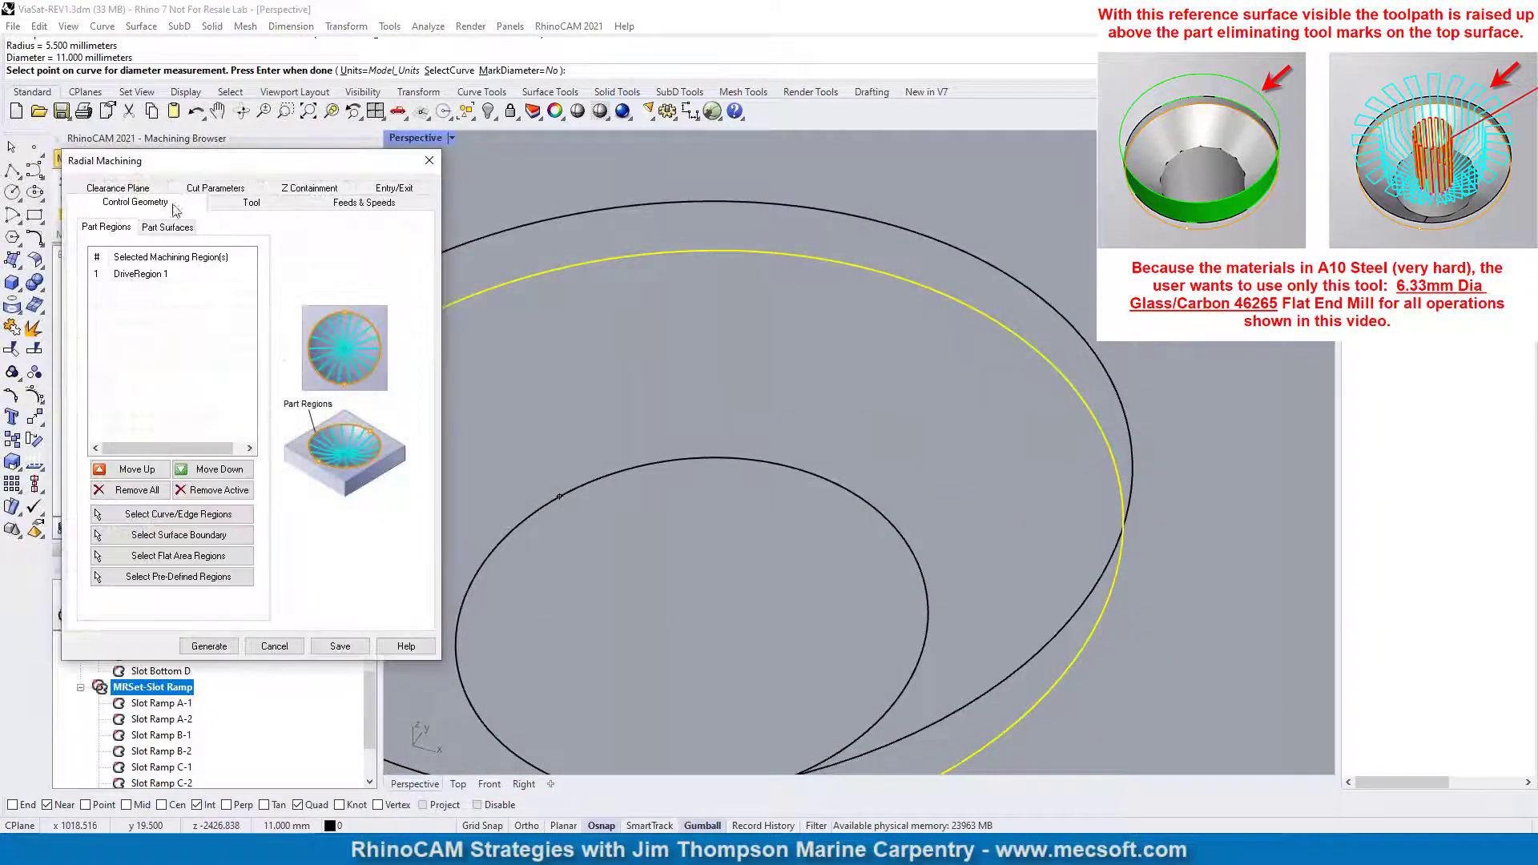
{"action": "left_click", "coordinate": [218, 189]}
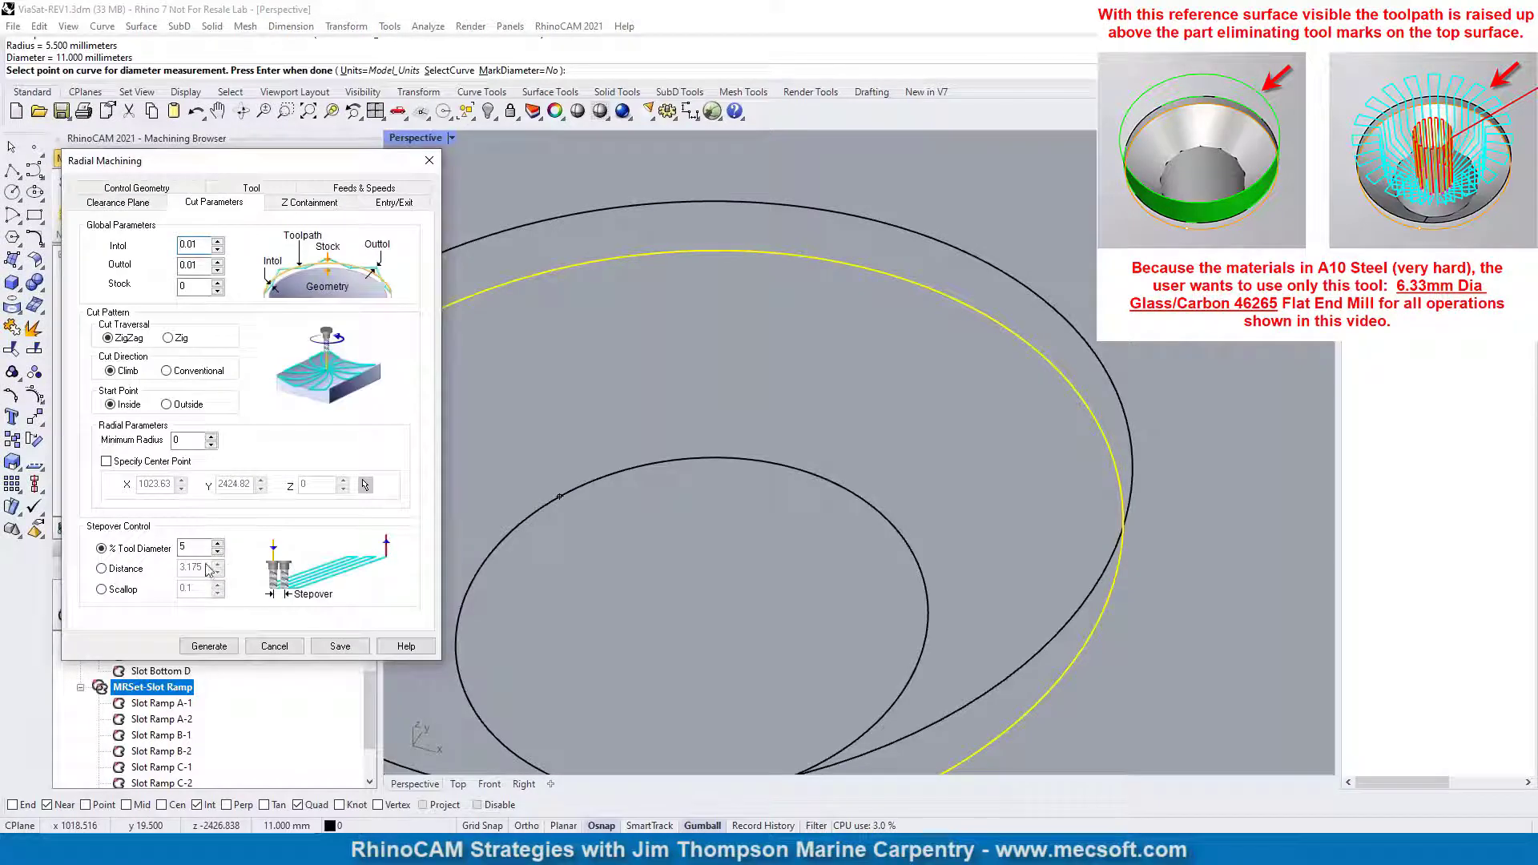
{"action": "type", "text": "15"}
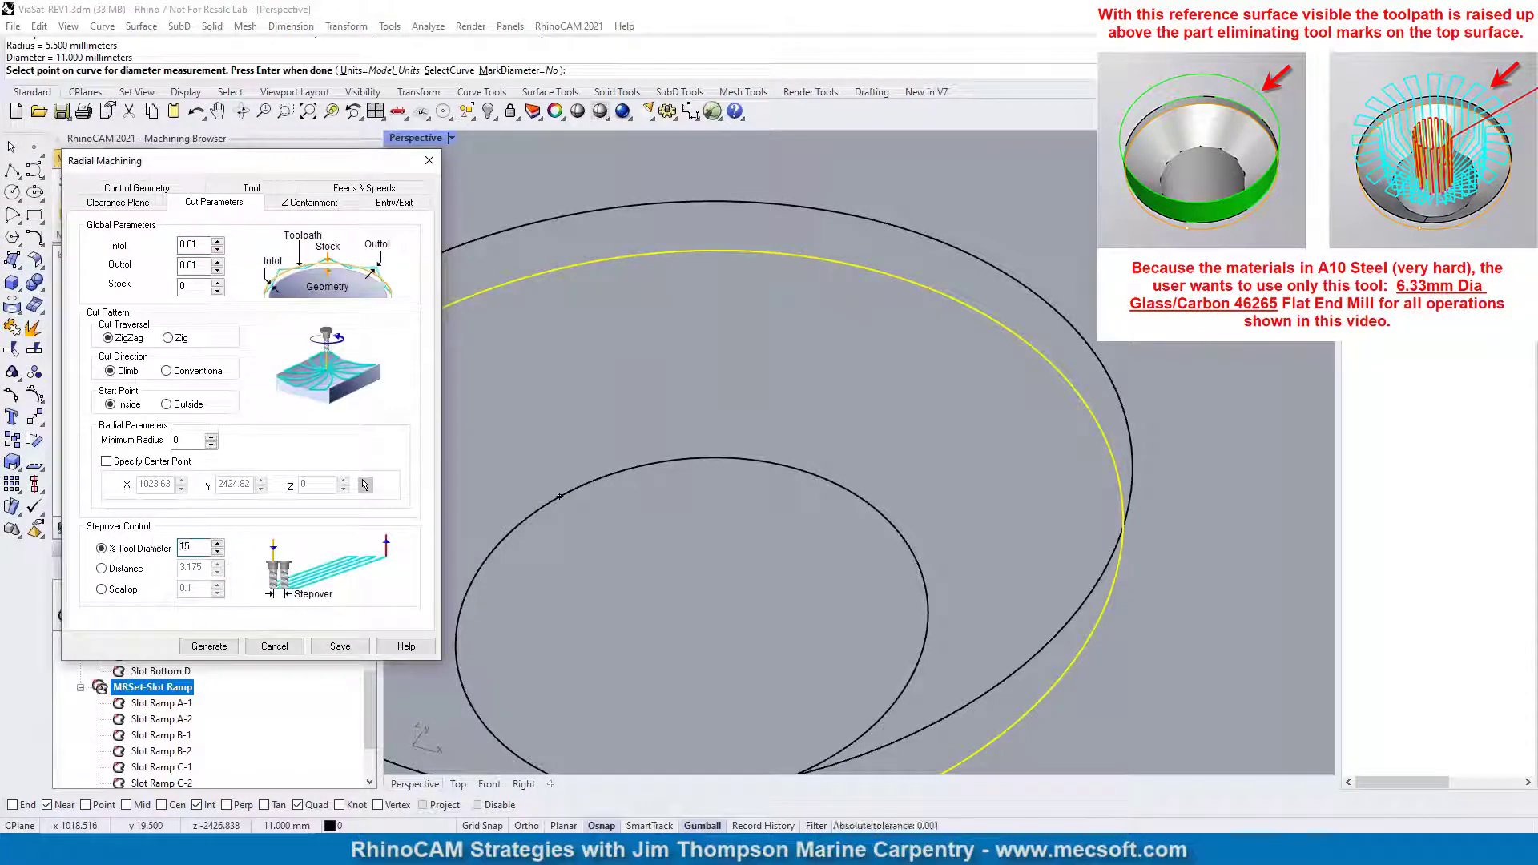
{"action": "key", "text": "BackSpace"}
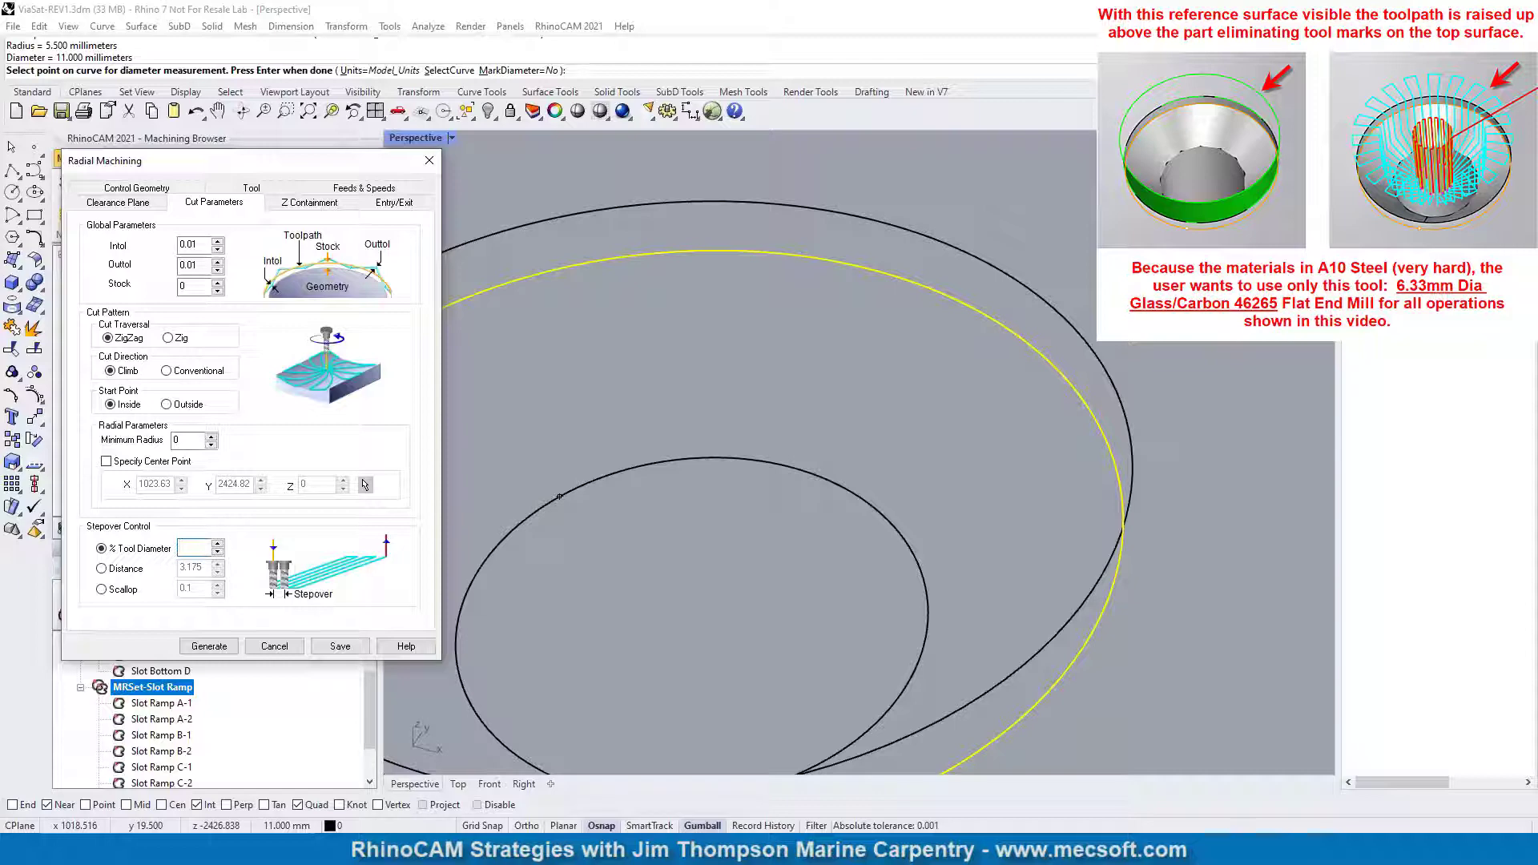
{"action": "left_click", "coordinate": [210, 646]}
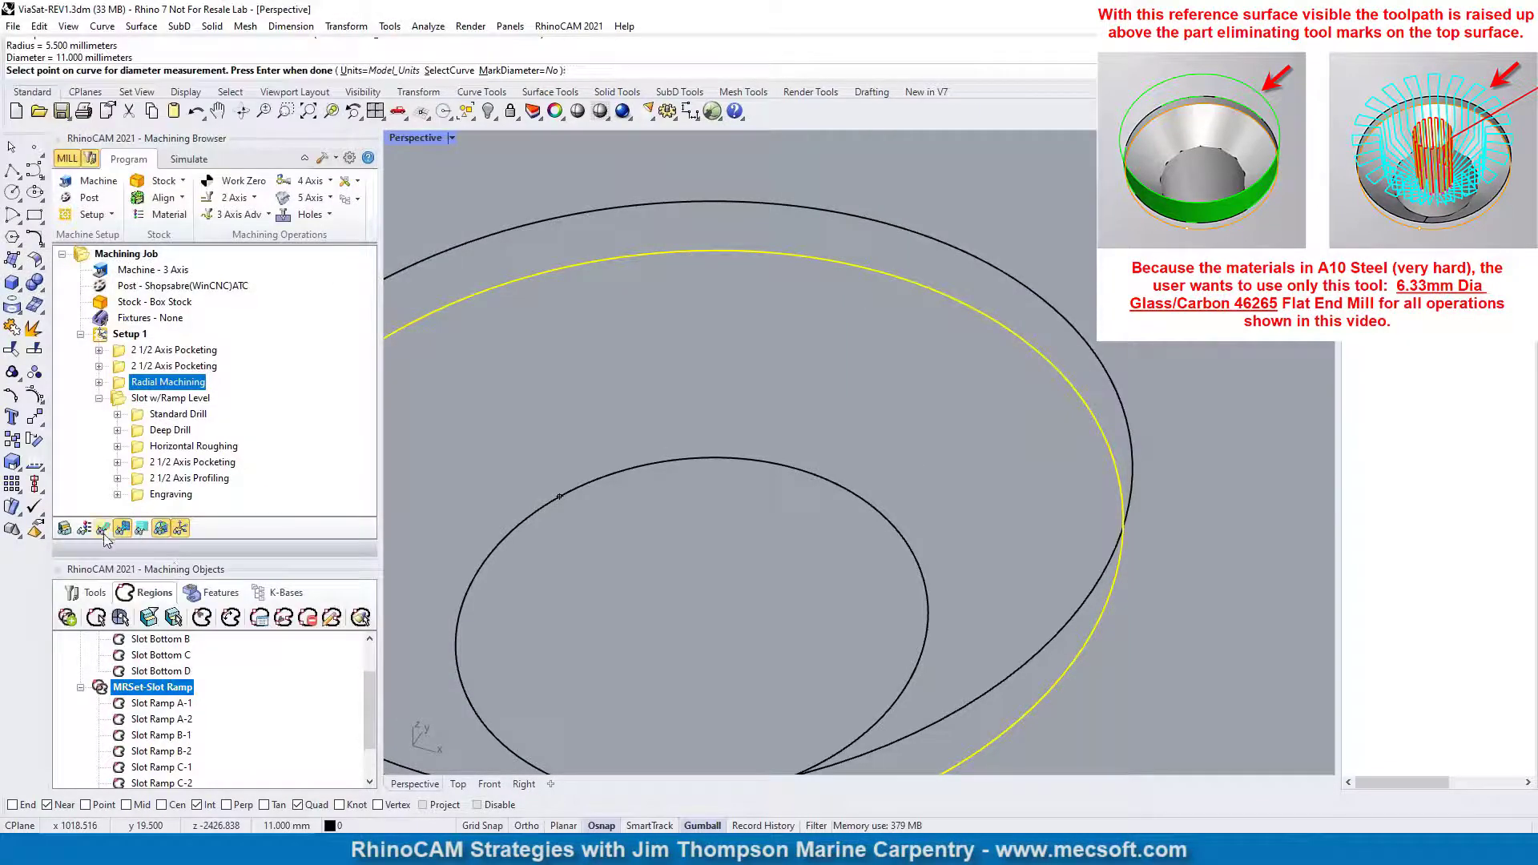
{"action": "left_click", "coordinate": [103, 528]}
{"action": "scroll", "coordinate": [520, 441], "scroll_direction": "down", "scroll_amount": 3}
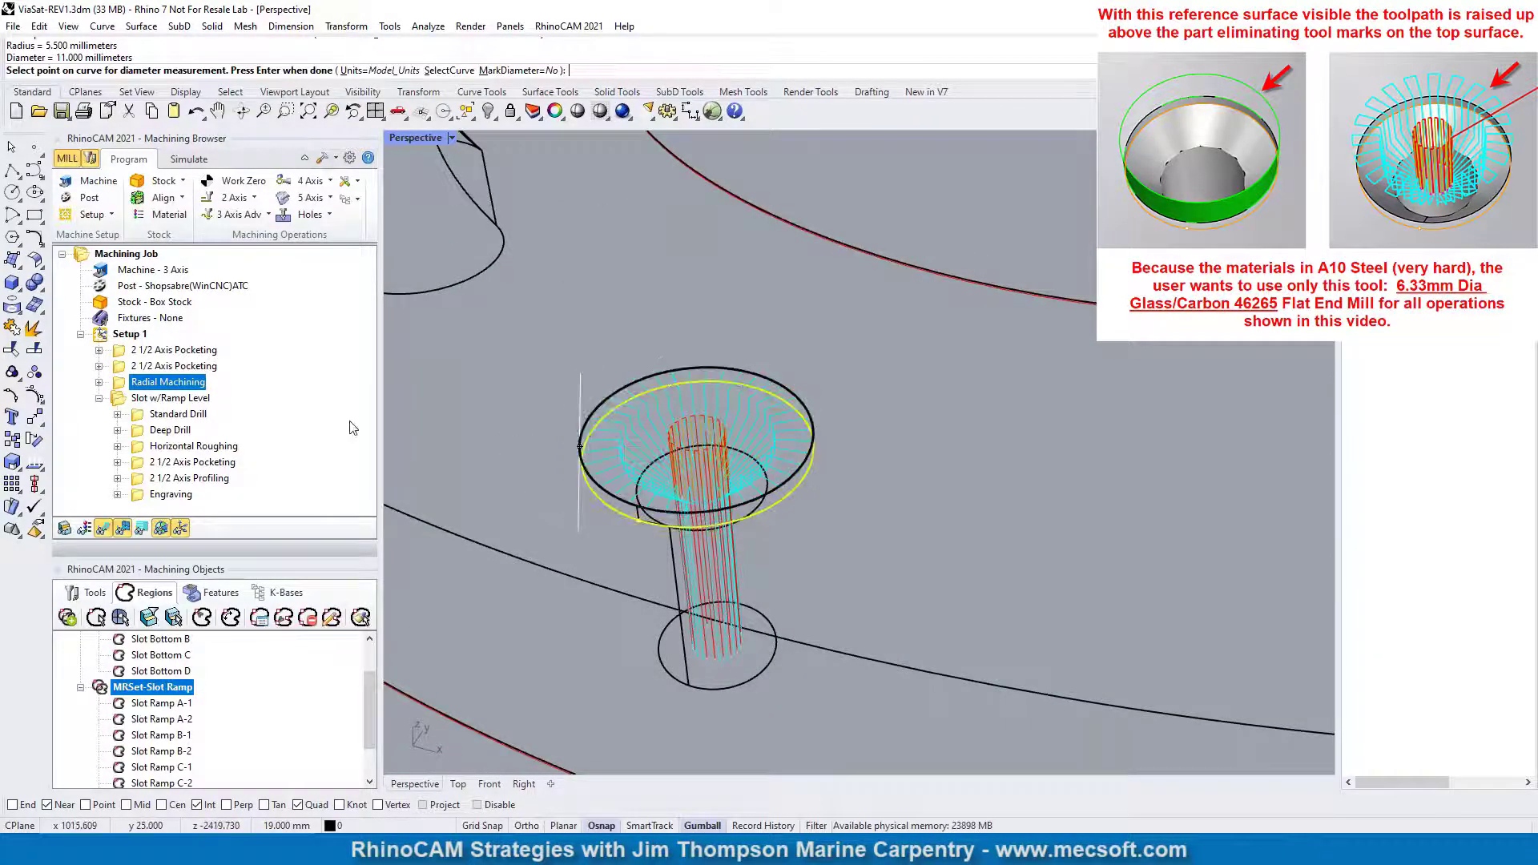
Simulate the regenerated Radial Machining operation with its toolpath hidden and the speed raised, then inspect the finished countersink.
{"action": "left_click", "coordinate": [202, 163]}
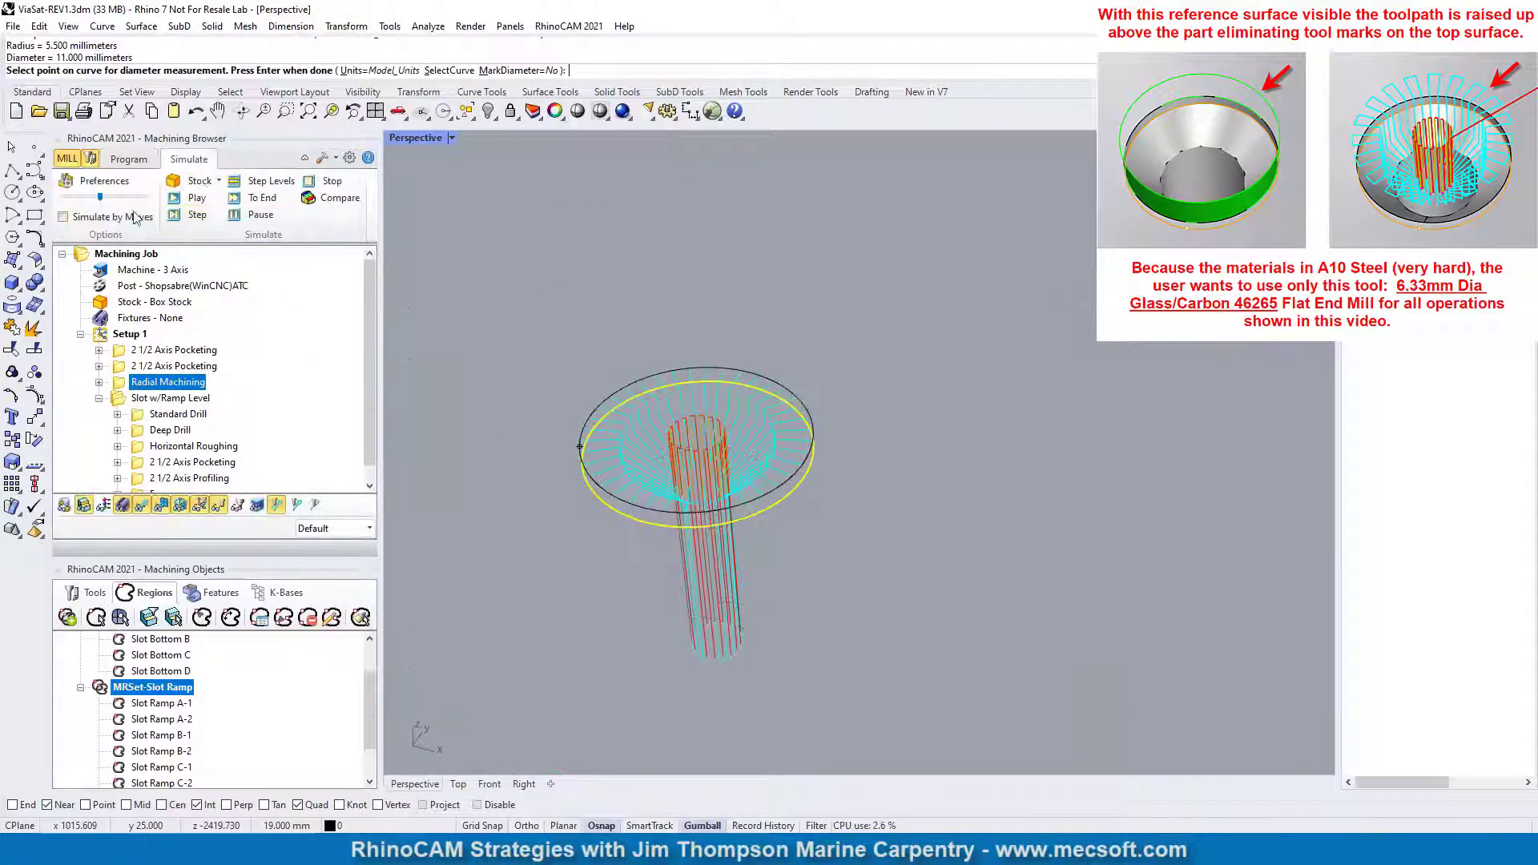
{"action": "left_click", "coordinate": [196, 199]}
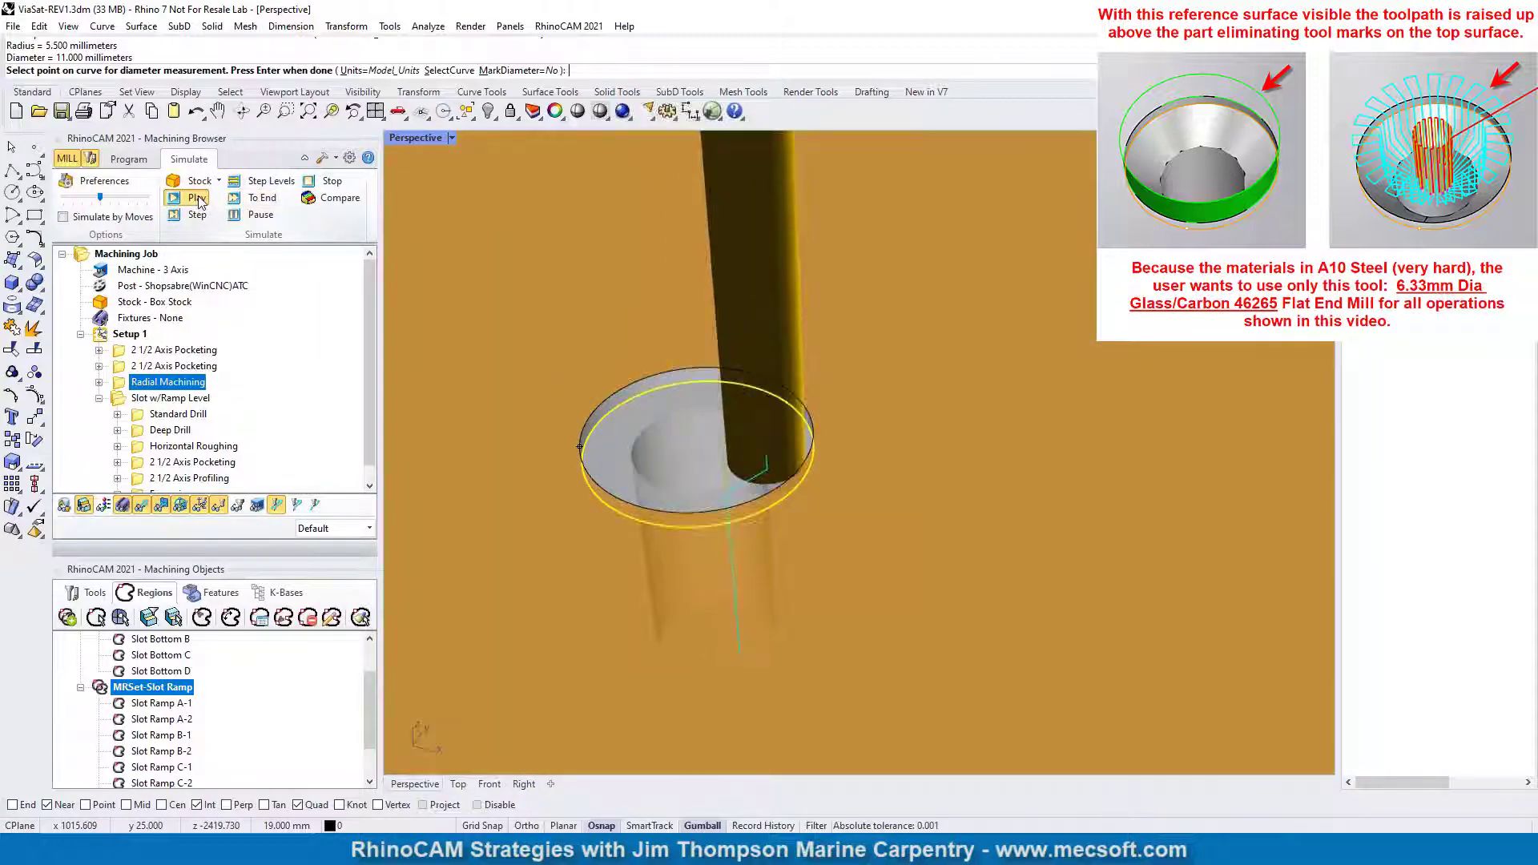
{"action": "left_click", "coordinate": [142, 506]}
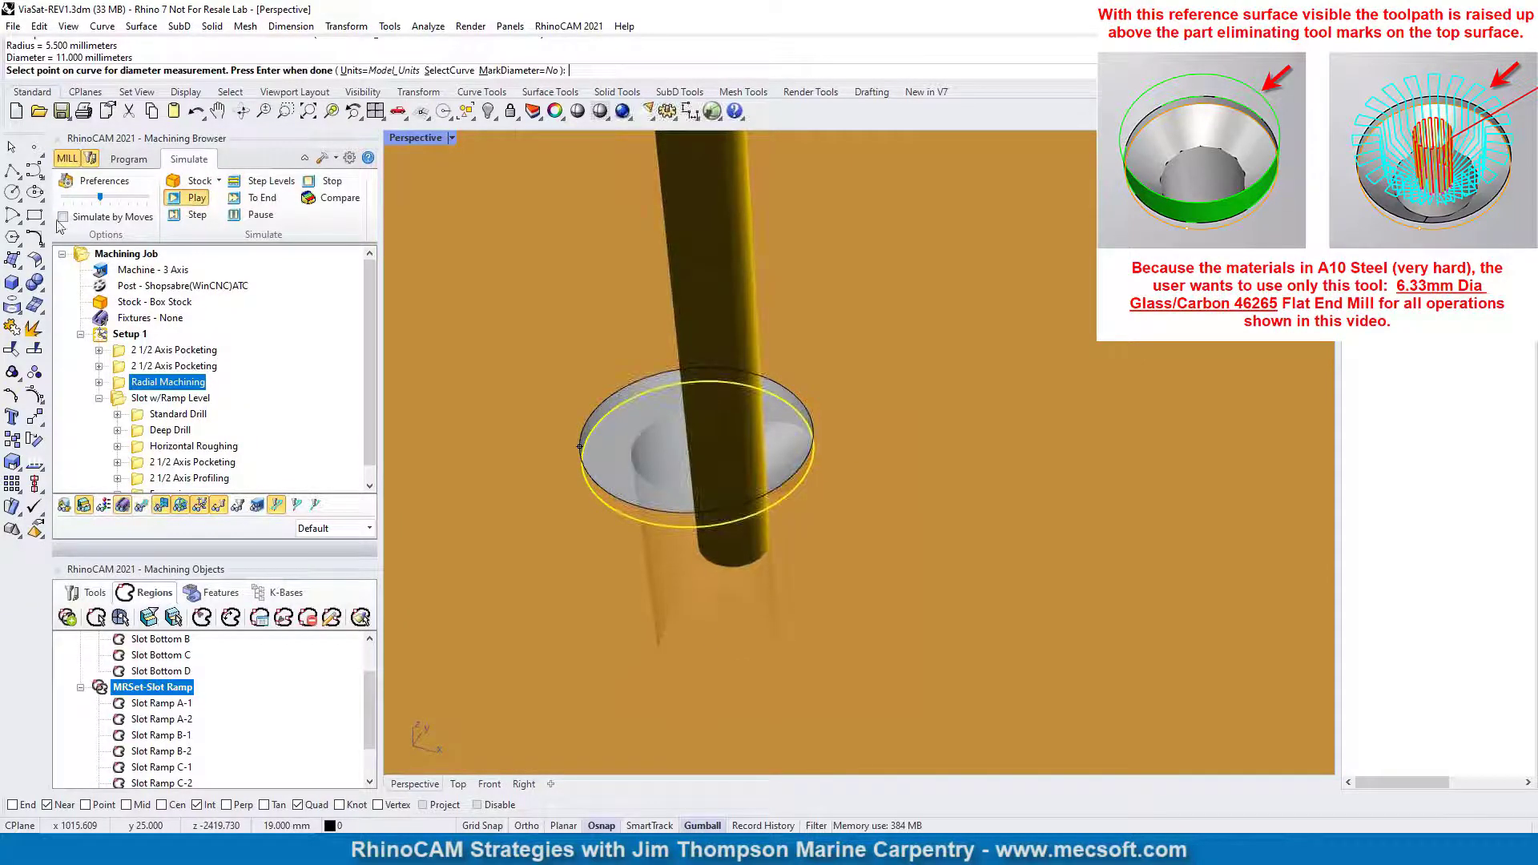
{"action": "left_click_drag", "start_coordinate": [101, 199], "coordinate": [129, 200]}
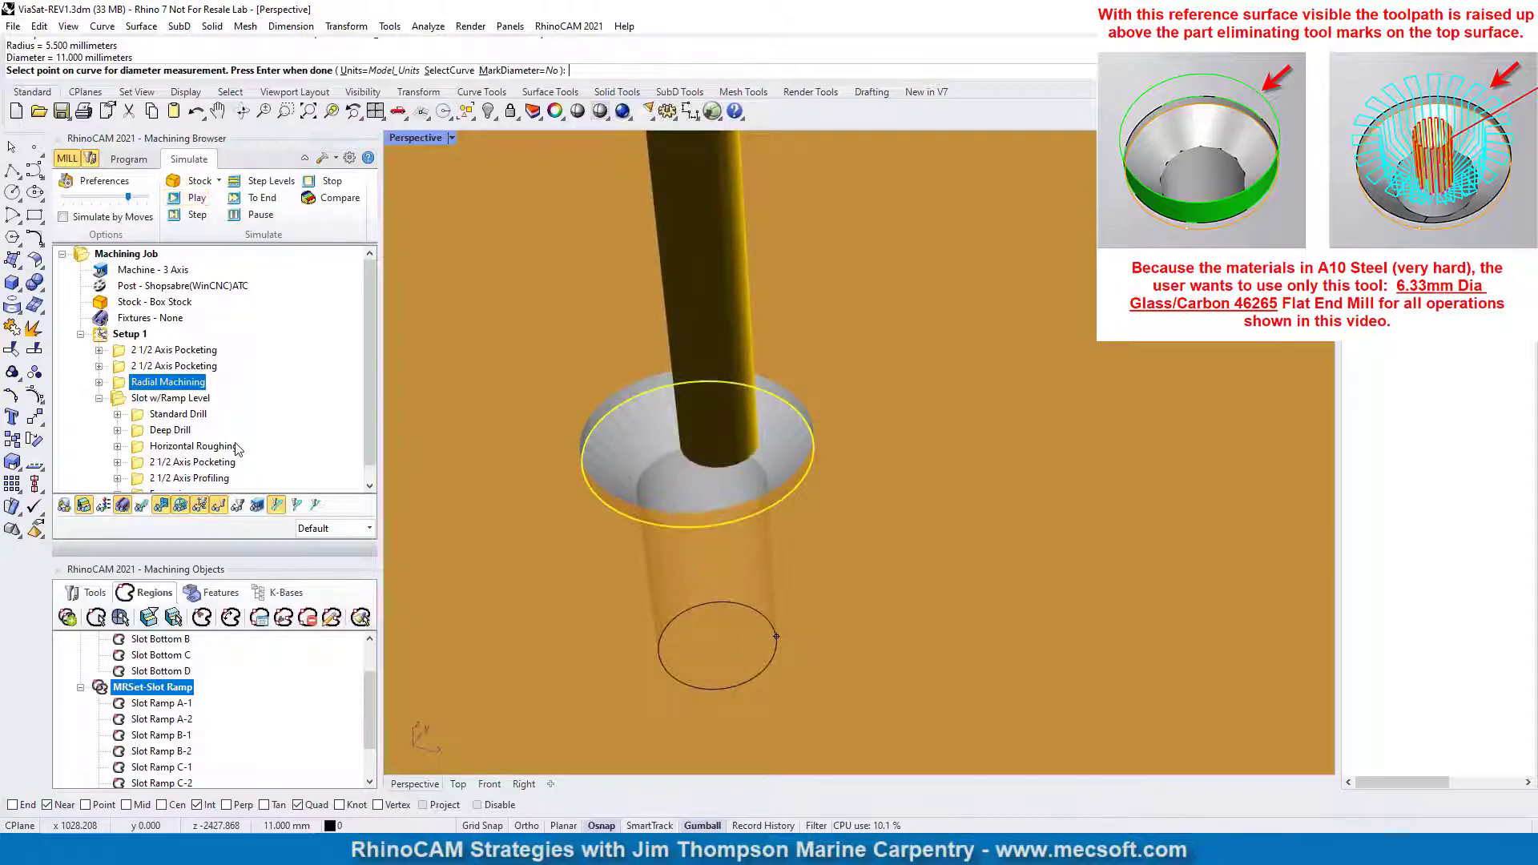
{"action": "key", "text": "Return"}
{"action": "right_click_drag", "start_coordinate": [817, 489], "coordinate": [817, 536]}
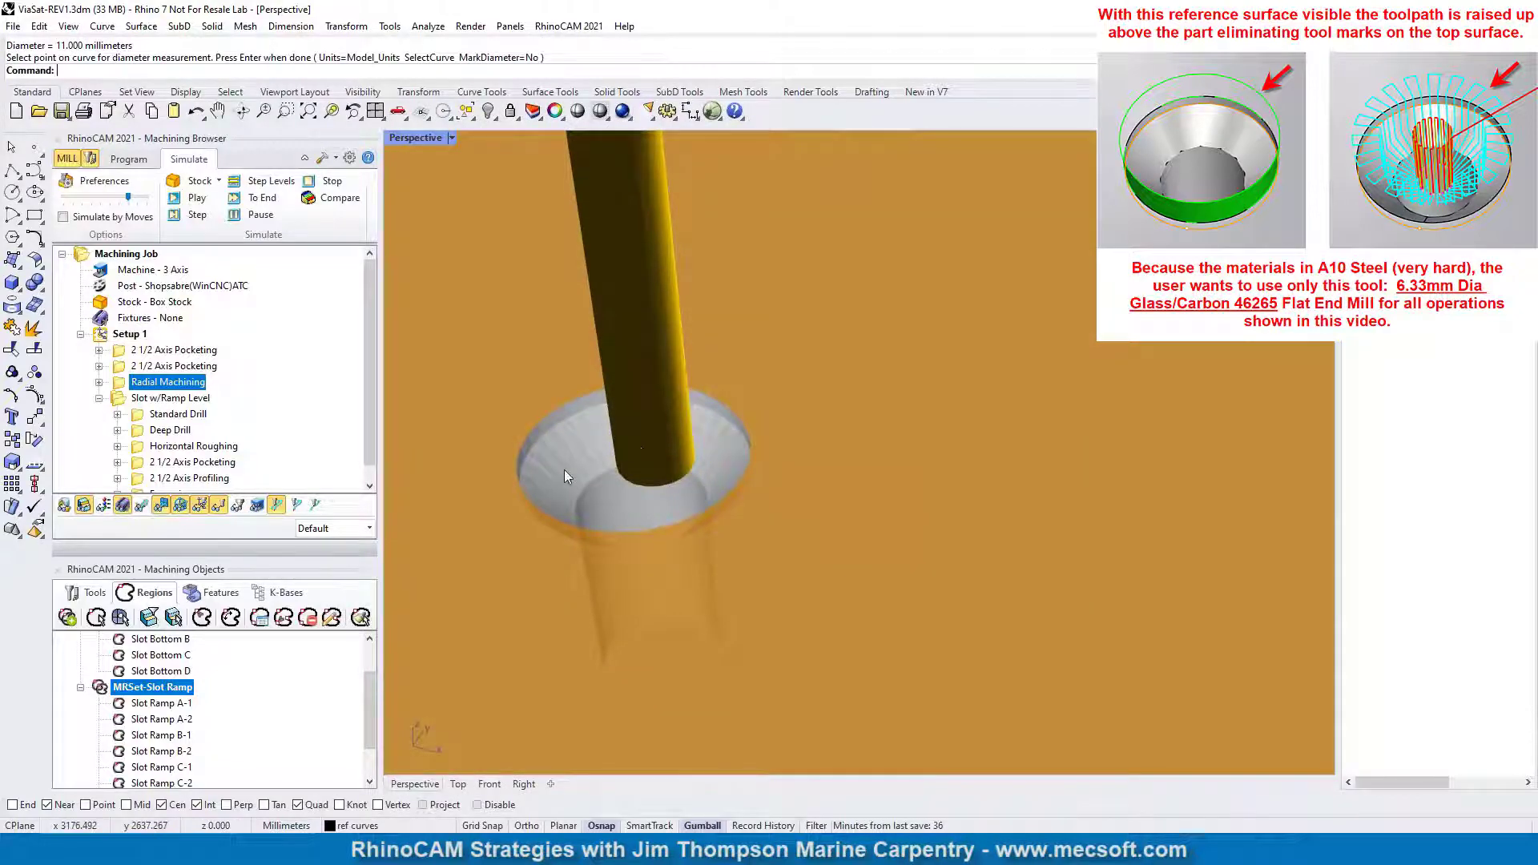
Limit the Radial Machining operation's lowest Z to 19.5, picked from the upper edge of the bore, and regenerate its toolpath.
{"action": "right_click", "coordinate": [122, 388]}
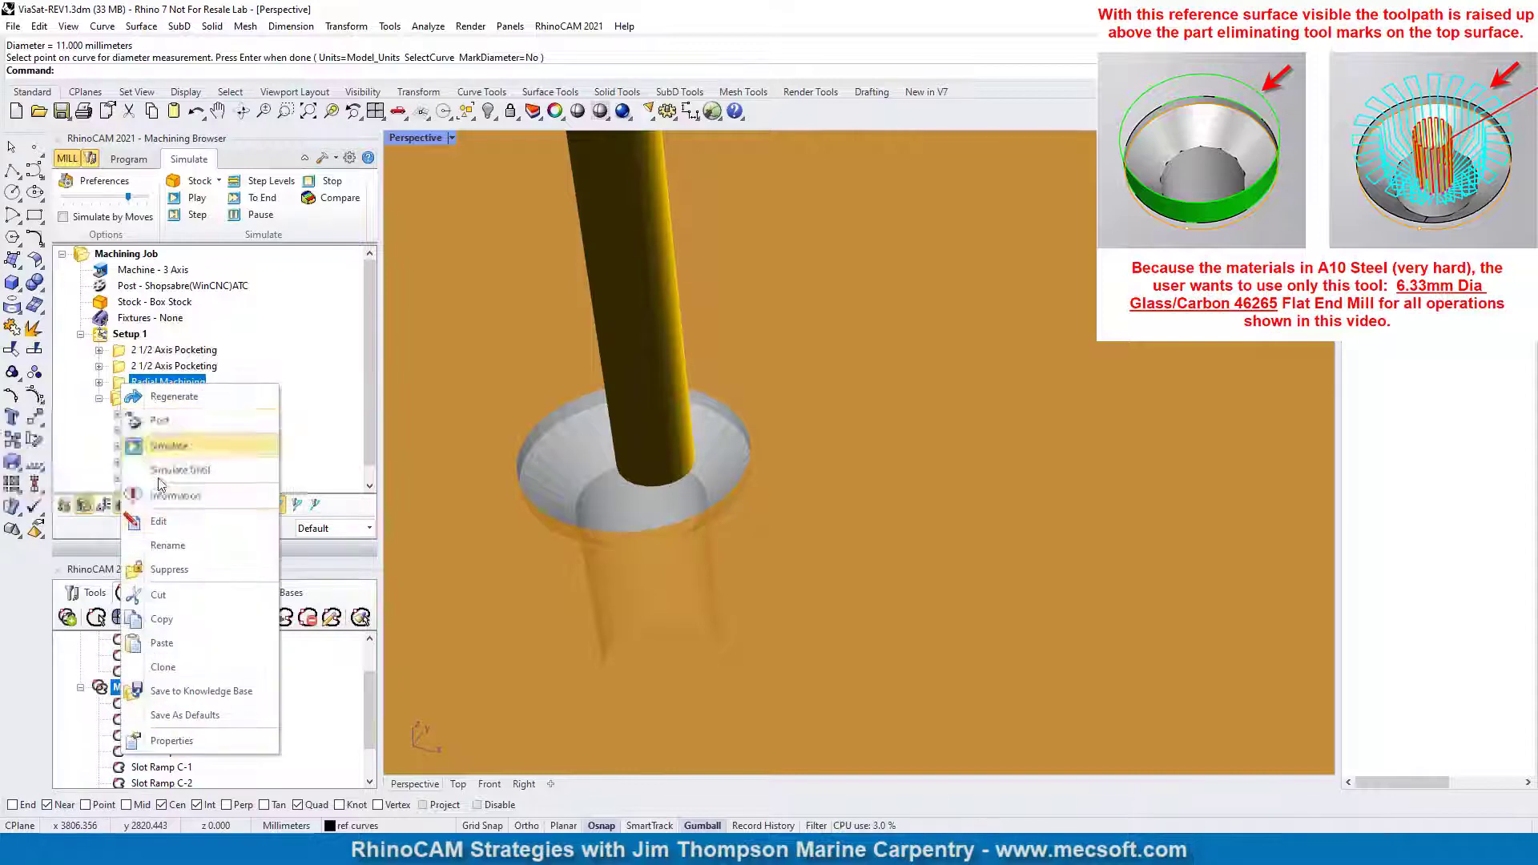
{"action": "left_click", "coordinate": [158, 525]}
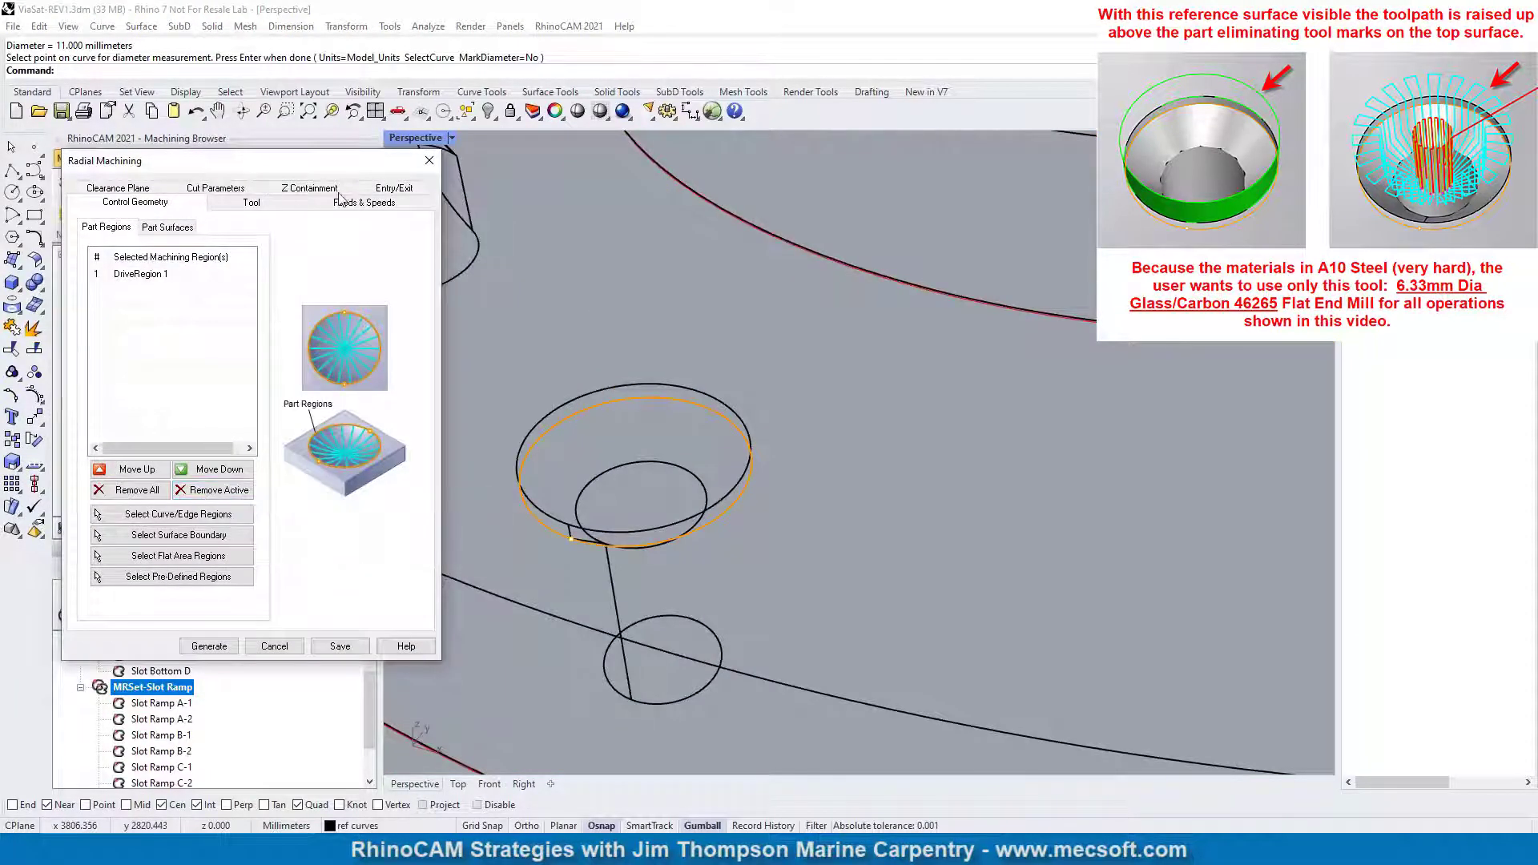
{"action": "left_click", "coordinate": [339, 190]}
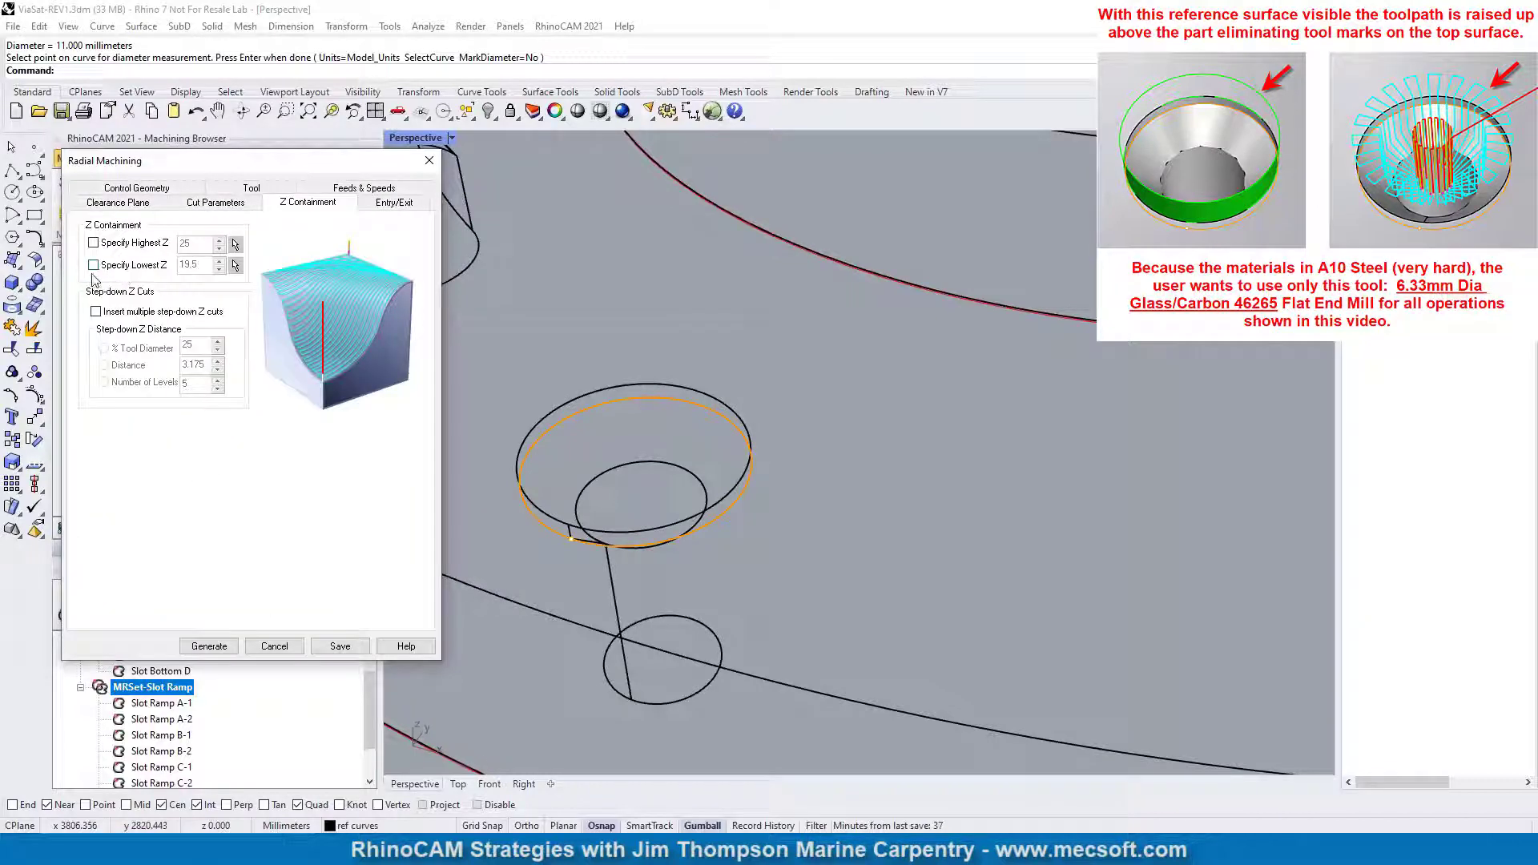
{"action": "left_click", "coordinate": [94, 265]}
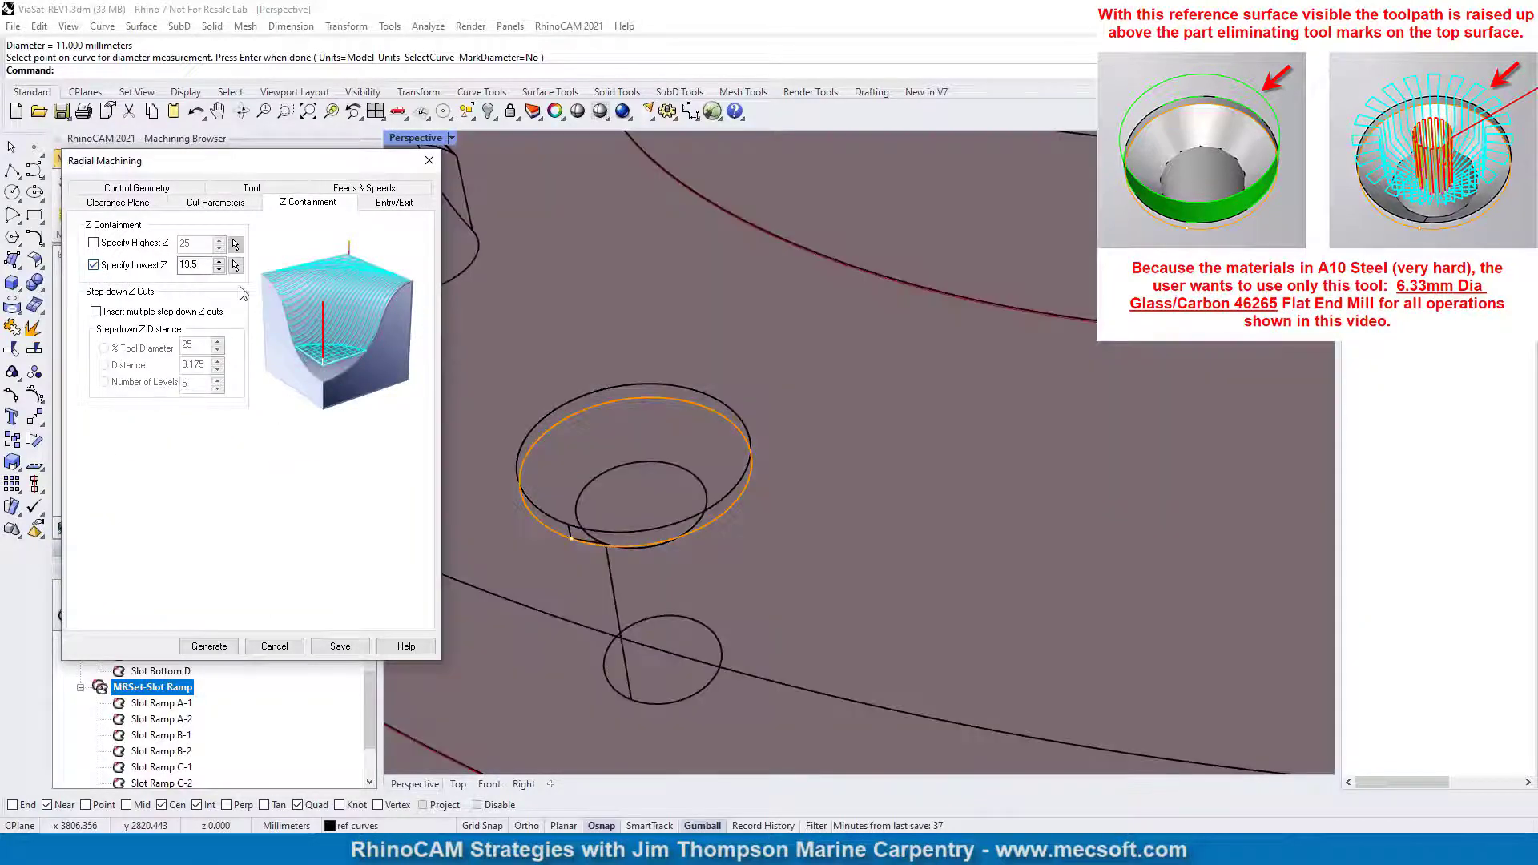
{"action": "left_click", "coordinate": [236, 264]}
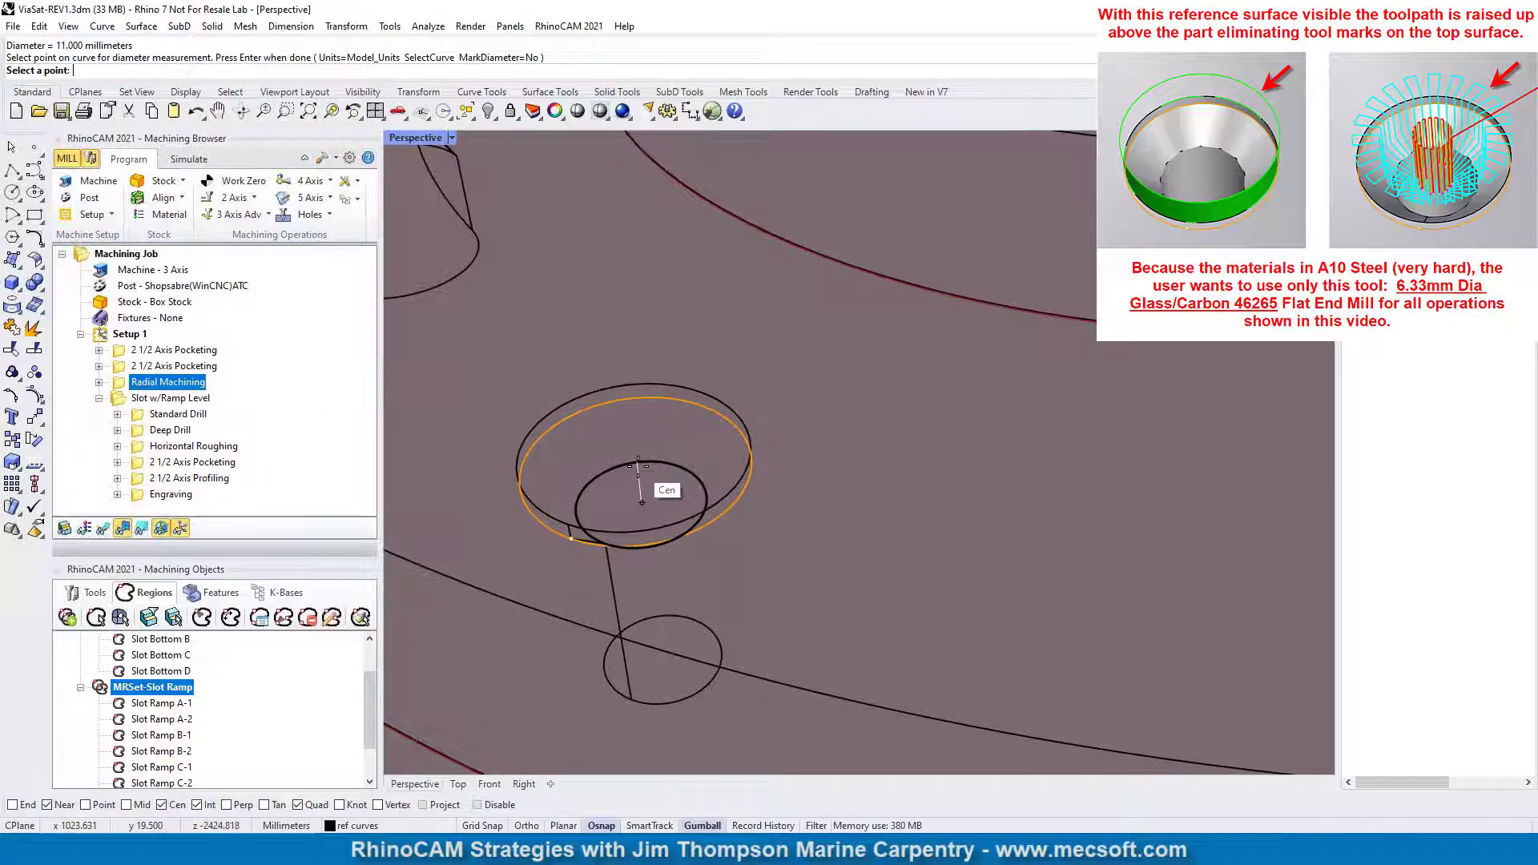
{"action": "left_click", "coordinate": [638, 464]}
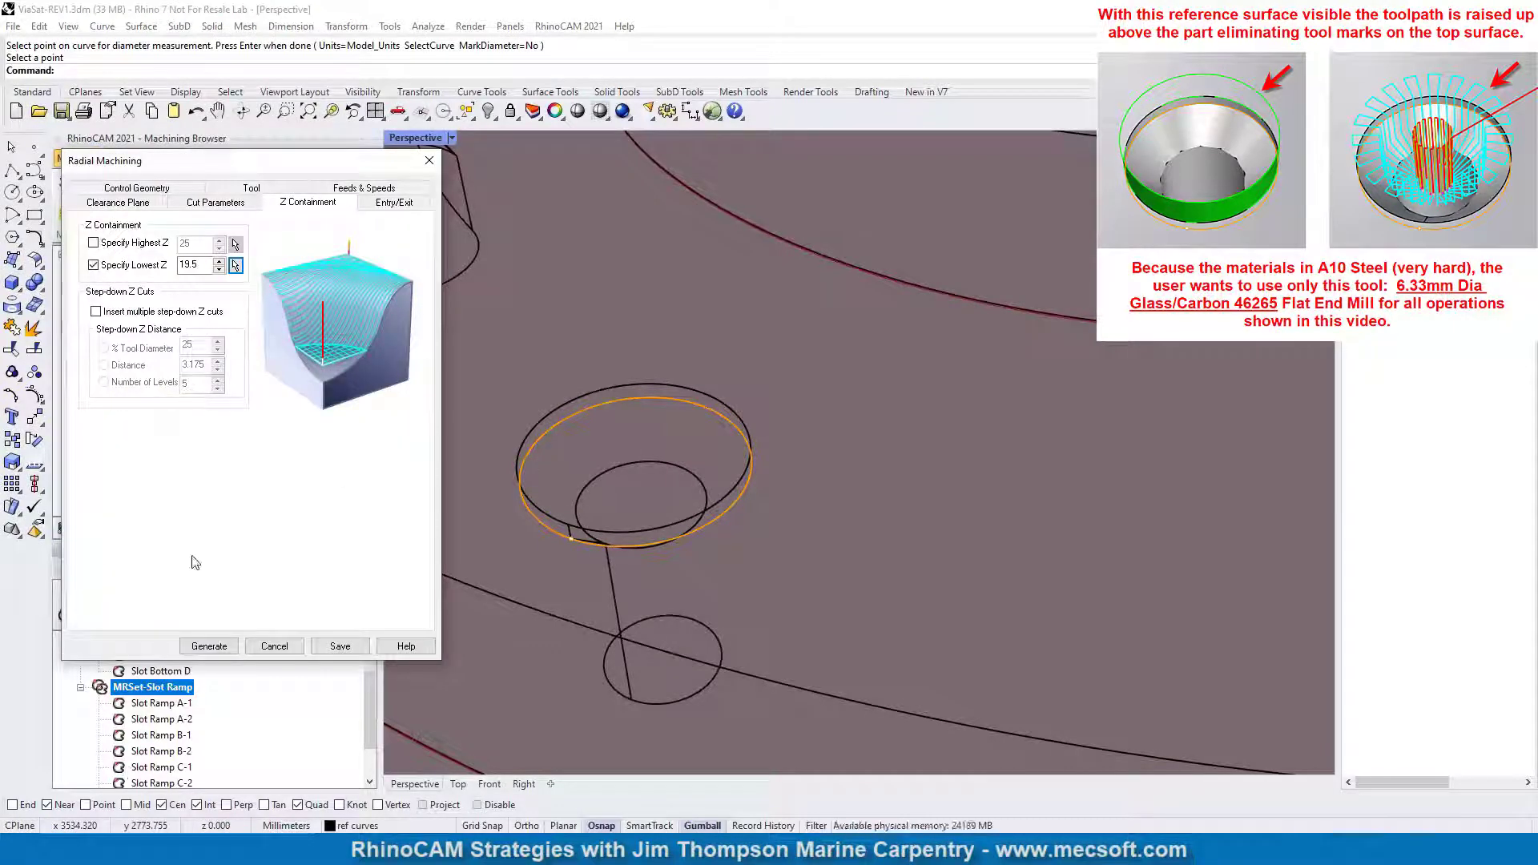
{"action": "left_click", "coordinate": [220, 649]}
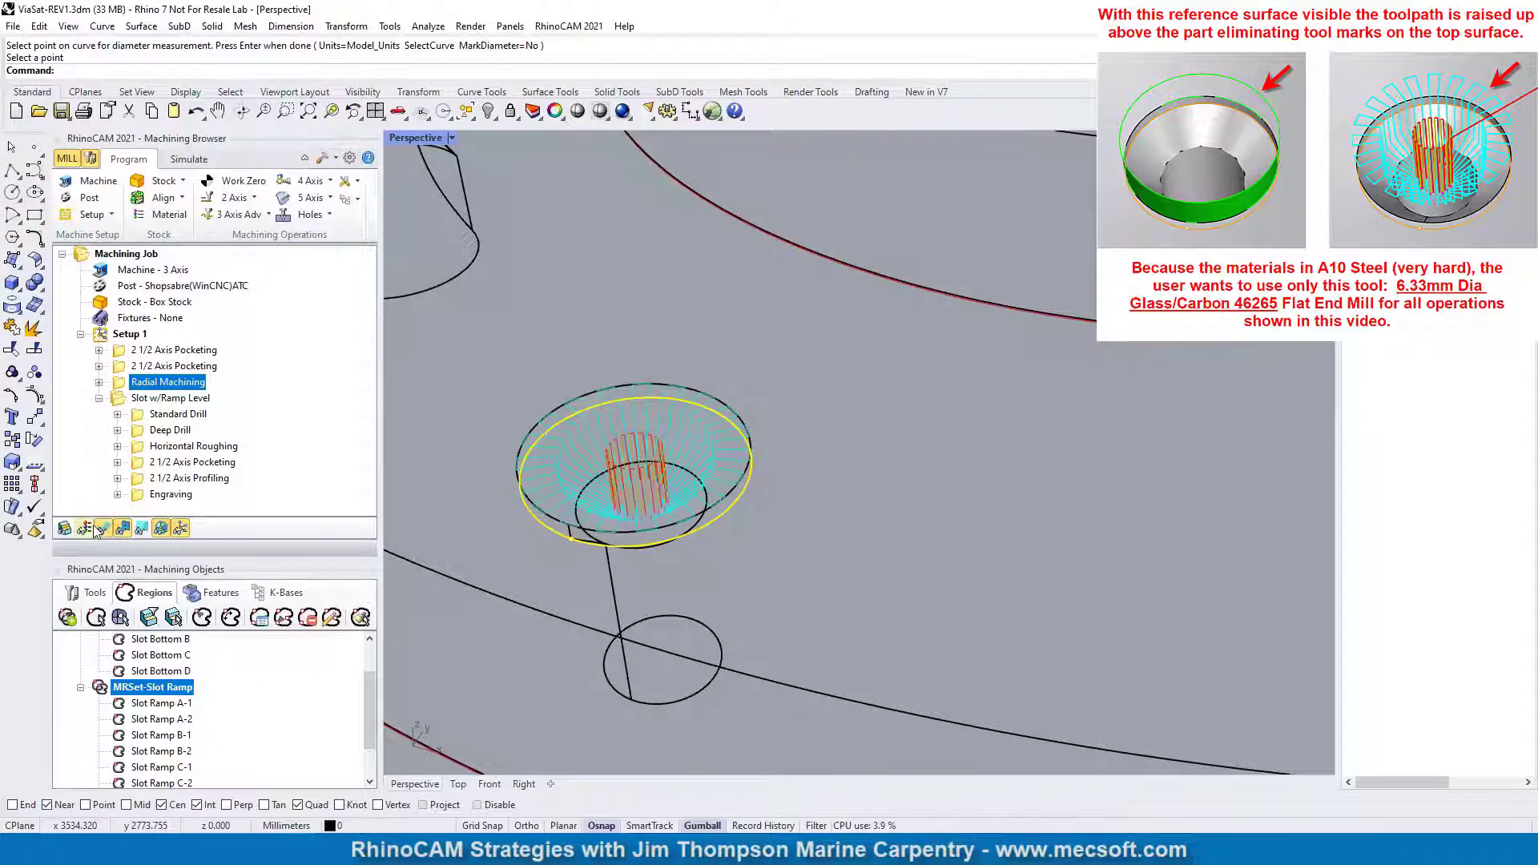
Simulate the Z-limited Radial Machining operation with the simulation speed raised to the fastest setting.
{"action": "left_click", "coordinate": [189, 158]}
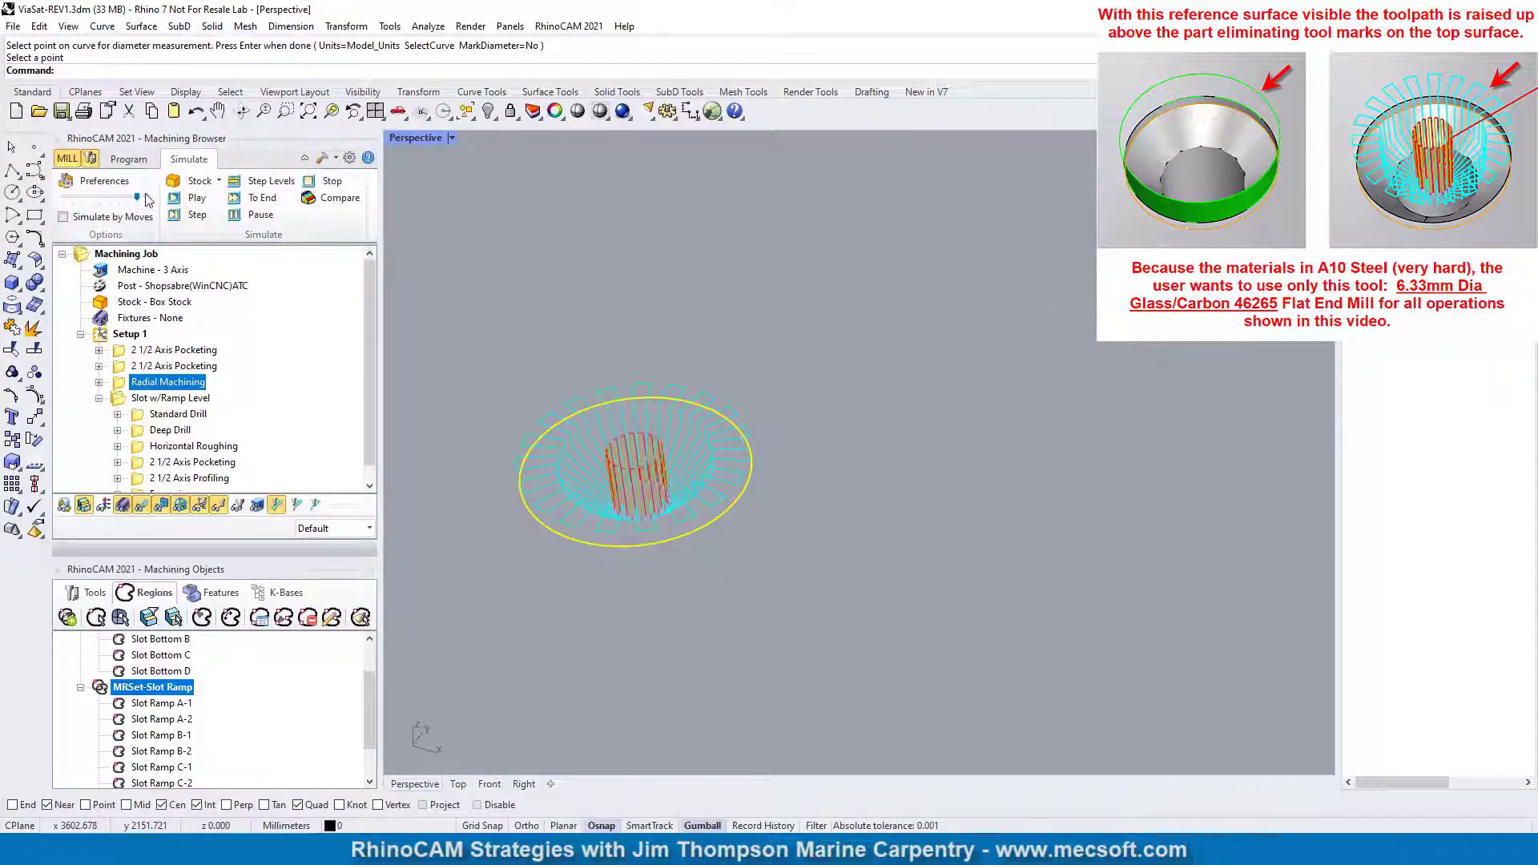
{"action": "left_click", "coordinate": [196, 198]}
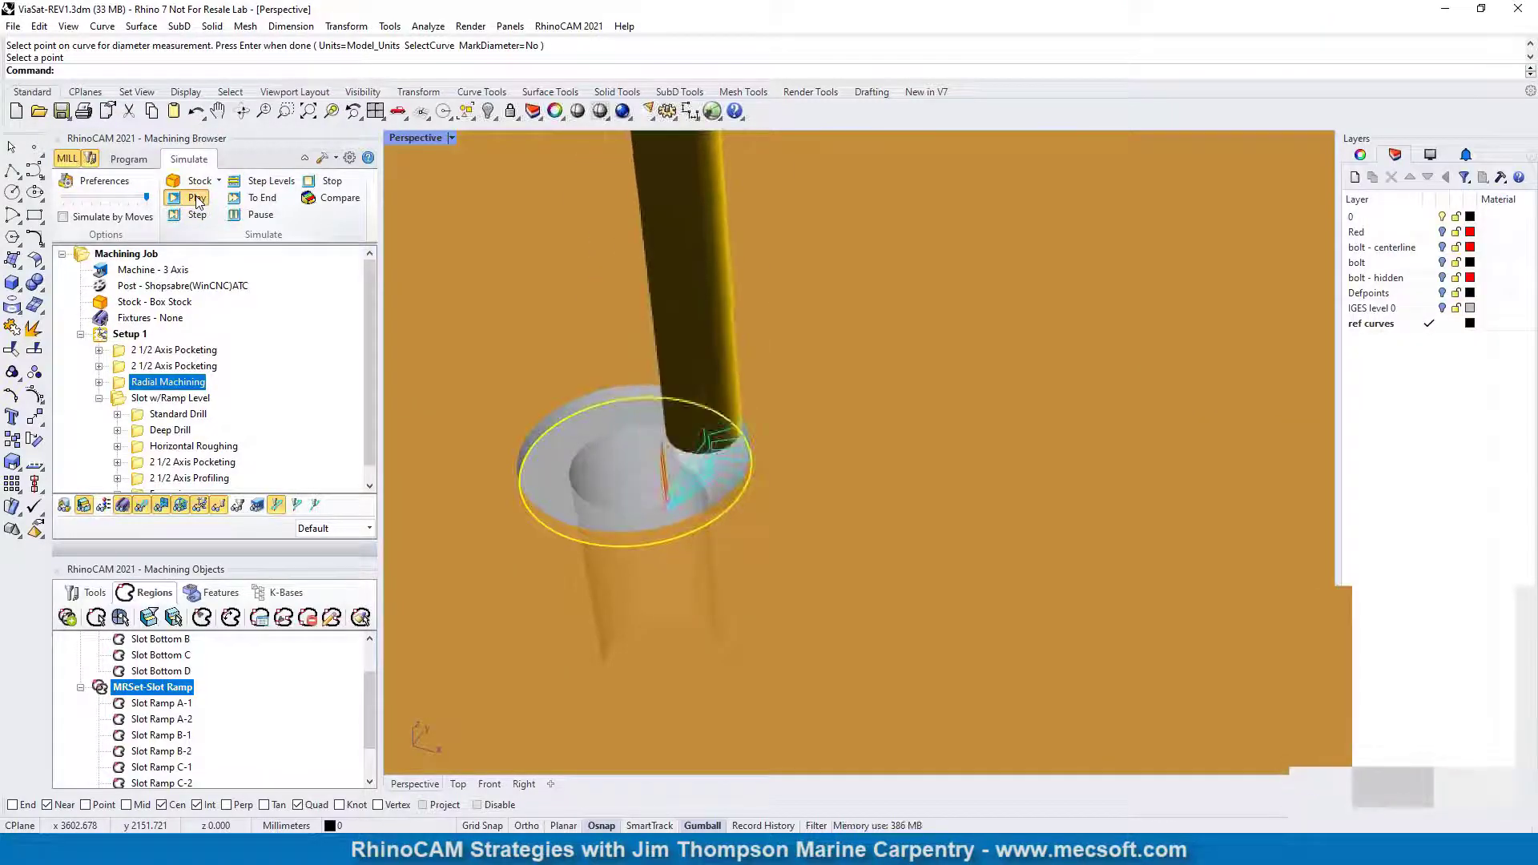